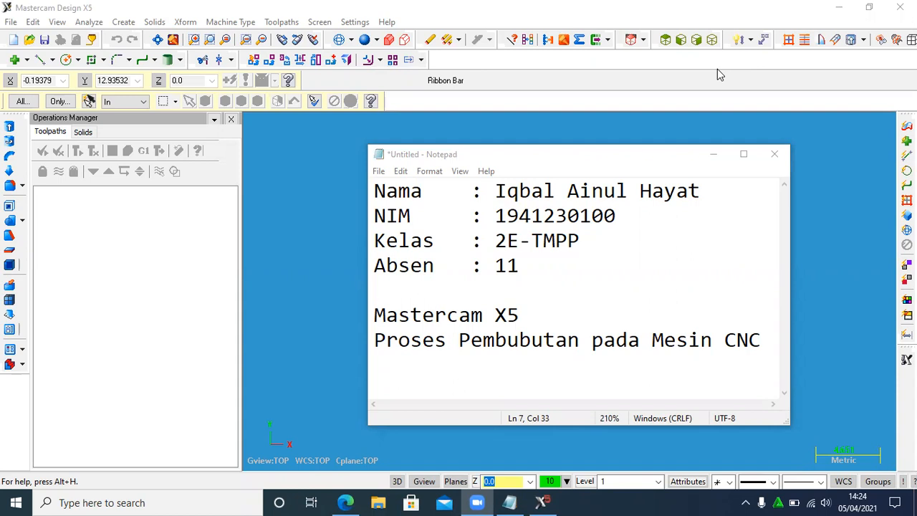
- Minimize the Notepad window with the introductory notes, keeping its unsaved text
{"action": "left_click", "coordinate": [774, 154]}
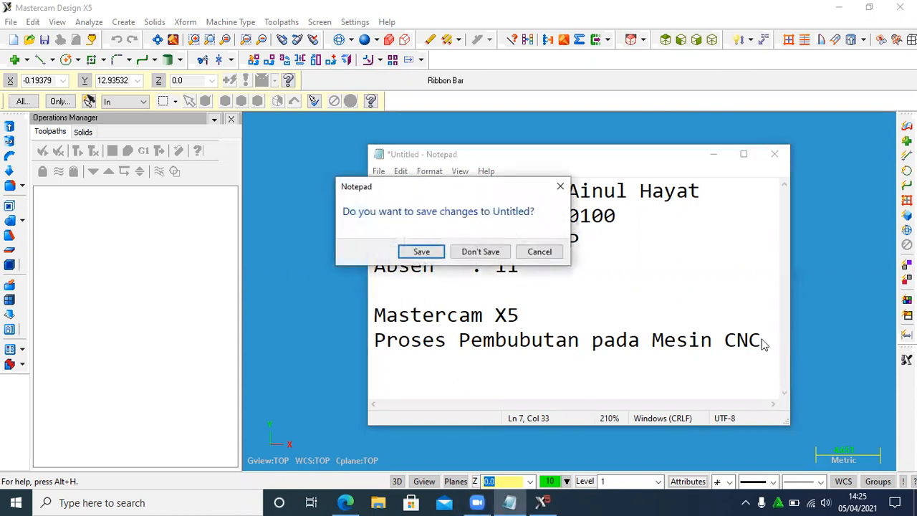
{"action": "left_click", "coordinate": [544, 252]}
{"action": "left_click", "coordinate": [715, 156]}
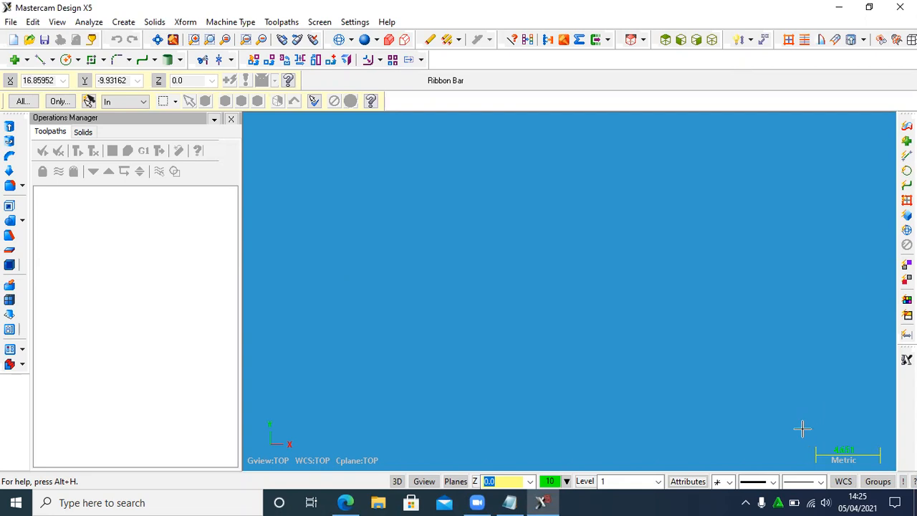
{"action": "left_click_drag", "start_coordinate": [802, 428], "coordinate": [892, 467]}
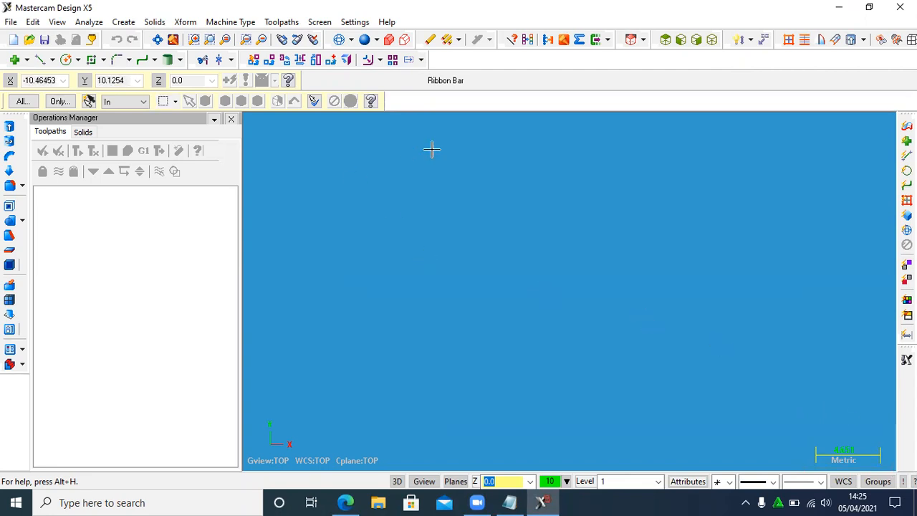
- Configure the system to use the metric mcamxm.config file, with Millimeters as the units for Analyze Distance
{"action": "left_click", "coordinate": [356, 22]}
{"action": "left_click", "coordinate": [379, 37]}
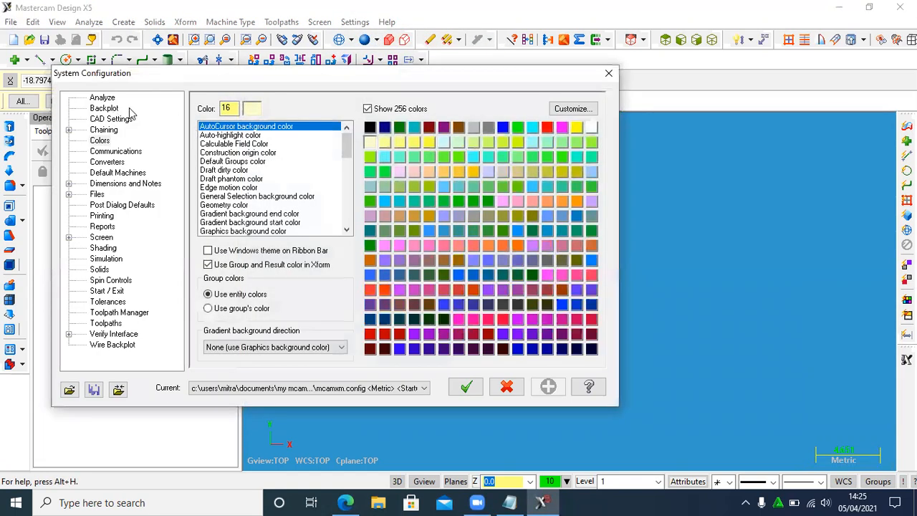
{"action": "left_click", "coordinate": [102, 99]}
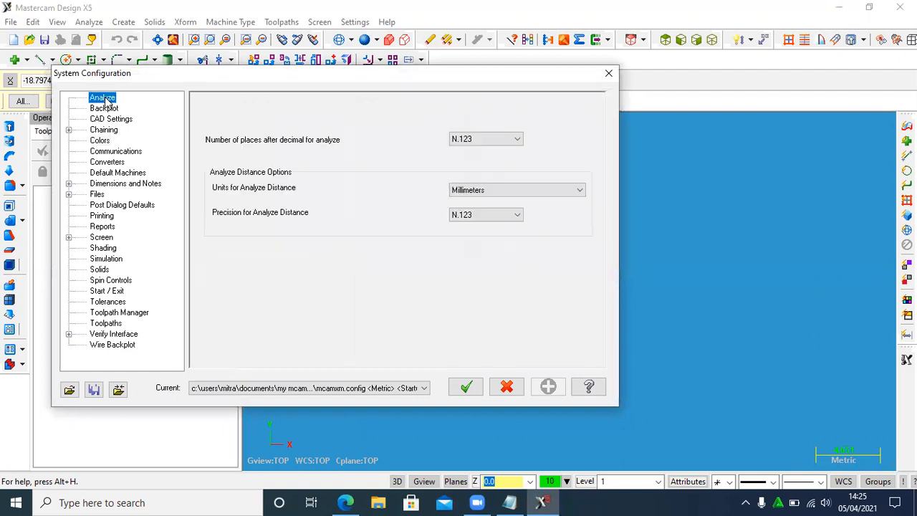
{"action": "left_click", "coordinate": [330, 389]}
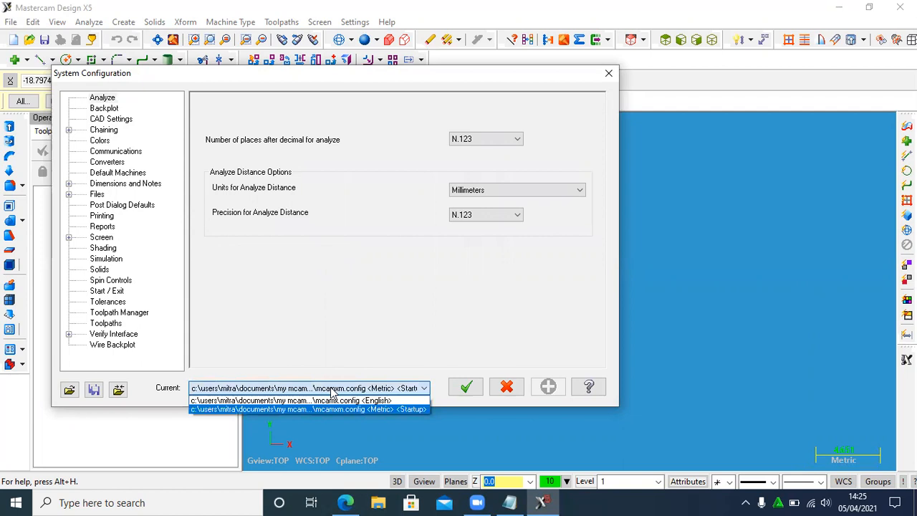
{"action": "left_click", "coordinate": [349, 409]}
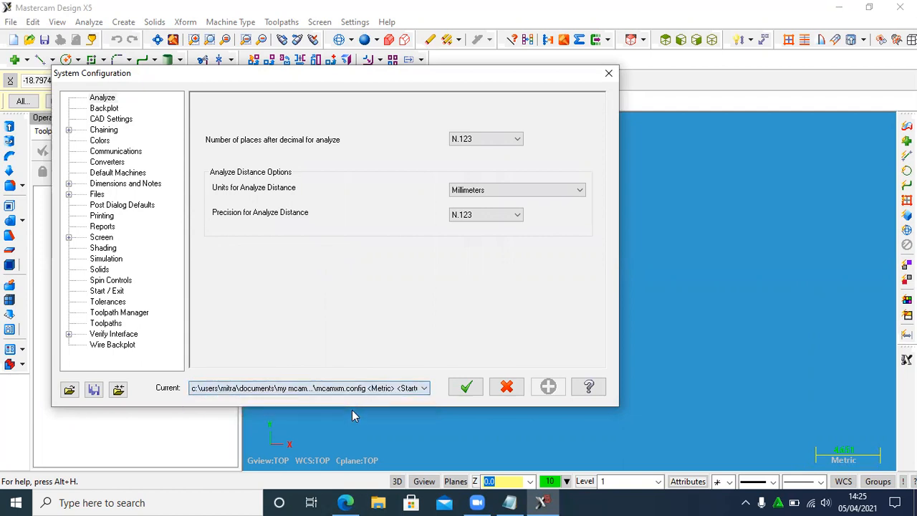
{"action": "left_click", "coordinate": [486, 192]}
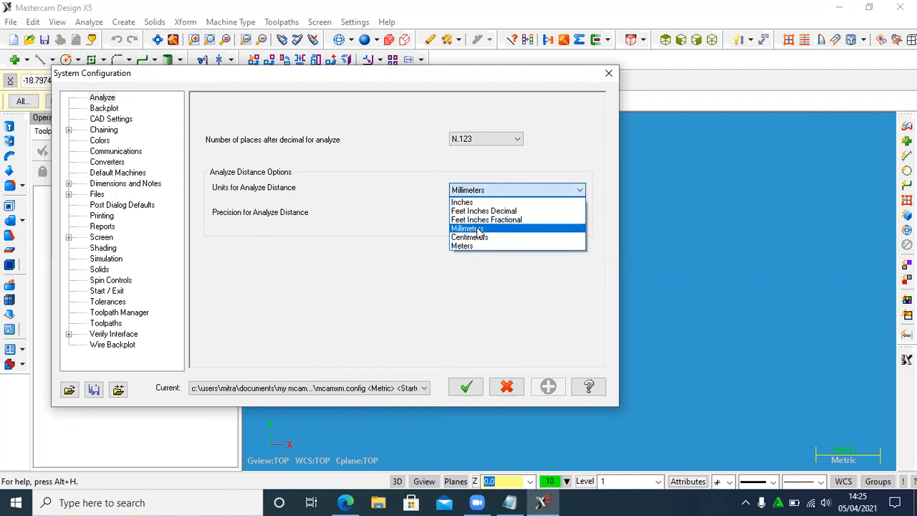
{"action": "left_click", "coordinate": [477, 228]}
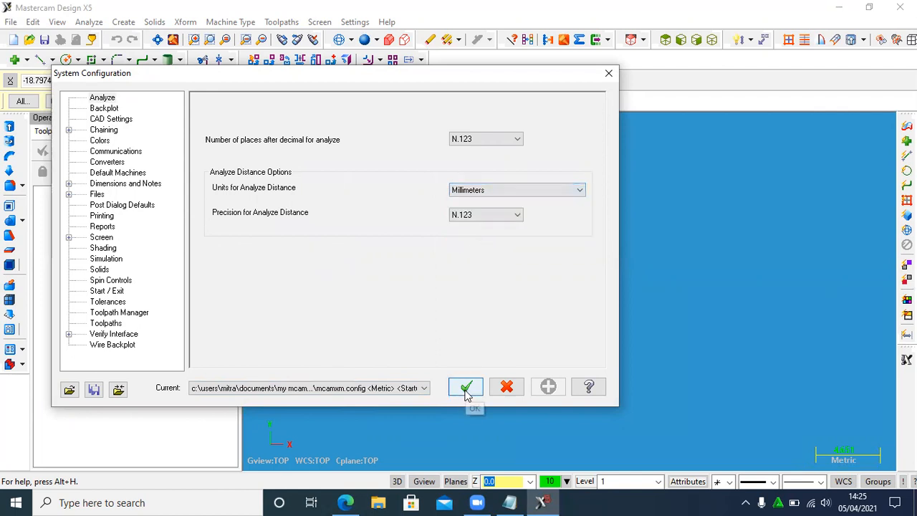
{"action": "left_click", "coordinate": [466, 380]}
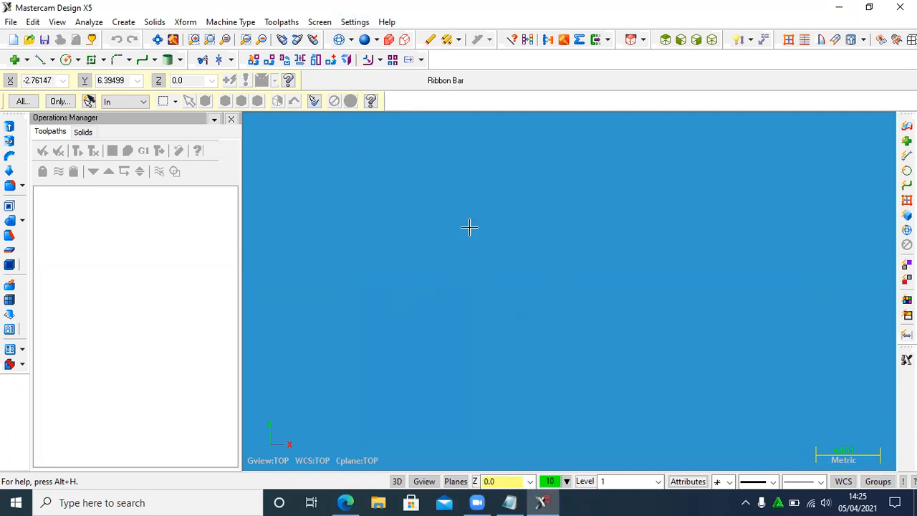
- Change the graphics background color to dark blue 252 and save the setting to the configuration file
{"action": "left_click", "coordinate": [360, 28]}
{"action": "left_click", "coordinate": [369, 38]}
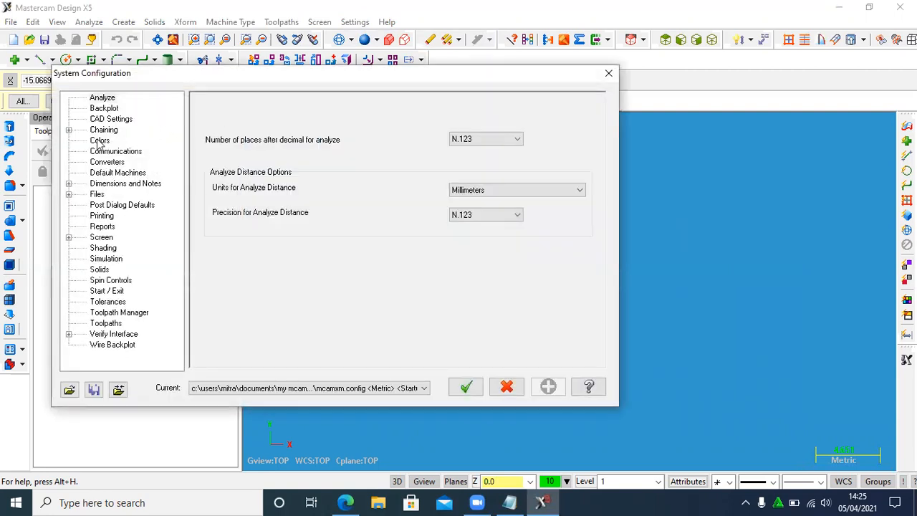
{"action": "left_click", "coordinate": [100, 141]}
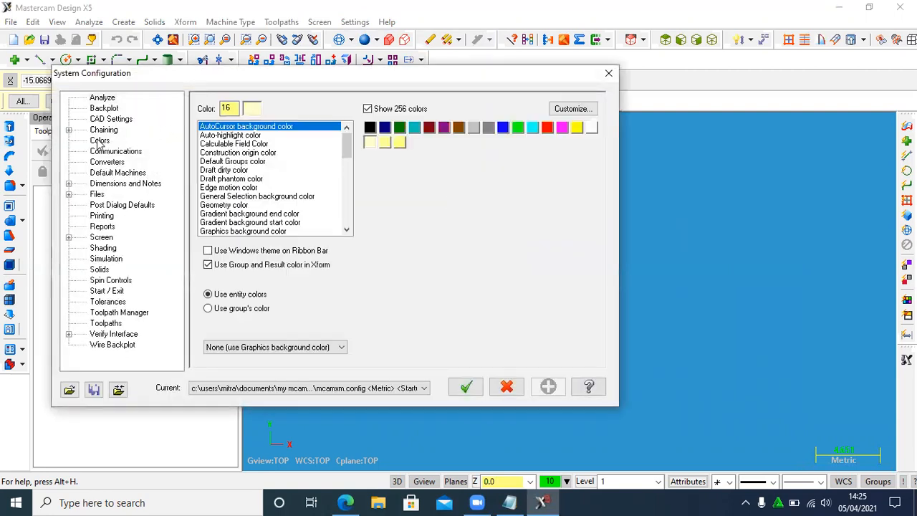
{"action": "left_click", "coordinate": [237, 232]}
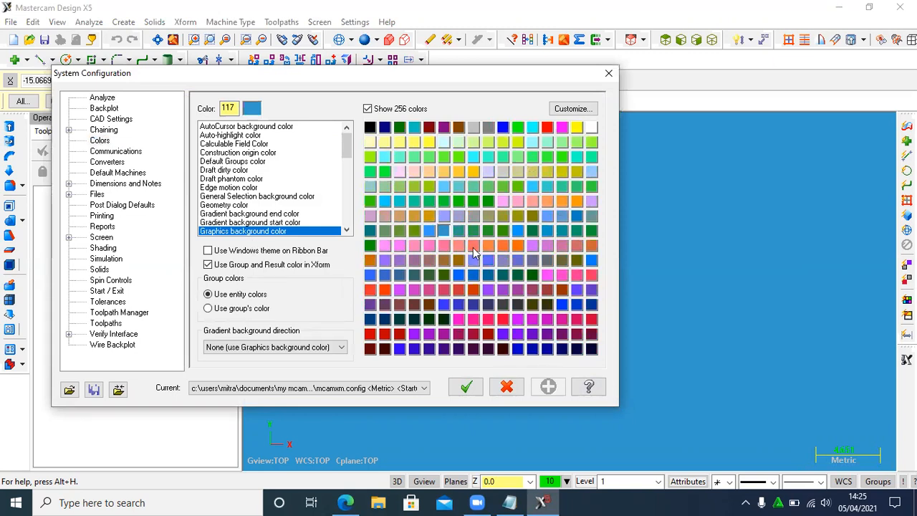
{"action": "left_click", "coordinate": [548, 349]}
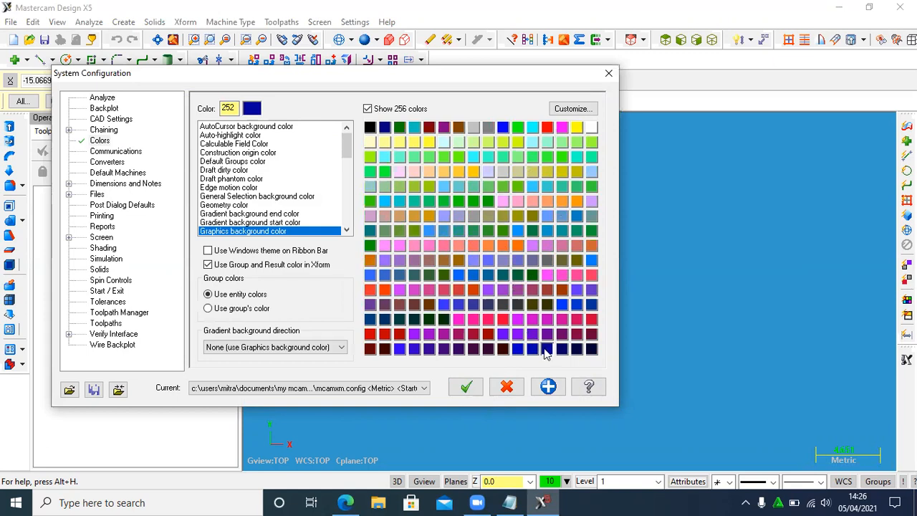
{"action": "left_click", "coordinate": [465, 388]}
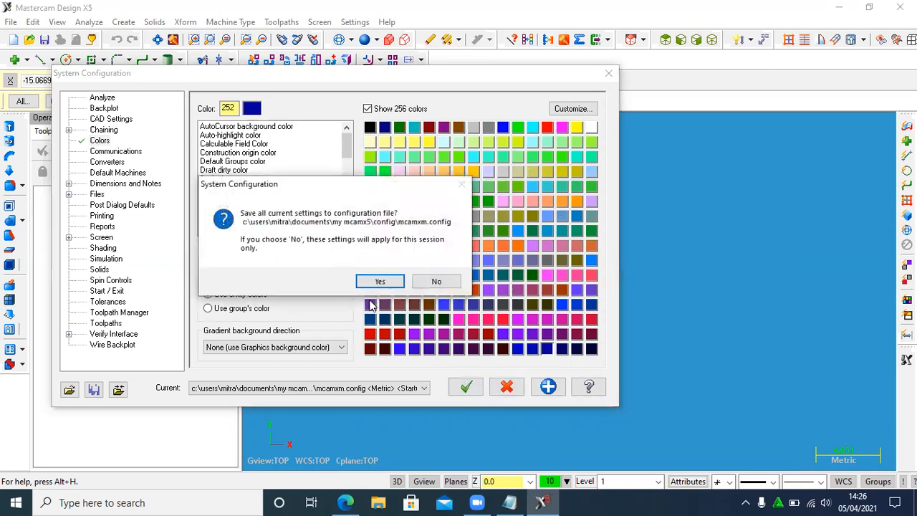
{"action": "left_click", "coordinate": [370, 285]}
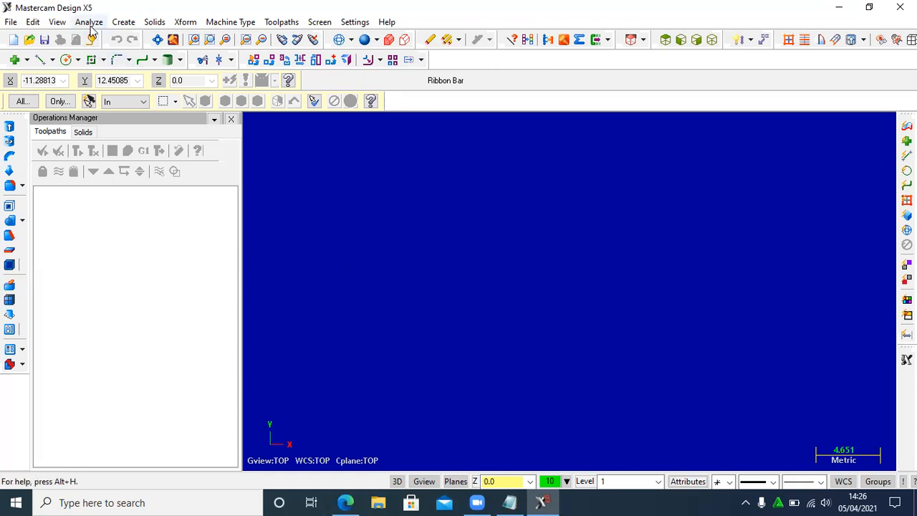
- Fit the view and display the coordinate axes in the graphics area
{"action": "left_click", "coordinate": [56, 22]}
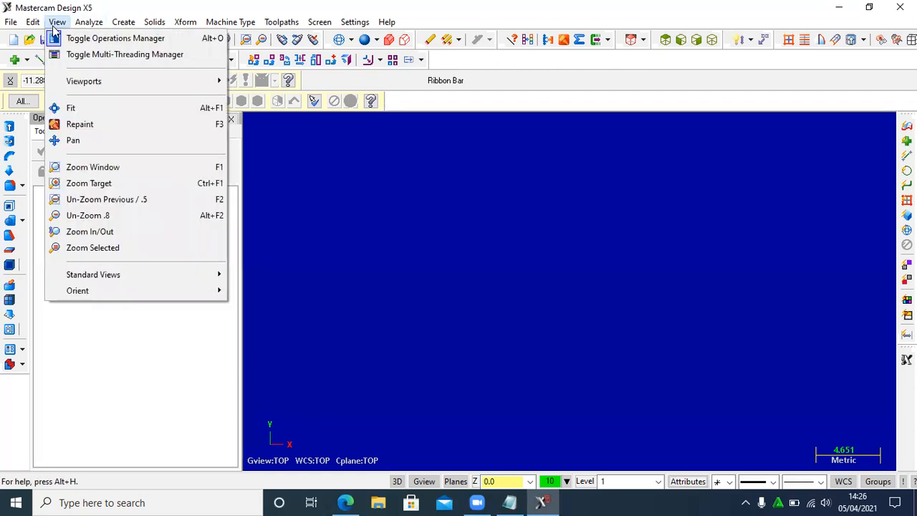
{"action": "left_click", "coordinate": [84, 111]}
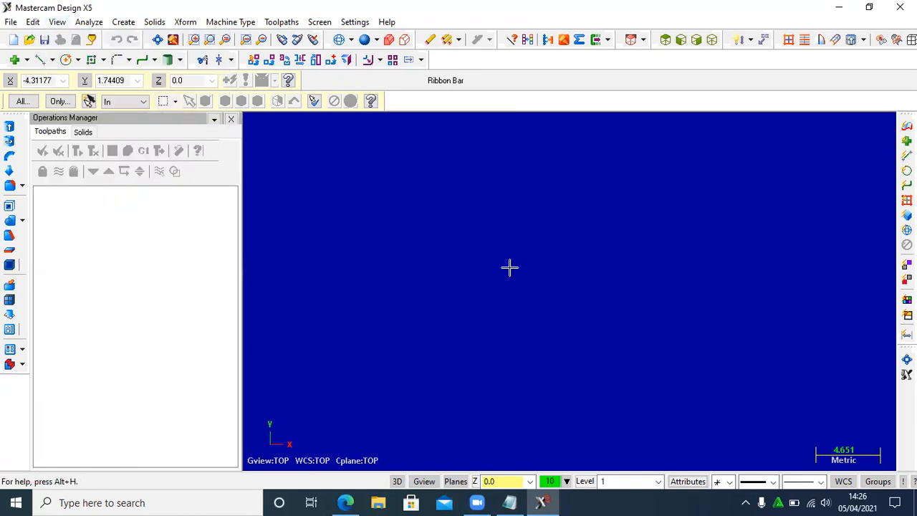
{"action": "key", "text": "F9"}
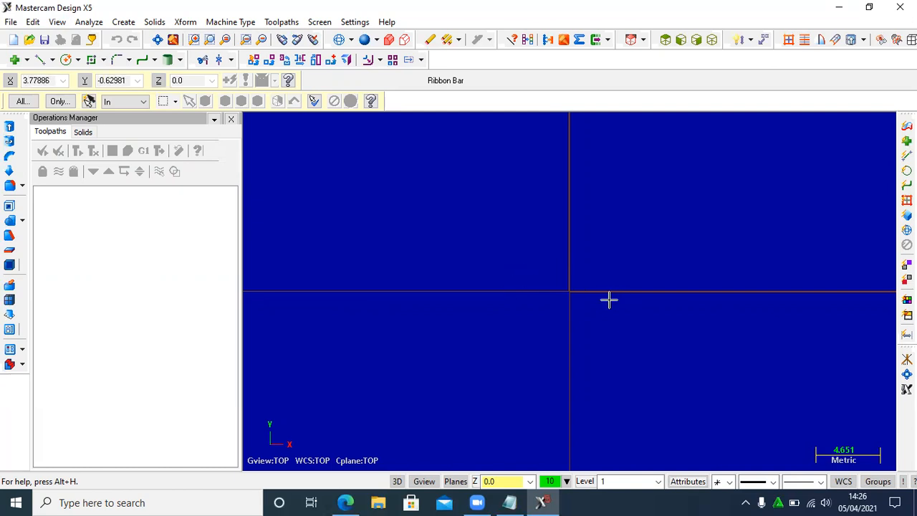
{"action": "scroll", "coordinate": [828, 272], "scroll_direction": "down", "scroll_amount": 5}
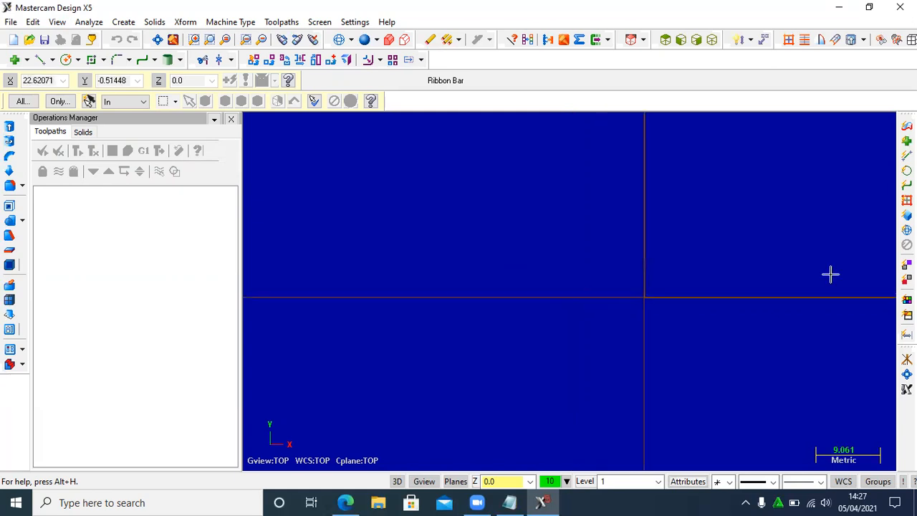
{"action": "scroll", "coordinate": [869, 280], "scroll_direction": "down", "scroll_amount": 1}
{"action": "scroll", "coordinate": [769, 331], "scroll_direction": "up", "scroll_amount": 1}
{"action": "scroll", "coordinate": [880, 327], "scroll_direction": "down", "scroll_amount": 2}
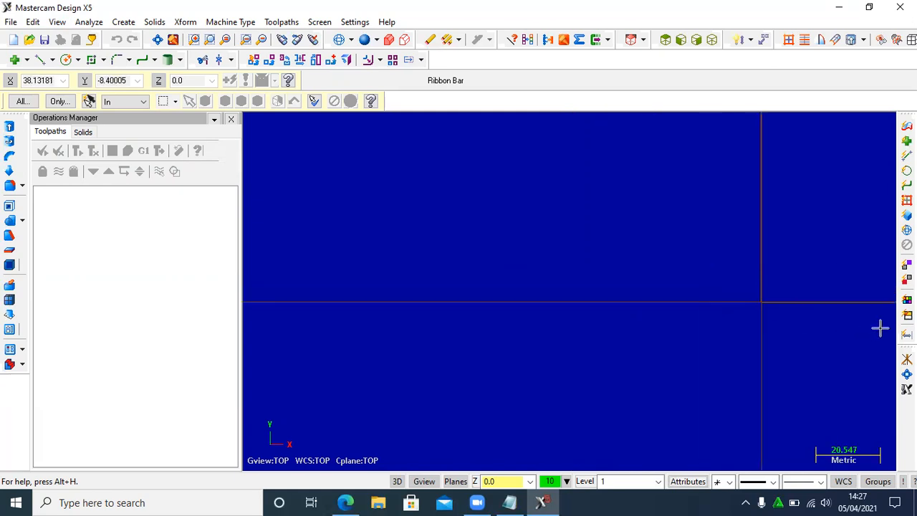
{"action": "scroll", "coordinate": [670, 291], "scroll_direction": "up", "scroll_amount": 3}
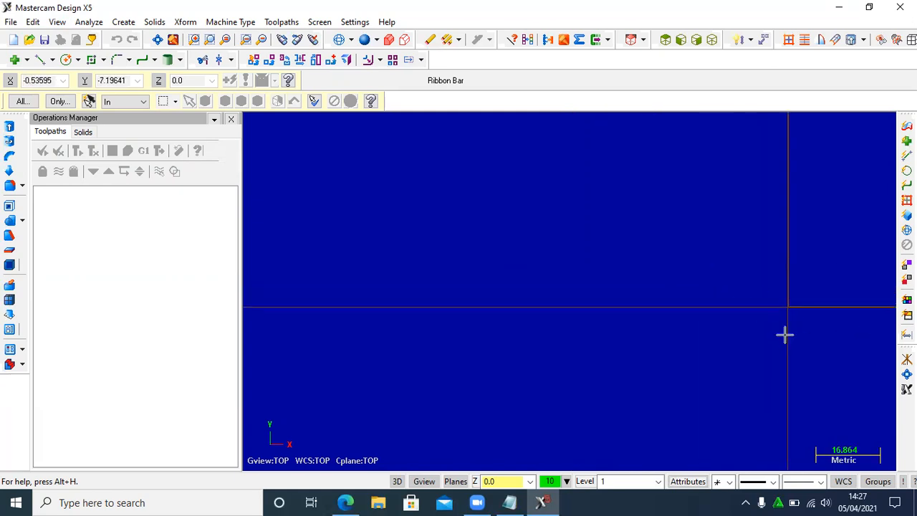
{"action": "scroll", "coordinate": [785, 333], "scroll_direction": "up", "scroll_amount": 2}
{"action": "scroll", "coordinate": [771, 244], "scroll_direction": "up", "scroll_amount": 1}
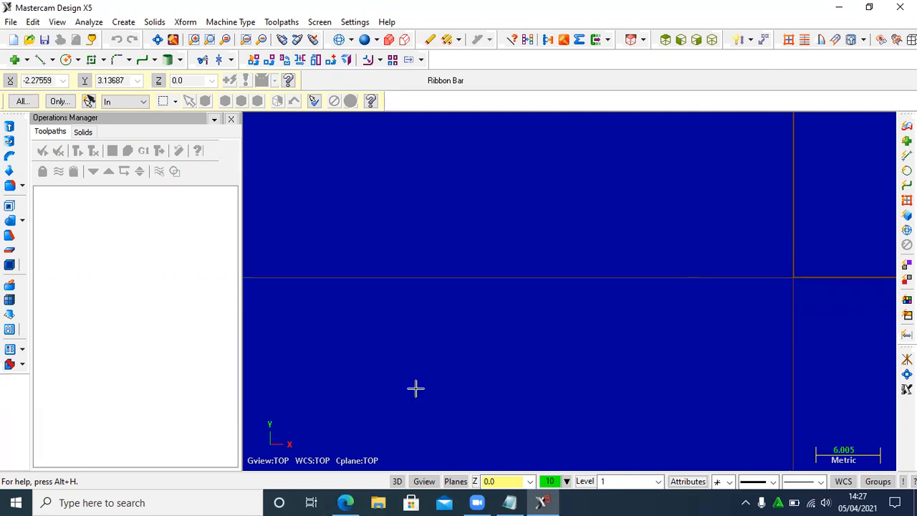
- Consult the Benda Kerja.pdf drawing and draw a 10 mm line from the origin at 90°
{"action": "left_click", "coordinate": [344, 501]}
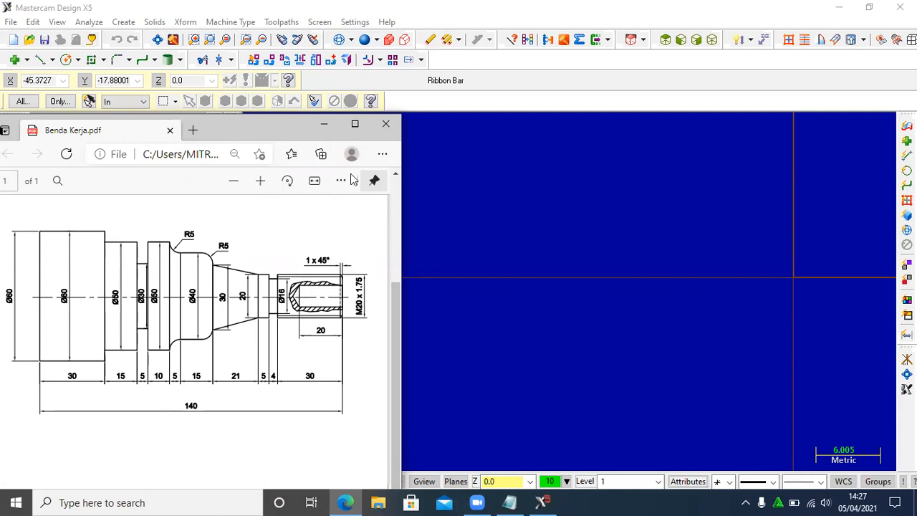
{"action": "left_click", "coordinate": [320, 125]}
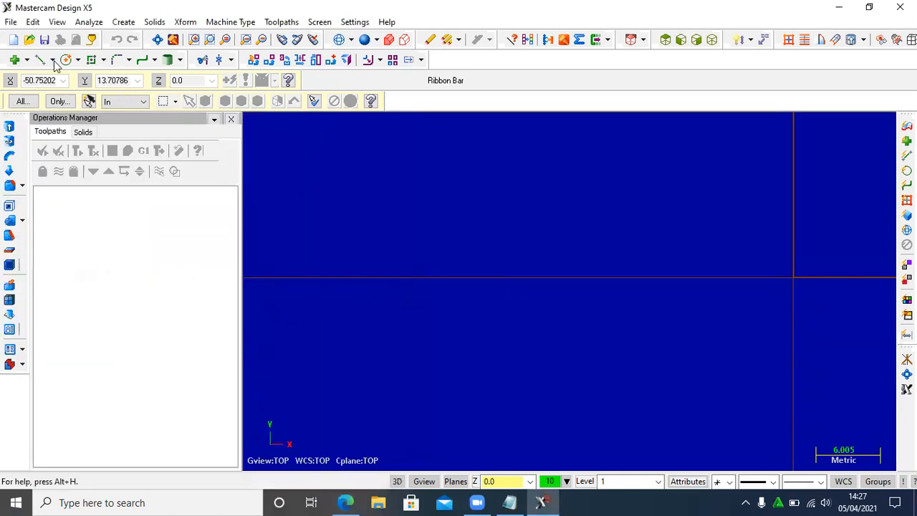
{"action": "left_click", "coordinate": [794, 277]}
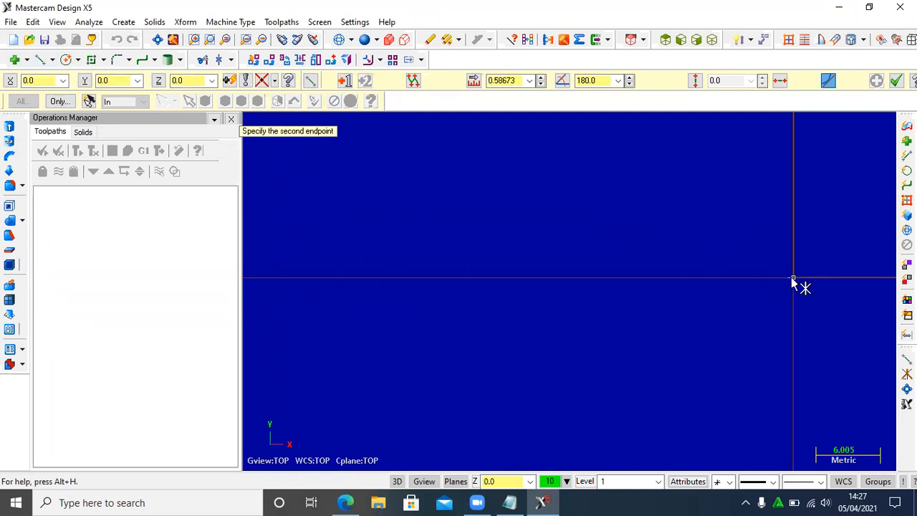
{"action": "left_click", "coordinate": [516, 83]}
{"action": "type", "text": "10"}
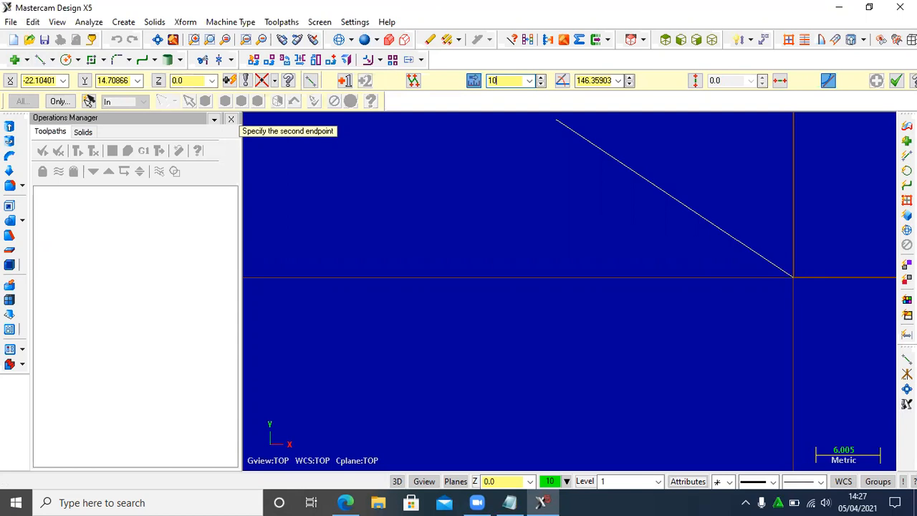
{"action": "left_click", "coordinate": [595, 81]}
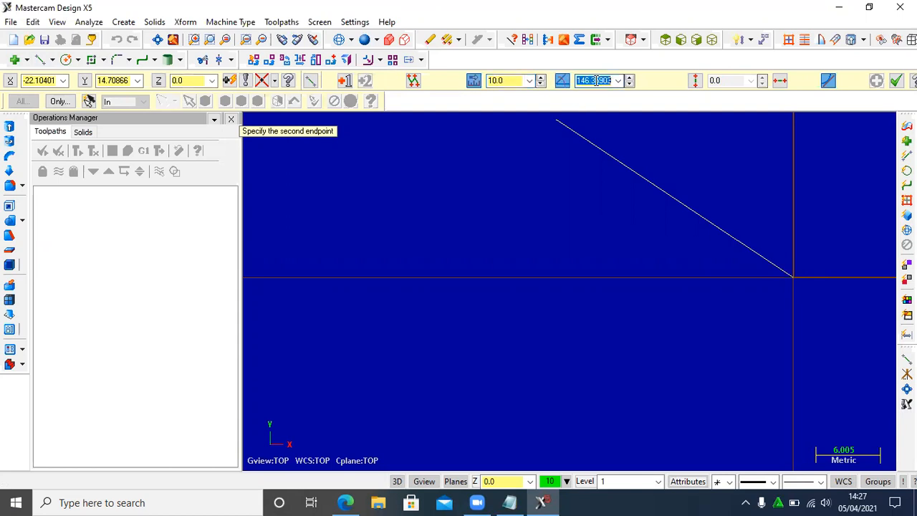
{"action": "type", "text": "90"}
{"action": "key", "text": "Return"}
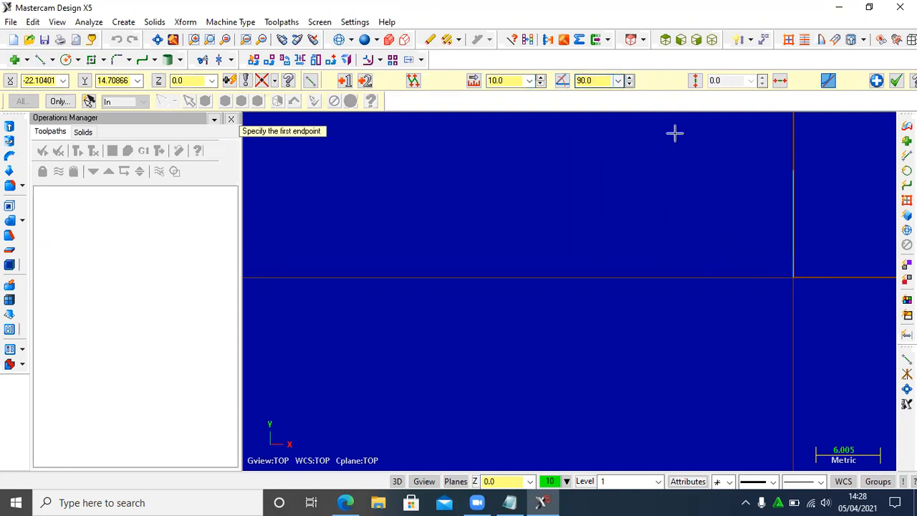
- Check the drawing and add a 30 mm line at 180° from the upper end of the vertical line
{"action": "left_click", "coordinate": [346, 502]}
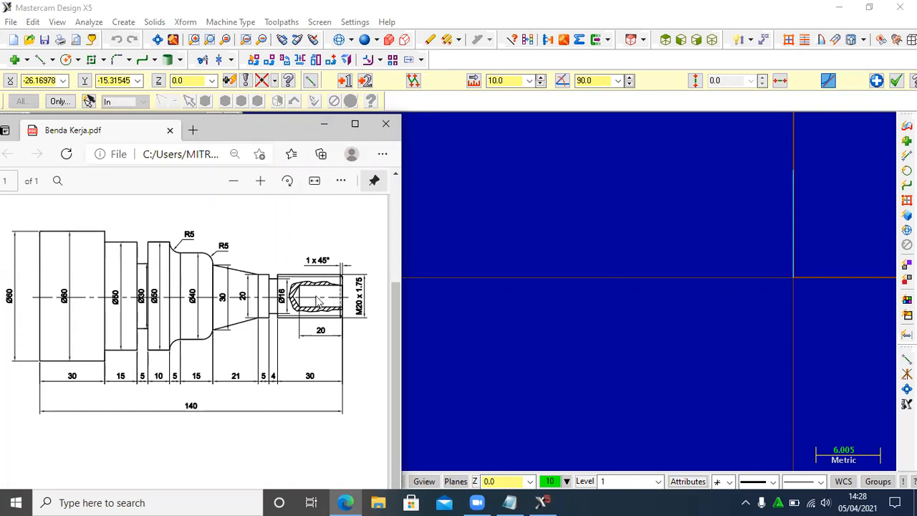
{"action": "left_click", "coordinate": [324, 124]}
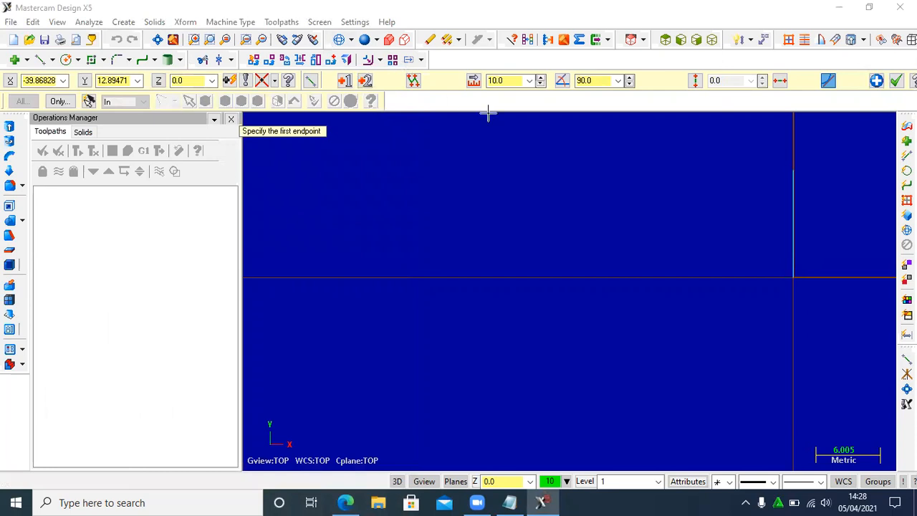
{"action": "left_click", "coordinate": [793, 170]}
{"action": "left_click", "coordinate": [509, 81]}
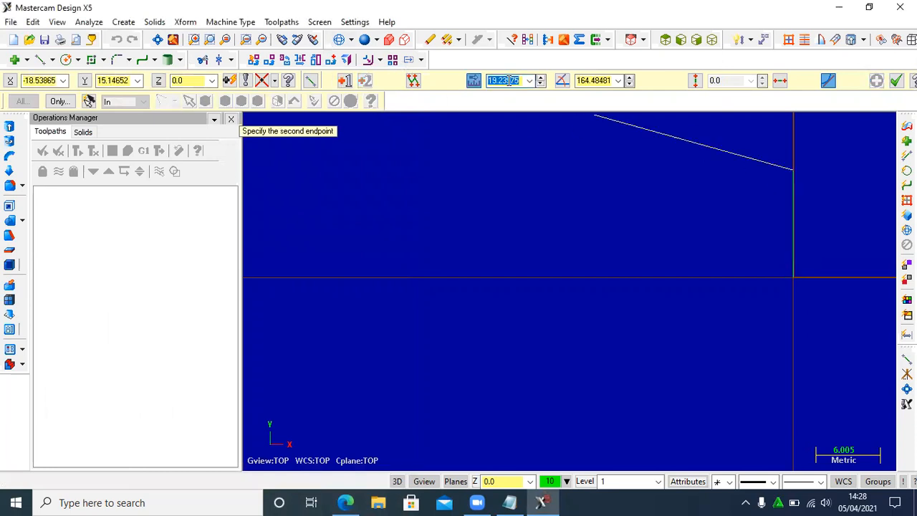
{"action": "type", "text": "30"}
{"action": "left_click", "coordinate": [600, 81]}
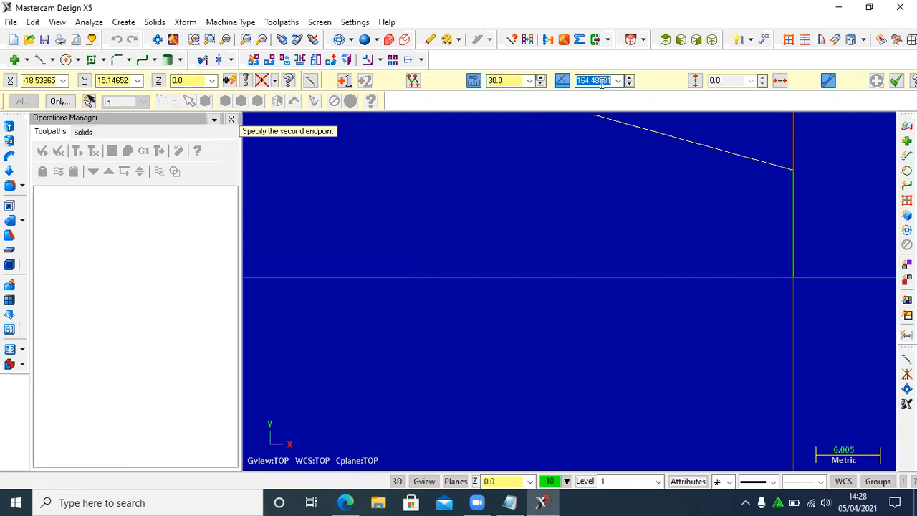
{"action": "type", "text": "180"}
{"action": "key", "text": "Return"}
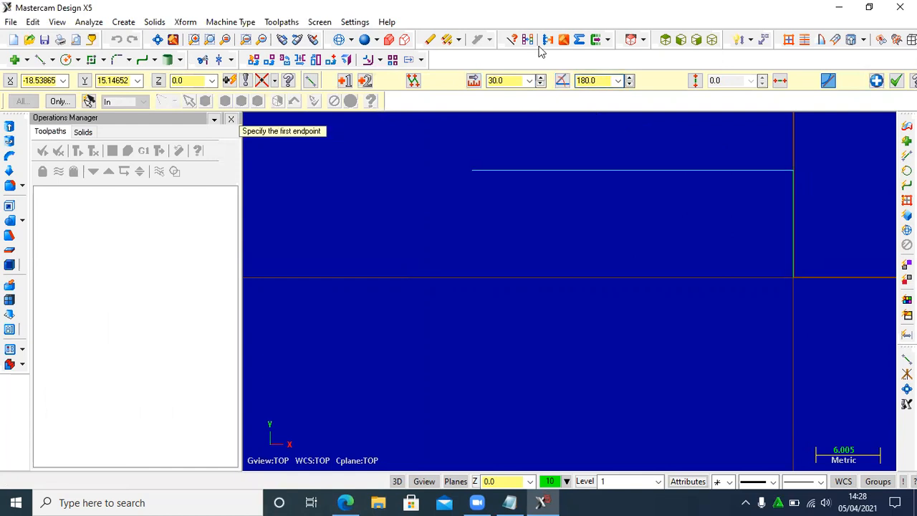
- Check the drawing and chamfer the corner between the vertical and 30 mm lines with the 2 Distances method, using 1 mm for both distances
{"action": "left_click", "coordinate": [345, 502]}
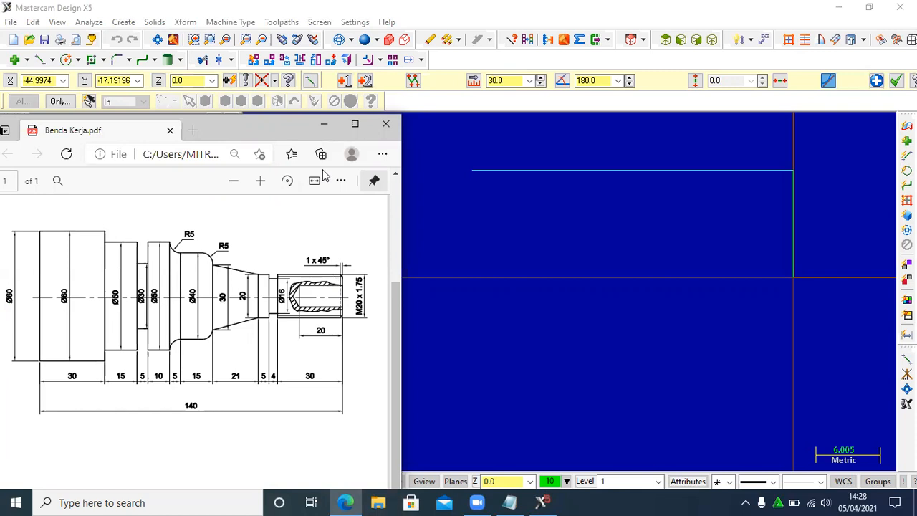
{"action": "left_click", "coordinate": [324, 126]}
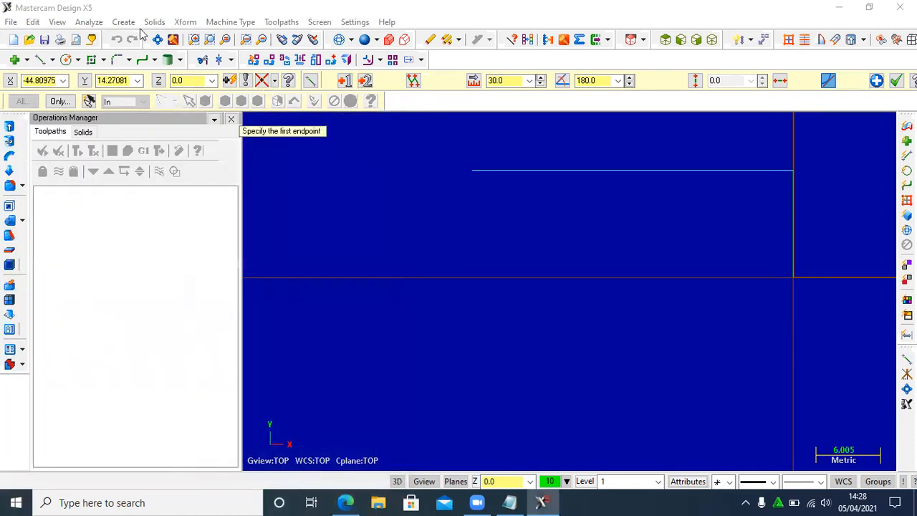
{"action": "left_click", "coordinate": [129, 60]}
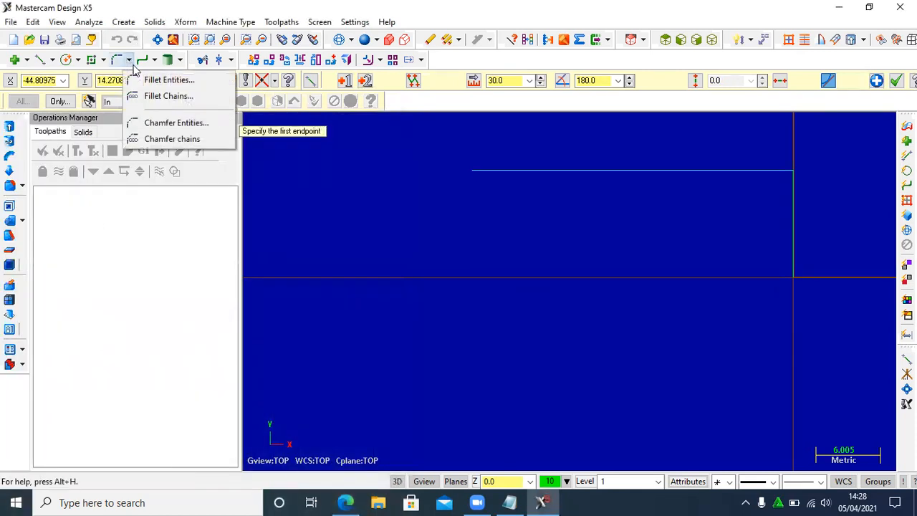
{"action": "left_click", "coordinate": [161, 123]}
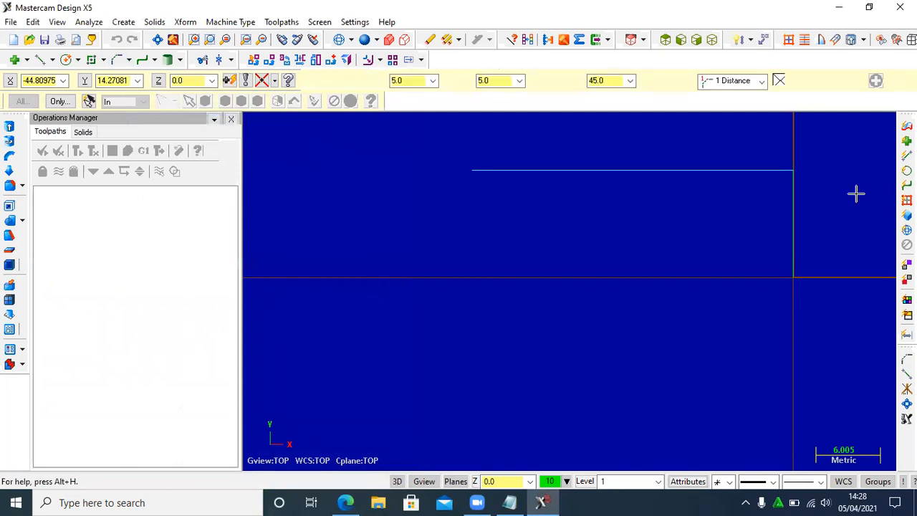
{"action": "left_click", "coordinate": [731, 81]}
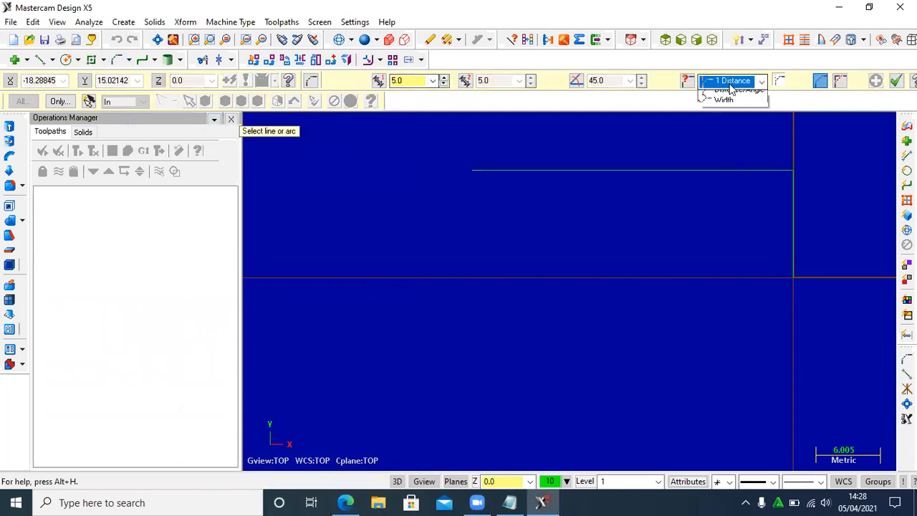
{"action": "left_click", "coordinate": [732, 106]}
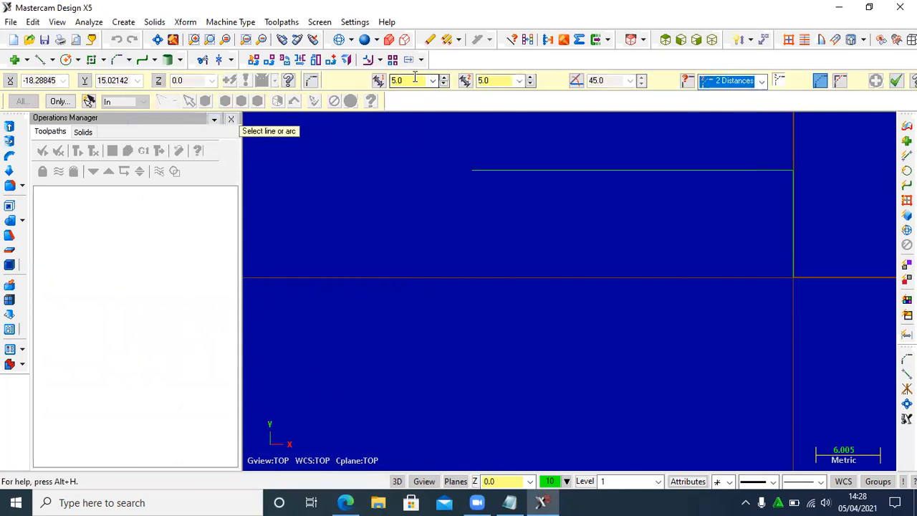
{"action": "left_click", "coordinate": [415, 82]}
{"action": "type", "text": "1"}
{"action": "left_click", "coordinate": [489, 80]}
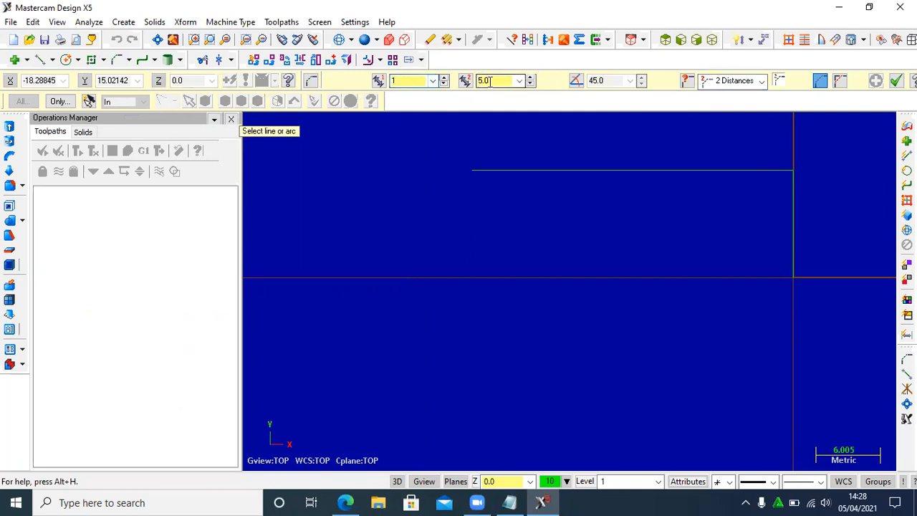
{"action": "type", "text": "1"}
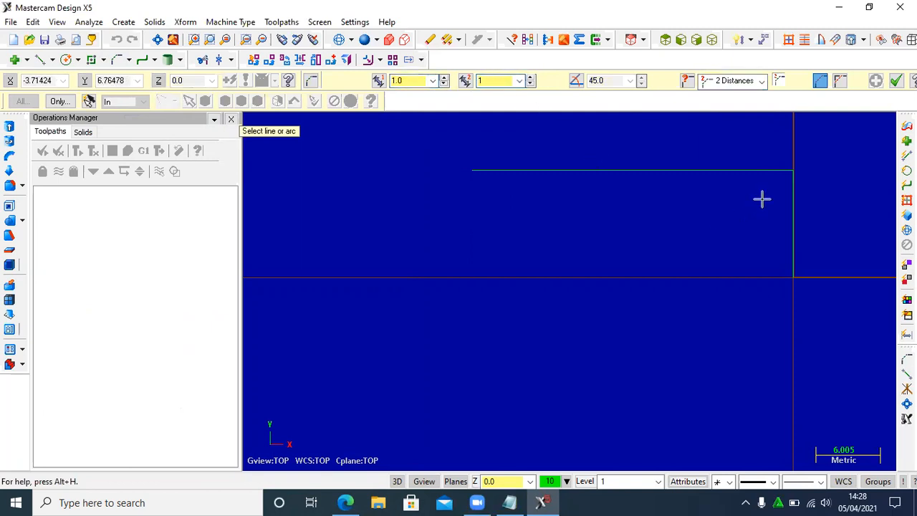
{"action": "left_click", "coordinate": [788, 172]}
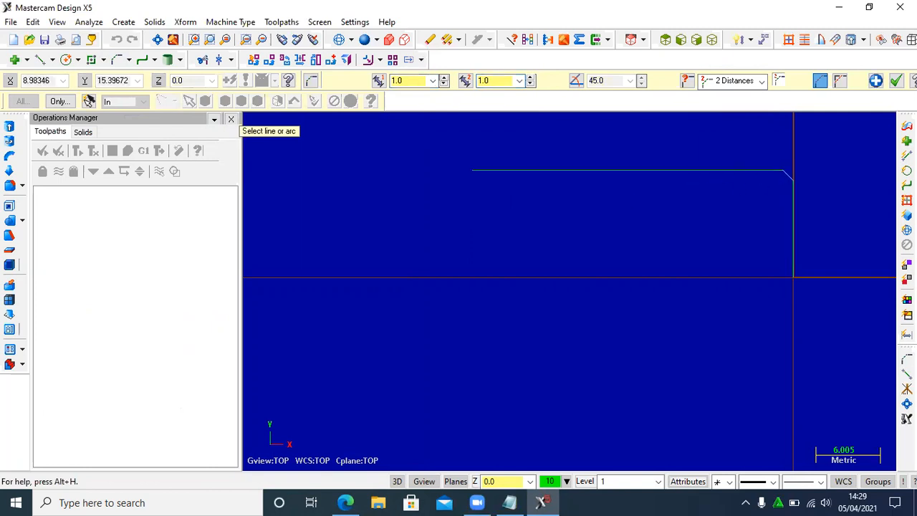
{"action": "left_click", "coordinate": [895, 80]}
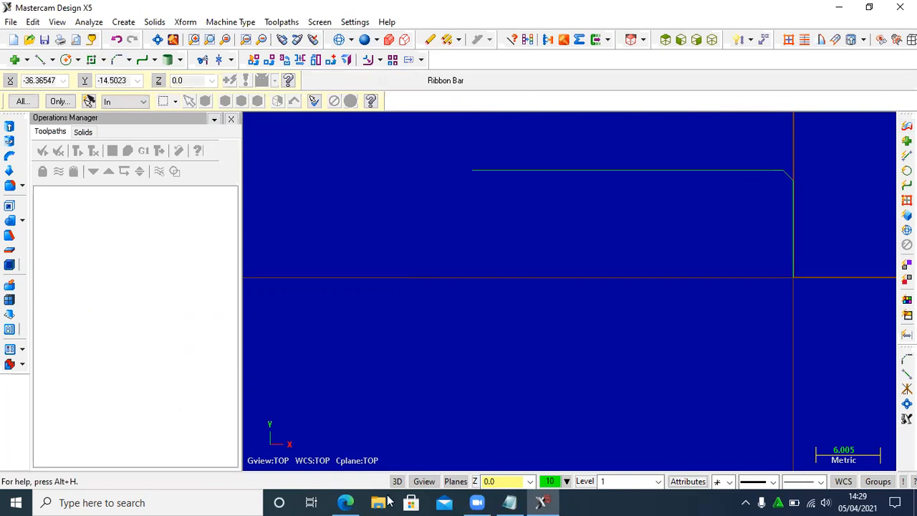
- Check the drawing and draw a 2 mm line at 270° from the free end of the 30 mm line
{"action": "left_click", "coordinate": [356, 499]}
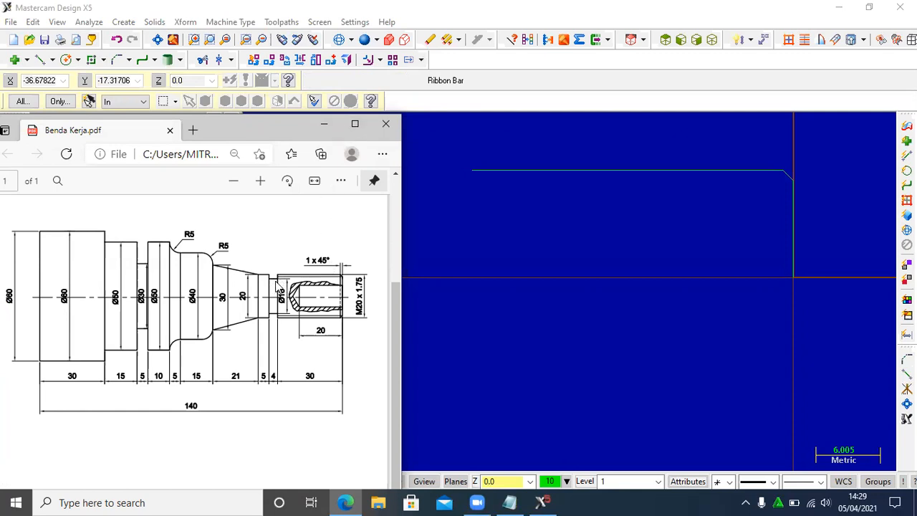
{"action": "left_click", "coordinate": [324, 124]}
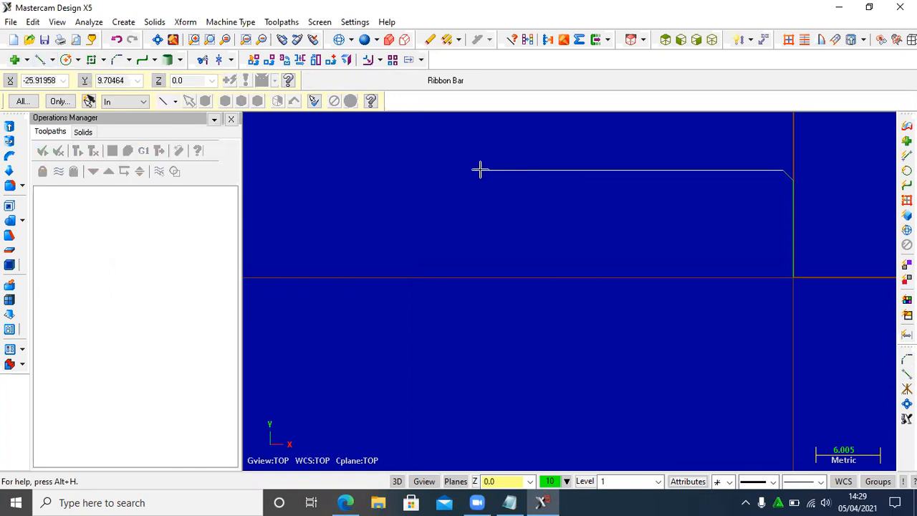
{"action": "left_click", "coordinate": [39, 61]}
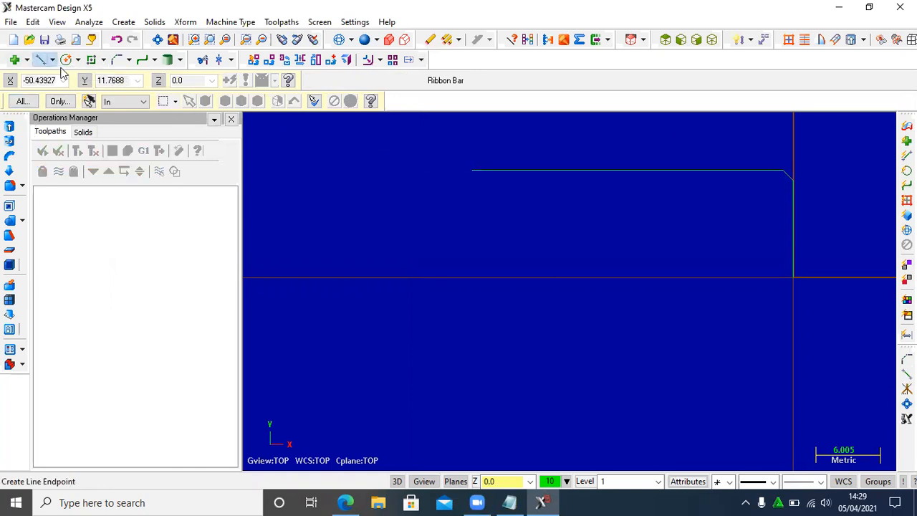
{"action": "left_click", "coordinate": [472, 175]}
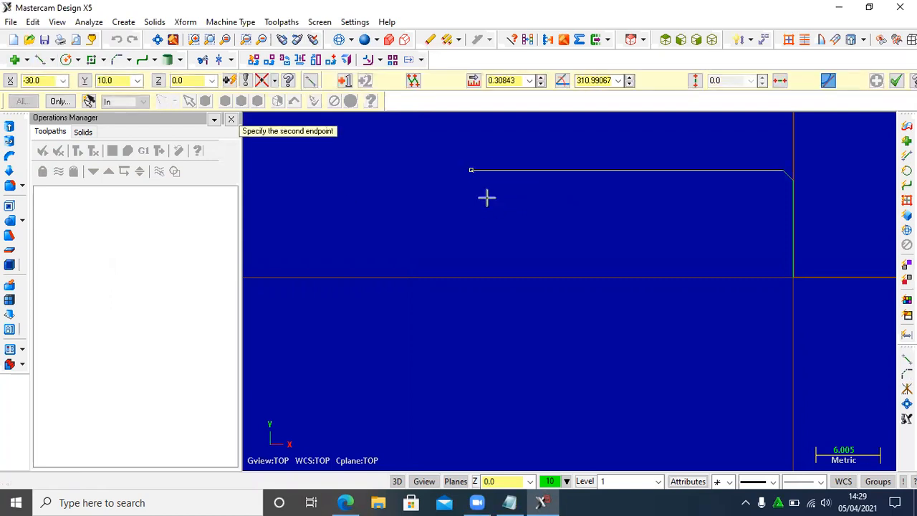
{"action": "key", "text": "alt+l"}
{"action": "type", "text": "2"}
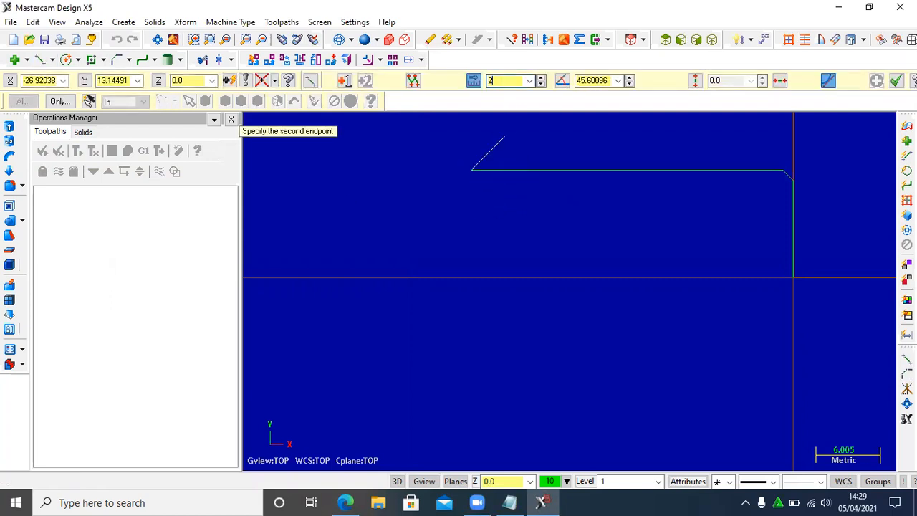
{"action": "left_click", "coordinate": [591, 80]}
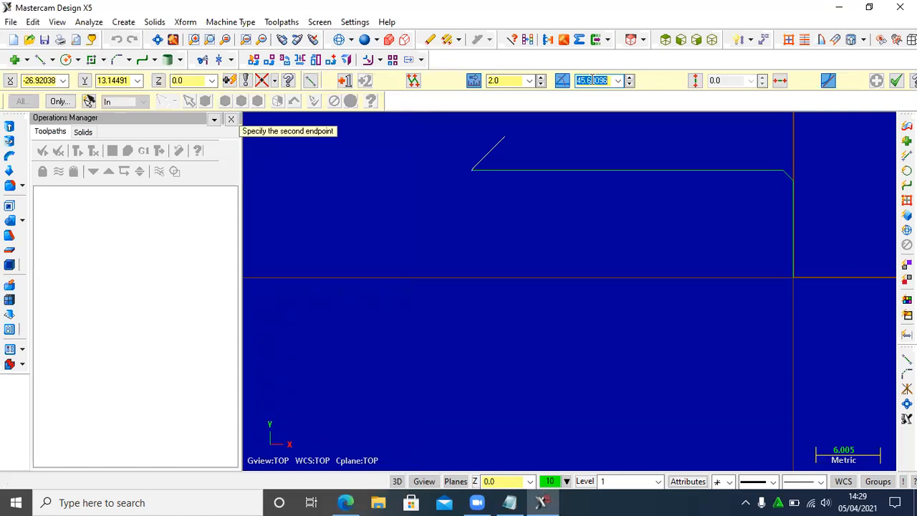
{"action": "type", "text": "270"}
{"action": "key", "text": "Return"}
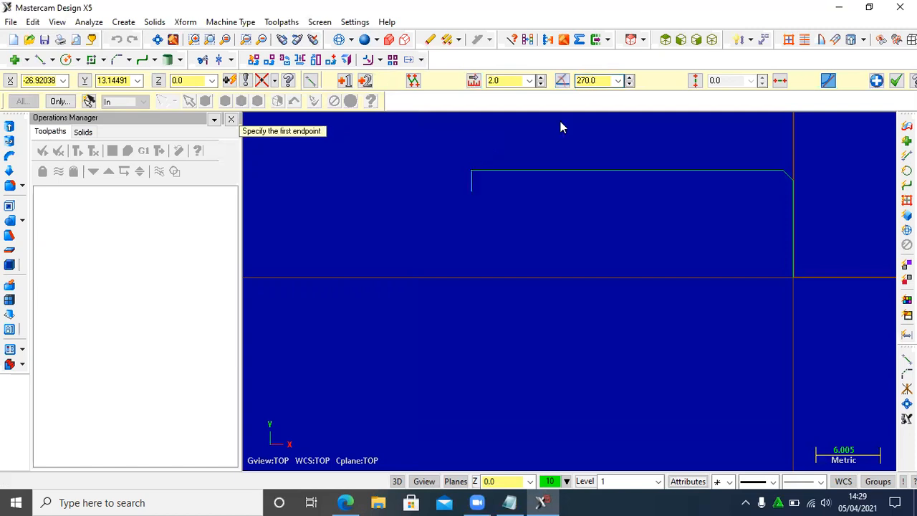
- Draw the groove bottom as a 4 mm line at 180° from the lower end of the short vertical line, checking it against the drawing
{"action": "left_click", "coordinate": [472, 192]}
{"action": "left_click", "coordinate": [507, 81]}
{"action": "type", "text": "4.0"}
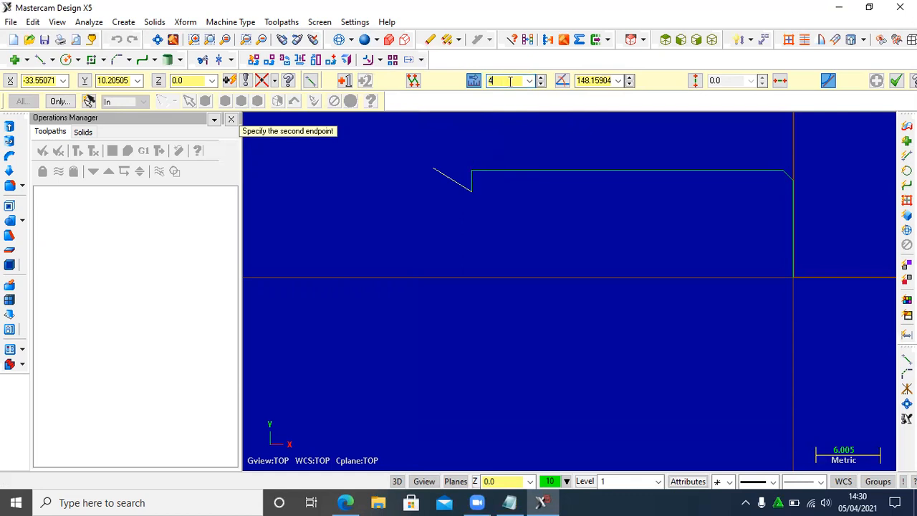
{"action": "left_click", "coordinate": [594, 80]}
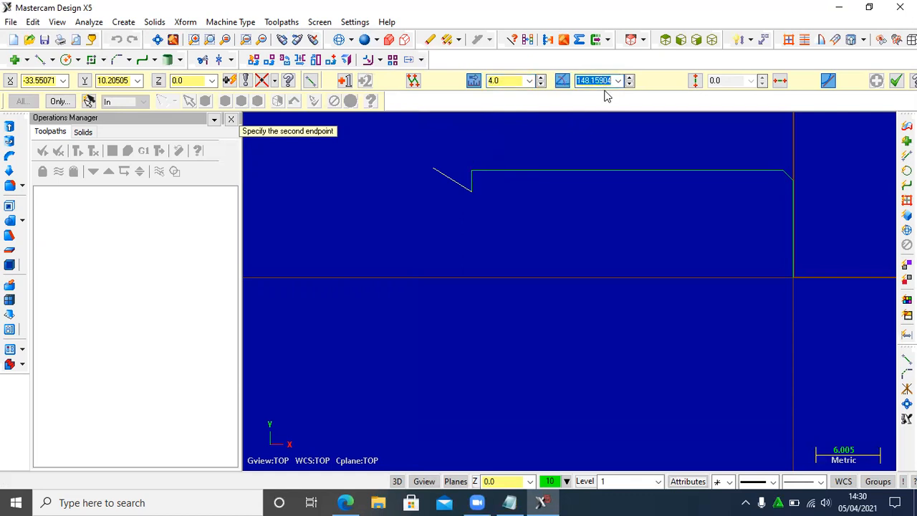
{"action": "type", "text": "180"}
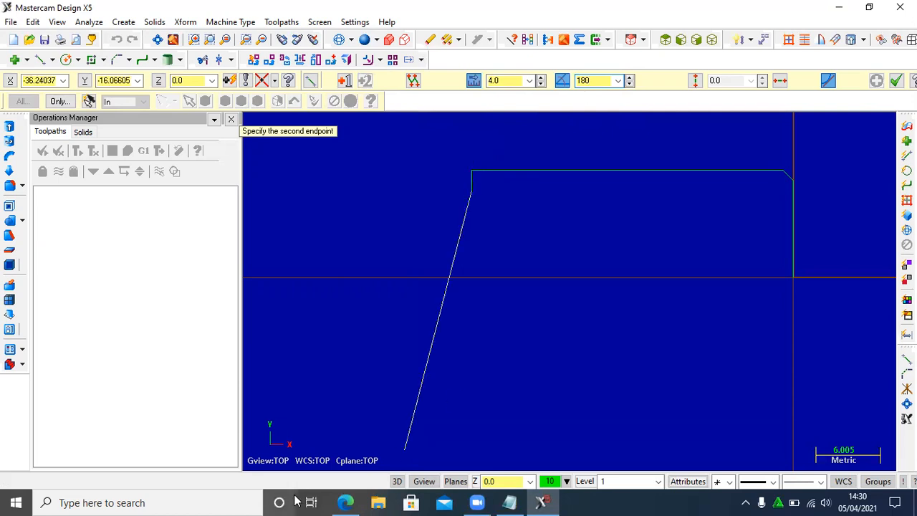
{"action": "mouse_move", "coordinate": [345, 502]}
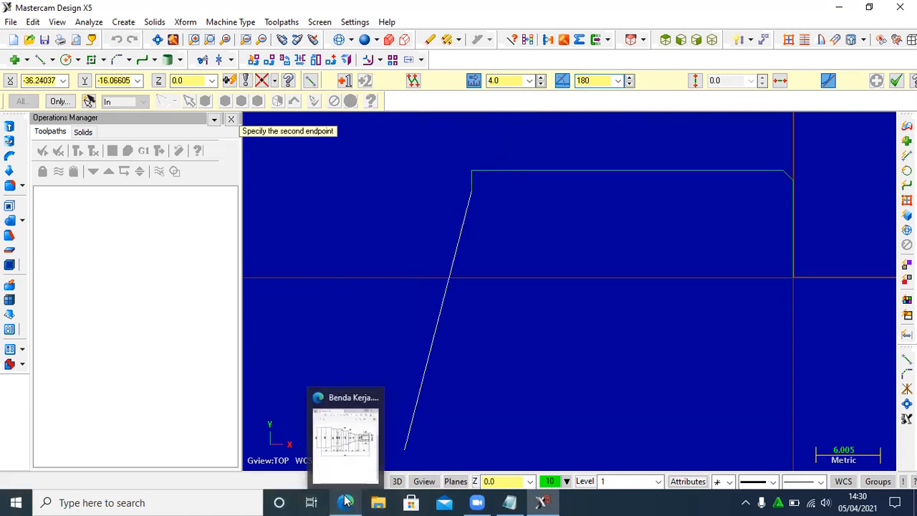
{"action": "left_click", "coordinate": [358, 448]}
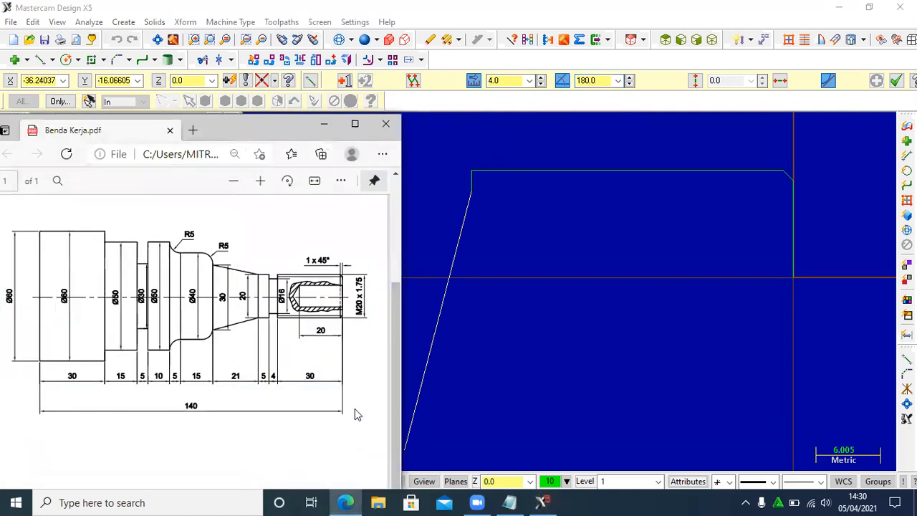
{"action": "left_click", "coordinate": [327, 126]}
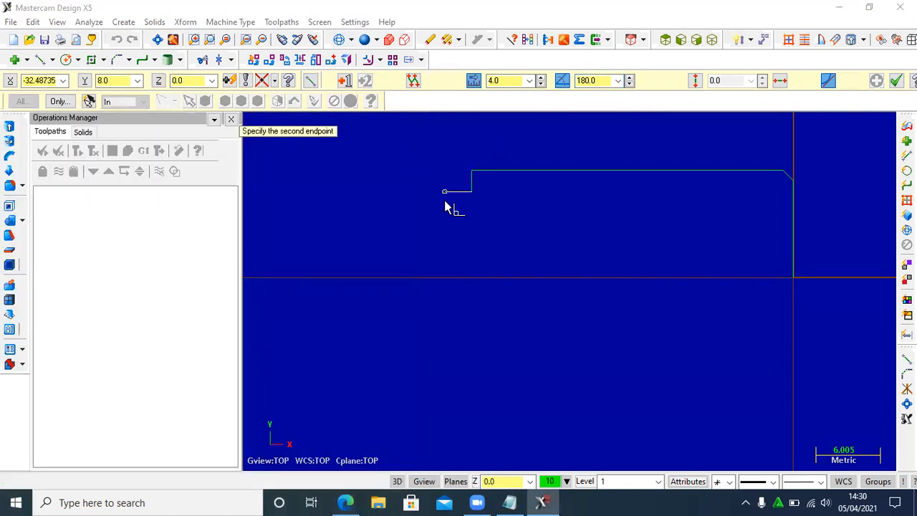
{"action": "left_click", "coordinate": [587, 80]}
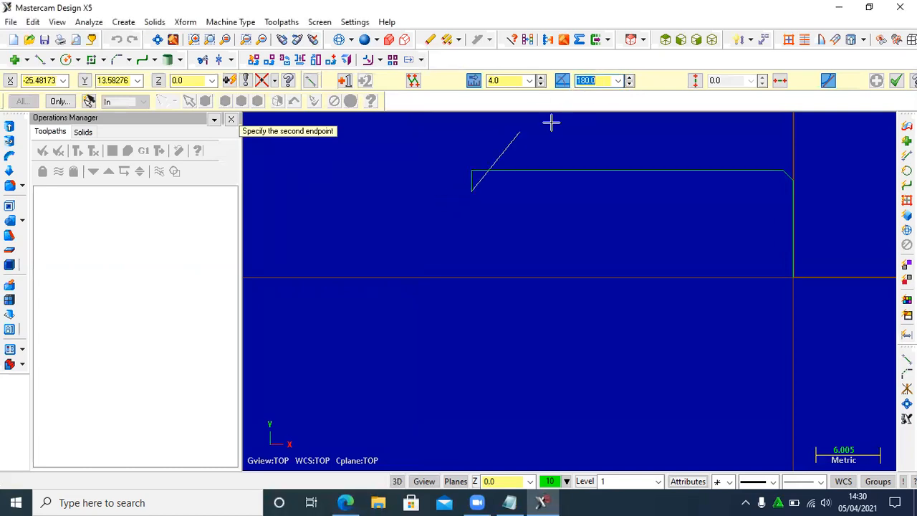
{"action": "left_click", "coordinate": [419, 186]}
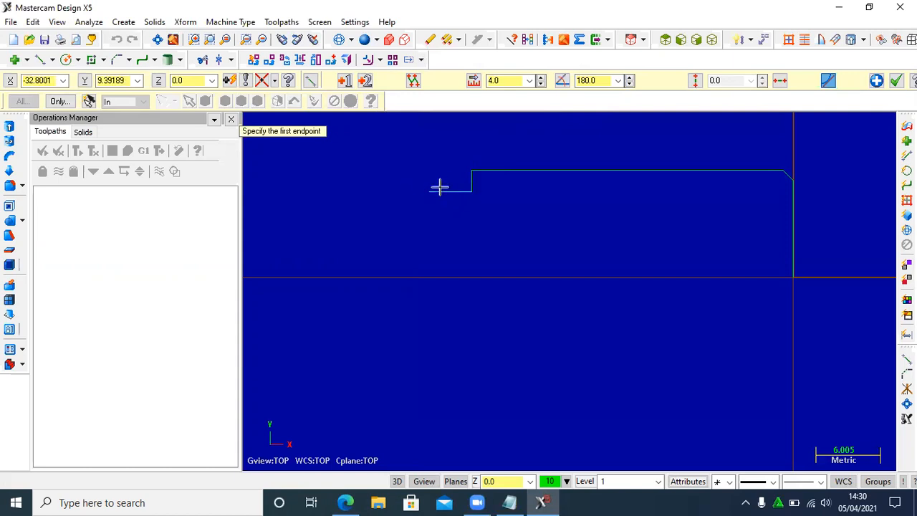
- Close the groove with a 2 mm line at 90° from the free end of the 4 mm line
{"action": "left_click", "coordinate": [428, 192]}
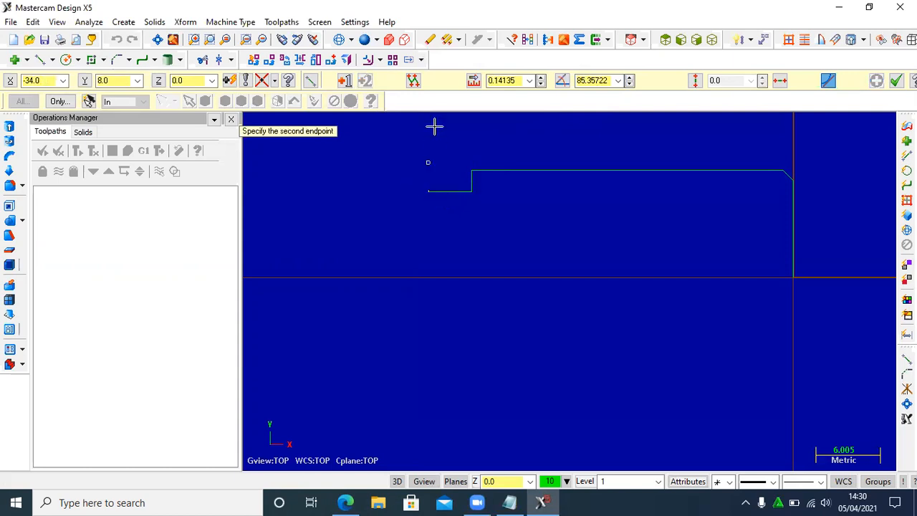
{"action": "left_click", "coordinate": [505, 81]}
{"action": "type", "text": "2"}
{"action": "left_click", "coordinate": [584, 80]}
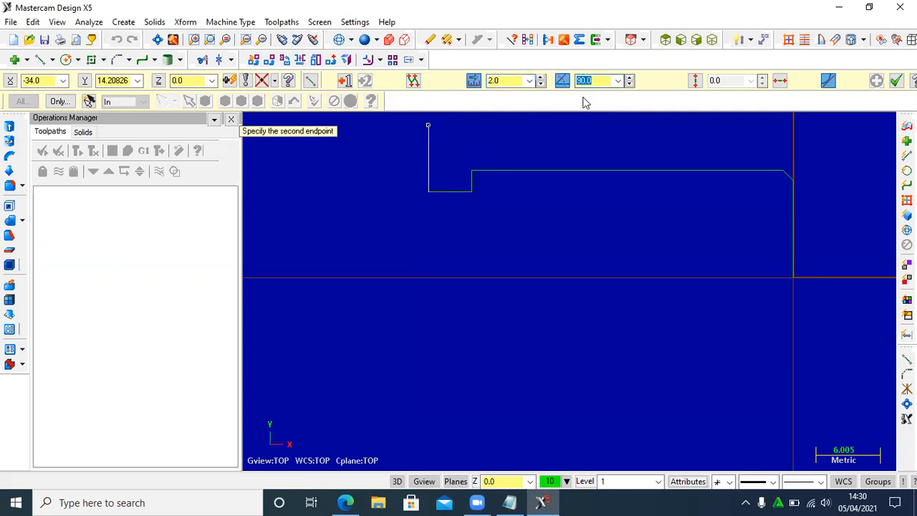
{"action": "type", "text": "9"}
{"action": "key", "text": "Return"}
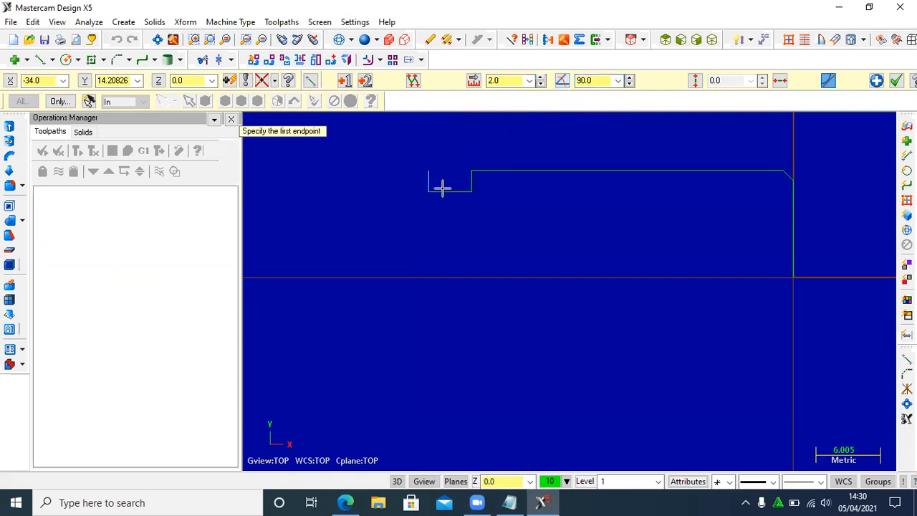
- Check the drawing and add a 5 mm line at 180° from the upper end of the groove's second side
{"action": "left_click", "coordinate": [345, 502]}
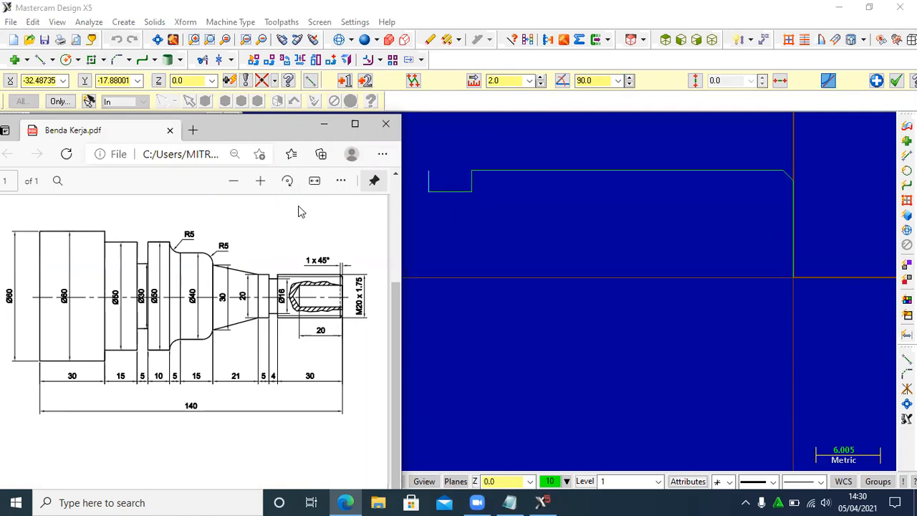
{"action": "left_click", "coordinate": [323, 124]}
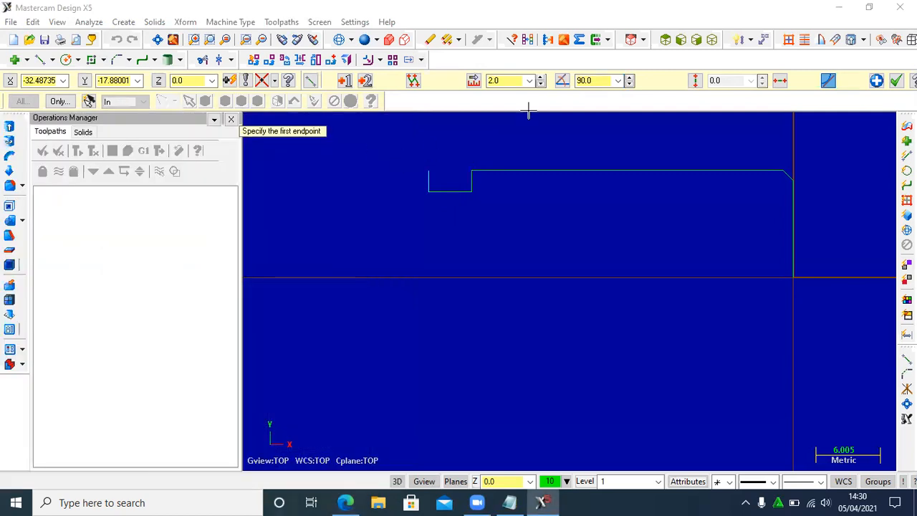
{"action": "left_click", "coordinate": [427, 154]}
{"action": "left_click", "coordinate": [503, 81]}
{"action": "type", "text": "5"}
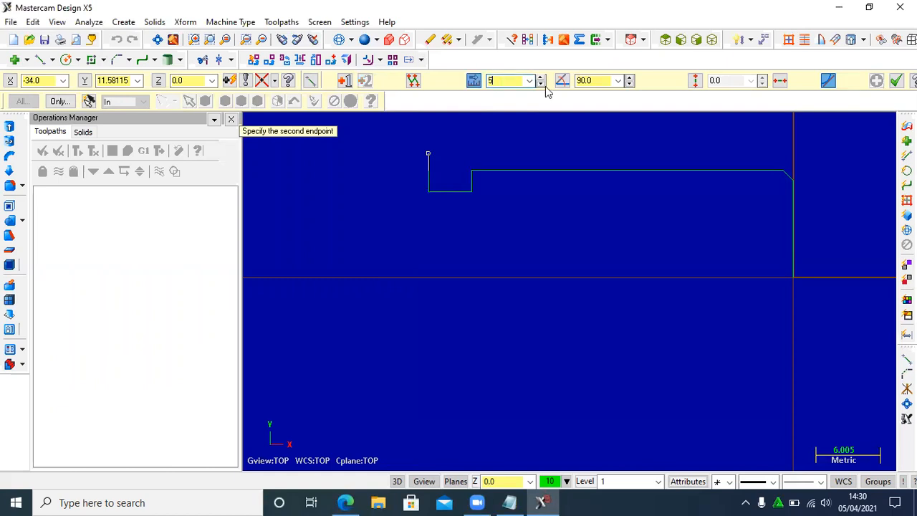
{"action": "left_click", "coordinate": [594, 81]}
{"action": "type", "text": "1"}
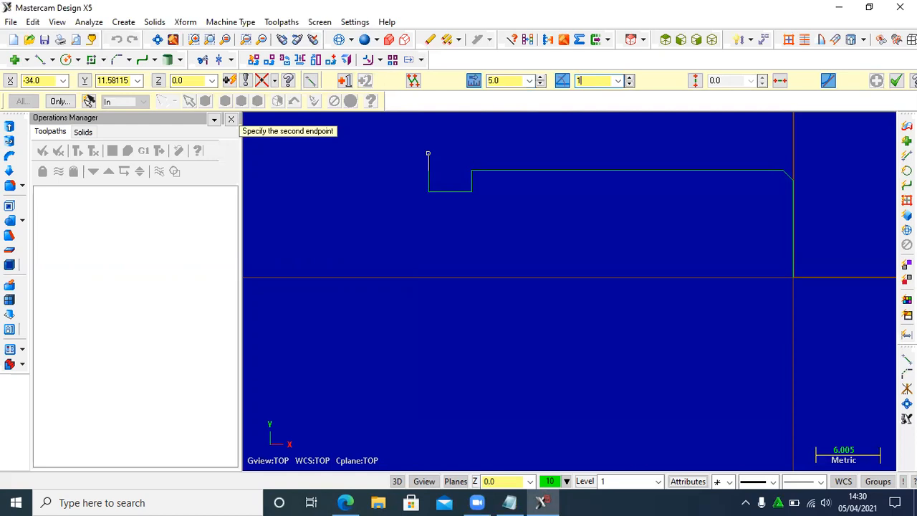
{"action": "type", "text": "80"}
{"action": "key", "text": "Return"}
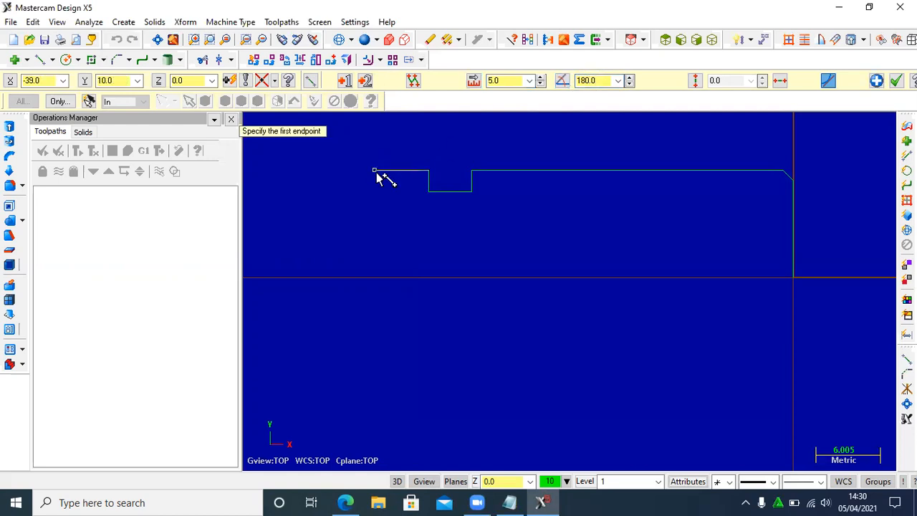
{"action": "scroll", "coordinate": [505, 215], "scroll_direction": "down", "scroll_amount": 2}
{"action": "scroll", "coordinate": [622, 222], "scroll_direction": "down", "scroll_amount": 2}
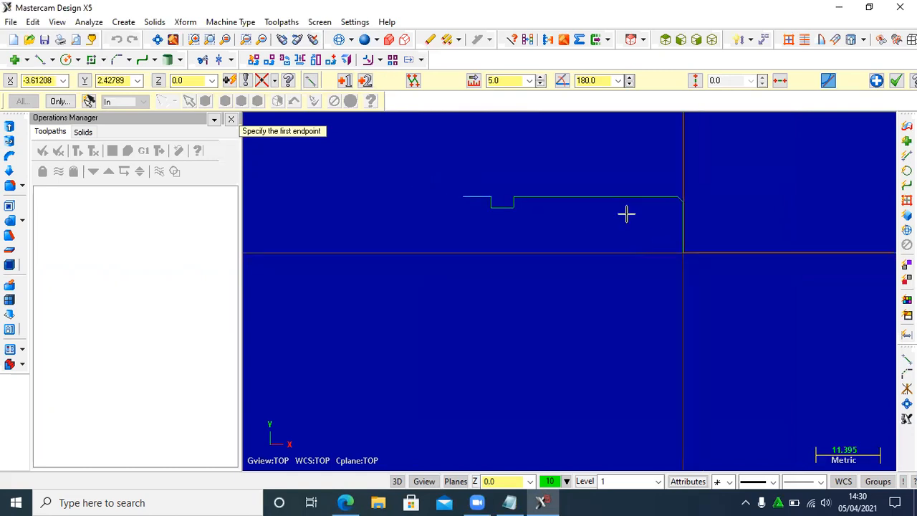
{"action": "scroll", "coordinate": [458, 188], "scroll_direction": "up", "scroll_amount": 1}
{"action": "scroll", "coordinate": [644, 247], "scroll_direction": "down", "scroll_amount": 3}
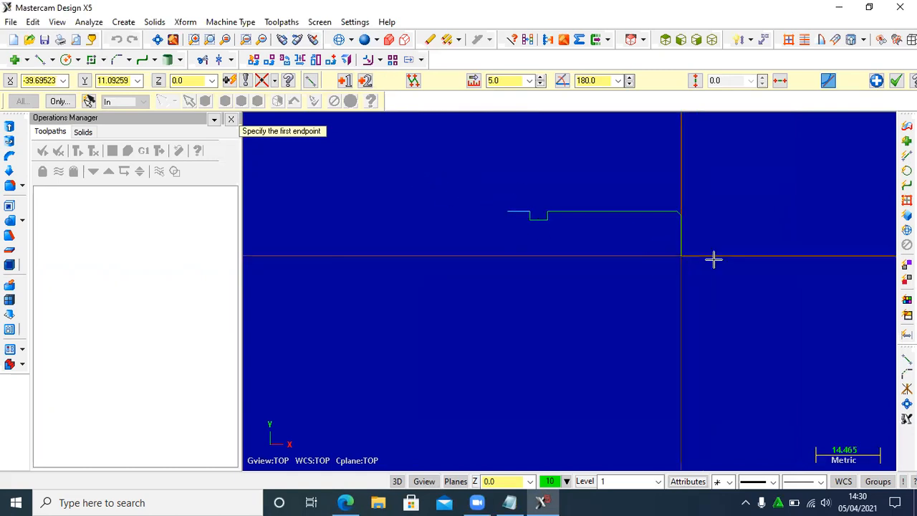
- Check the drawing and draw a 5 mm line at 90° from the free end of the 5 mm horizontal line
{"action": "scroll", "coordinate": [609, 208], "scroll_direction": "up", "scroll_amount": 2}
{"action": "scroll", "coordinate": [630, 185], "scroll_direction": "up", "scroll_amount": 1}
{"action": "scroll", "coordinate": [613, 182], "scroll_direction": "up", "scroll_amount": 1}
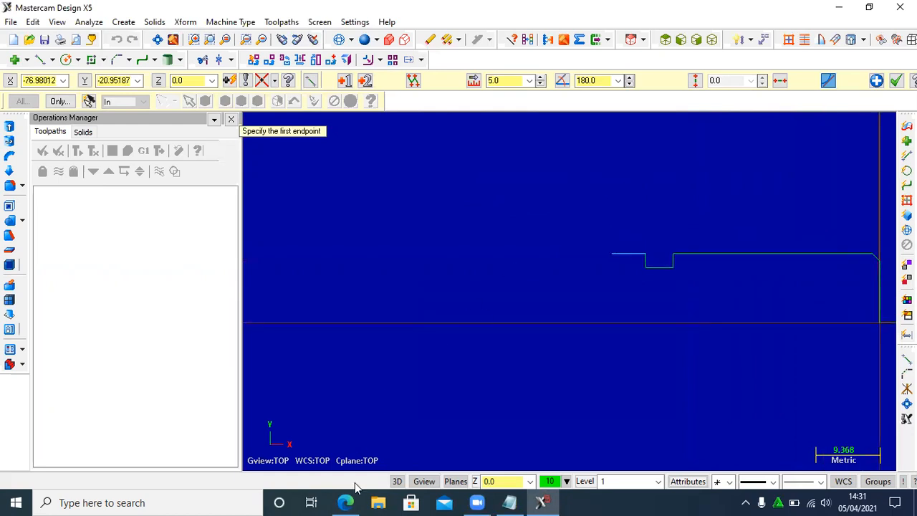
{"action": "left_click", "coordinate": [346, 502]}
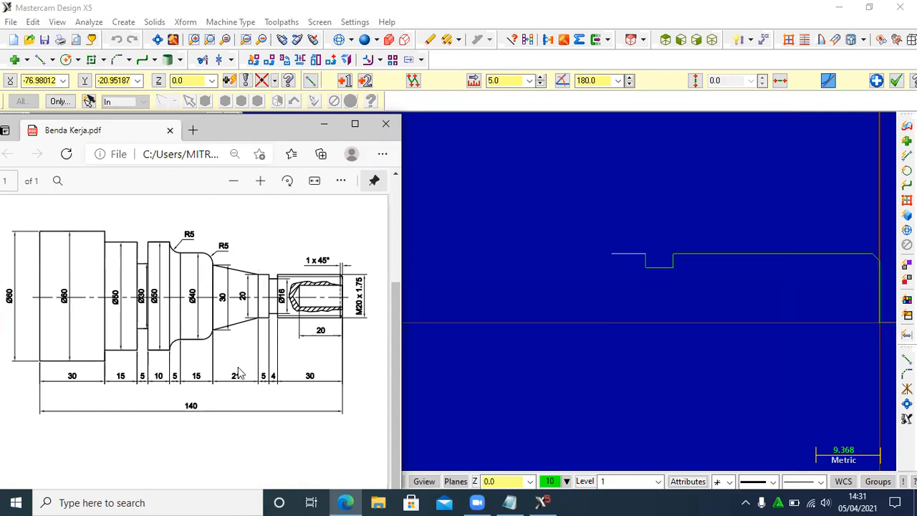
{"action": "left_click", "coordinate": [324, 124]}
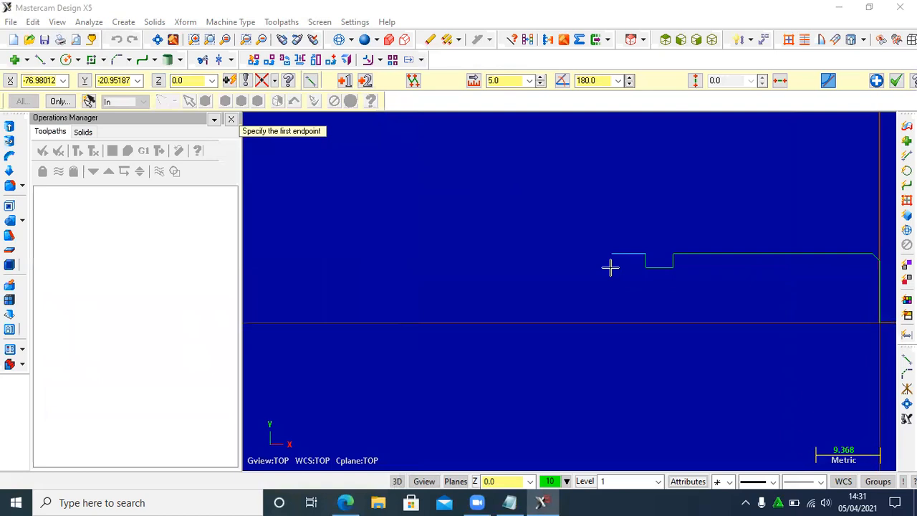
{"action": "left_click", "coordinate": [610, 252]}
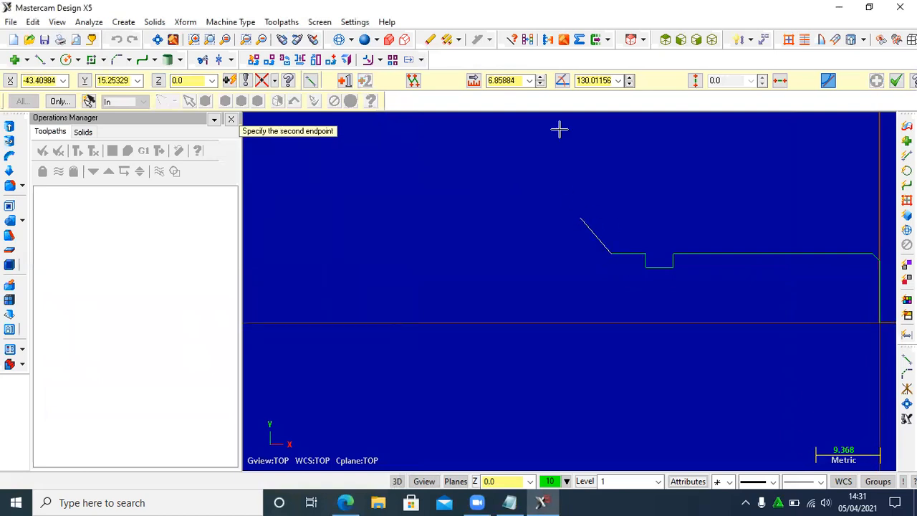
{"action": "left_click", "coordinate": [510, 80]}
{"action": "type", "text": "5"}
{"action": "left_click", "coordinate": [583, 80]}
{"action": "type", "text": "90"}
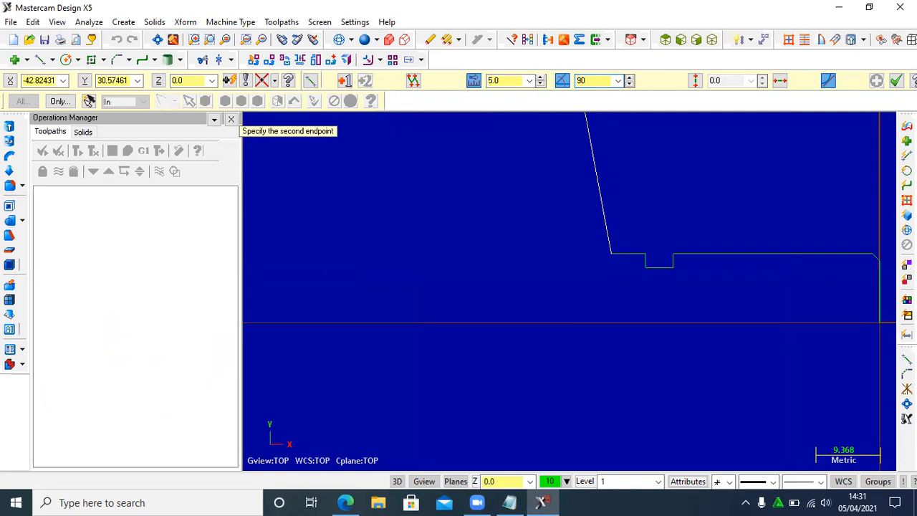
{"action": "key", "text": "Return"}
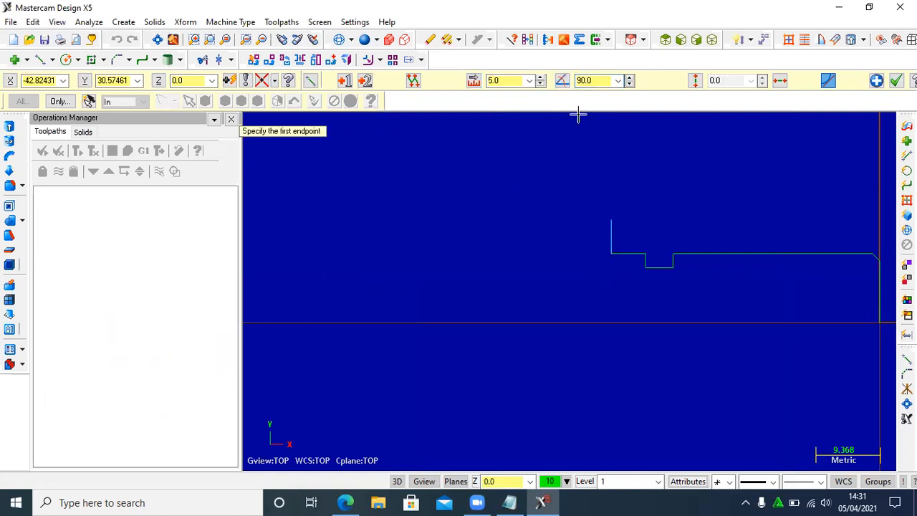
- Draw a 21 mm line at 180° from the upper end of the new vertical line
{"action": "left_click", "coordinate": [610, 216]}
{"action": "left_click", "coordinate": [513, 81]}
{"action": "type", "text": "21"}
{"action": "left_click", "coordinate": [609, 80]}
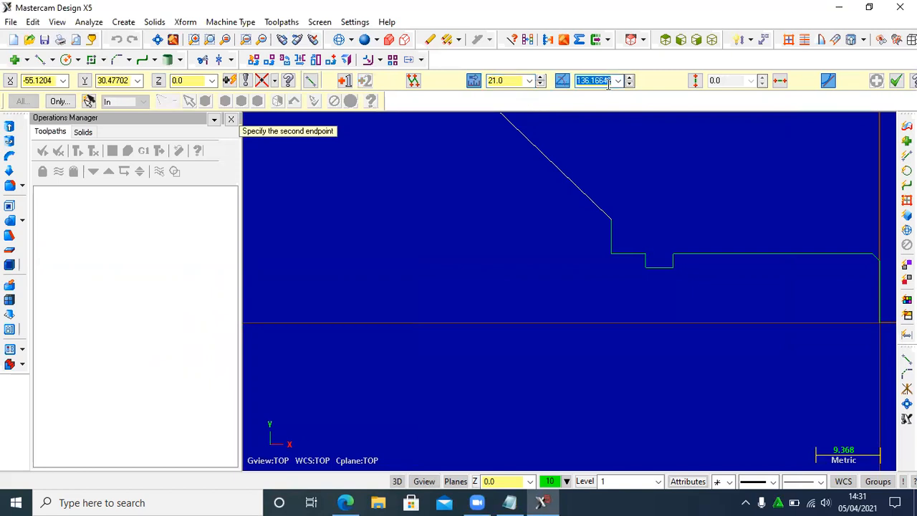
{"action": "type", "text": "180"}
{"action": "key", "text": "Return"}
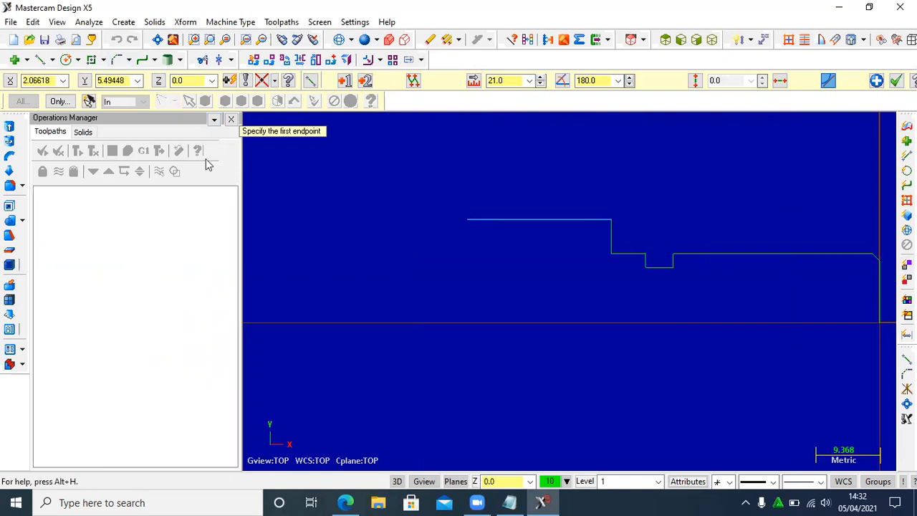
- Form the taper by chamfering the 21 mm line and the 5 mm vertical line with two distances, 21 and 5
{"action": "left_click", "coordinate": [119, 62]}
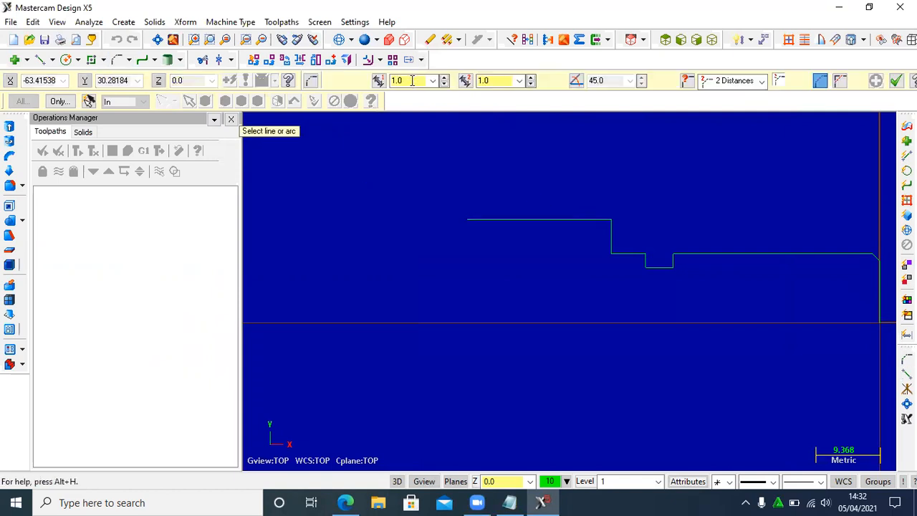
{"action": "left_click", "coordinate": [423, 81]}
{"action": "type", "text": "21"}
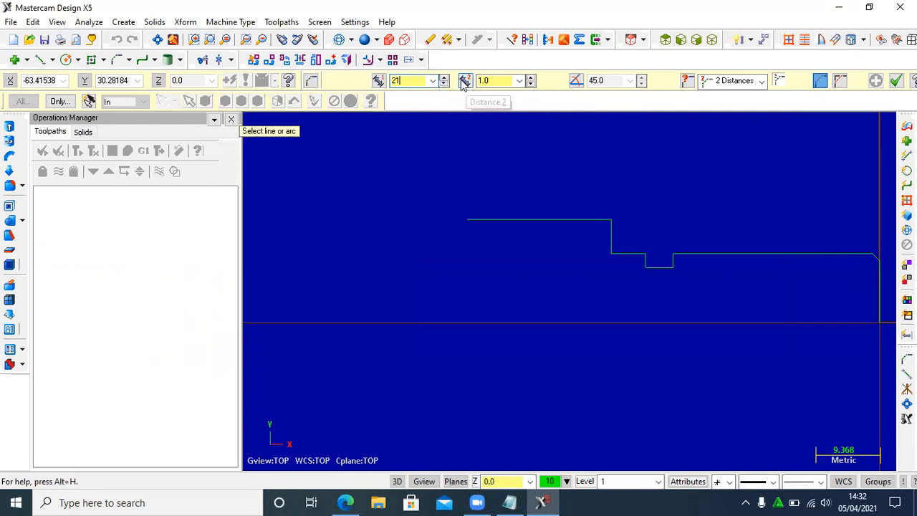
{"action": "left_click", "coordinate": [495, 81]}
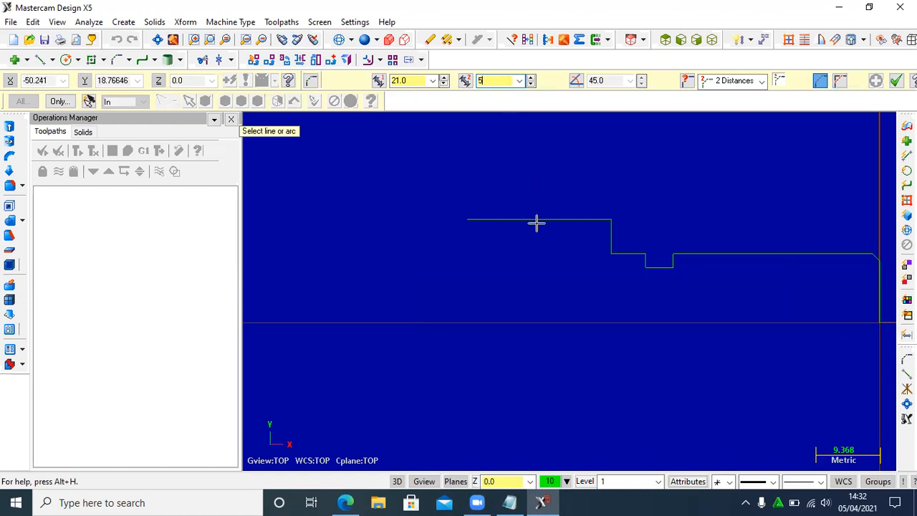
{"action": "left_click", "coordinate": [506, 224]}
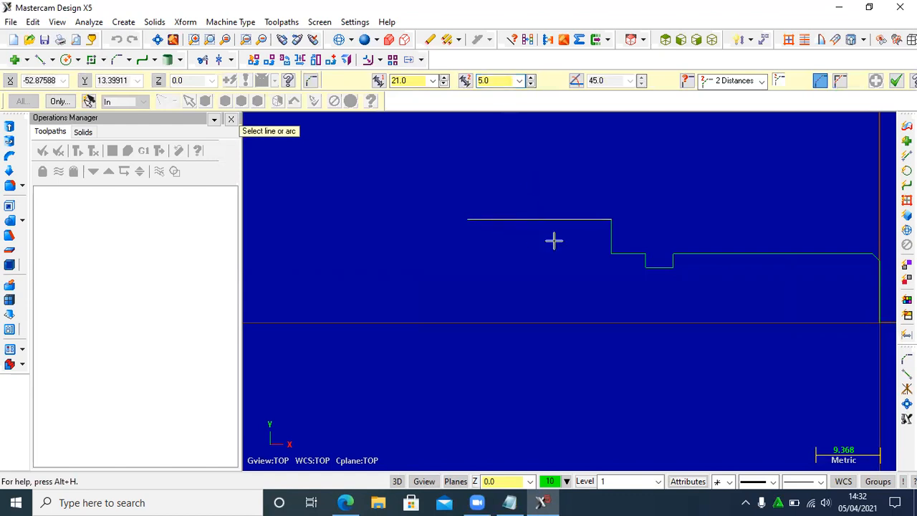
{"action": "left_click", "coordinate": [601, 228]}
{"action": "left_click", "coordinate": [601, 237]}
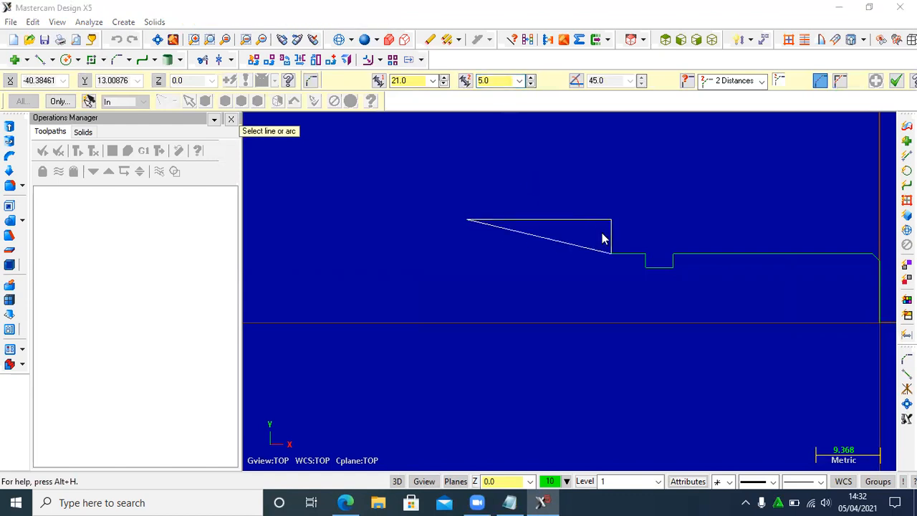
{"action": "left_click", "coordinate": [501, 279]}
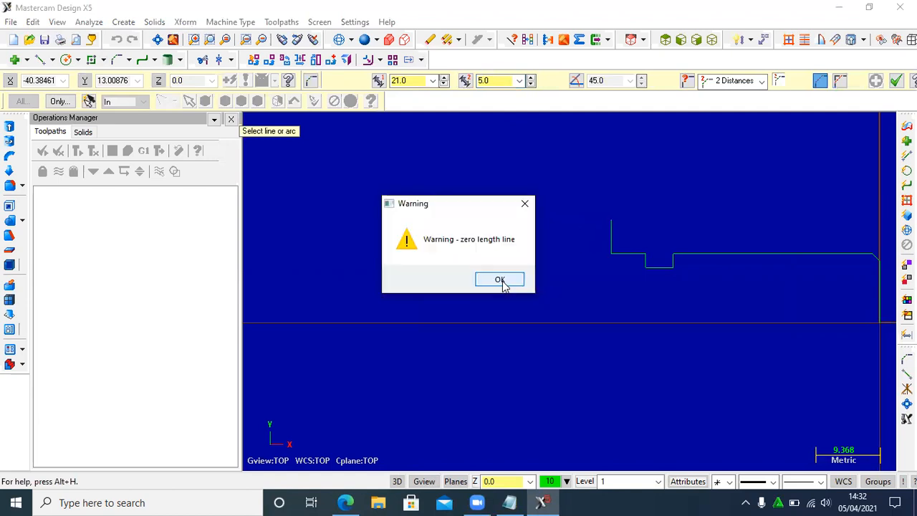
{"action": "left_click", "coordinate": [895, 80]}
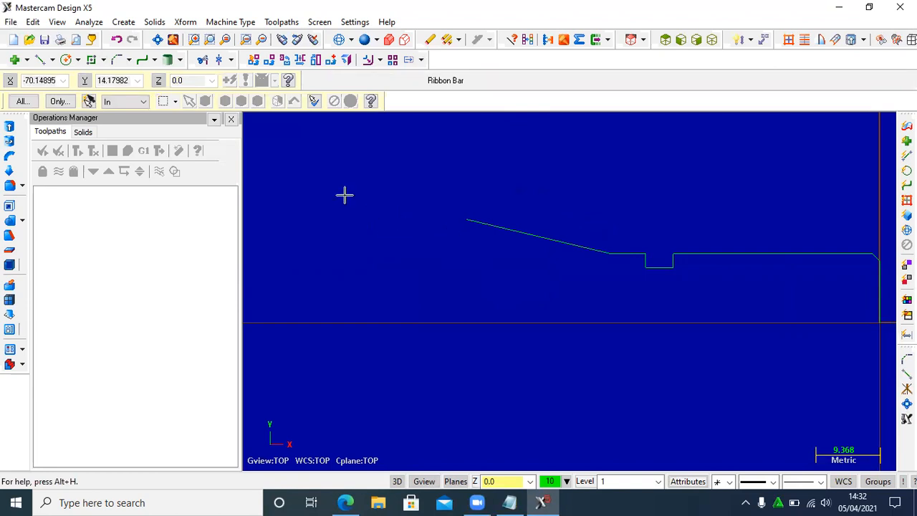
- Check the drawing and draw a 5 mm line at 90° from the upper end of the taper
{"action": "left_click", "coordinate": [345, 500]}
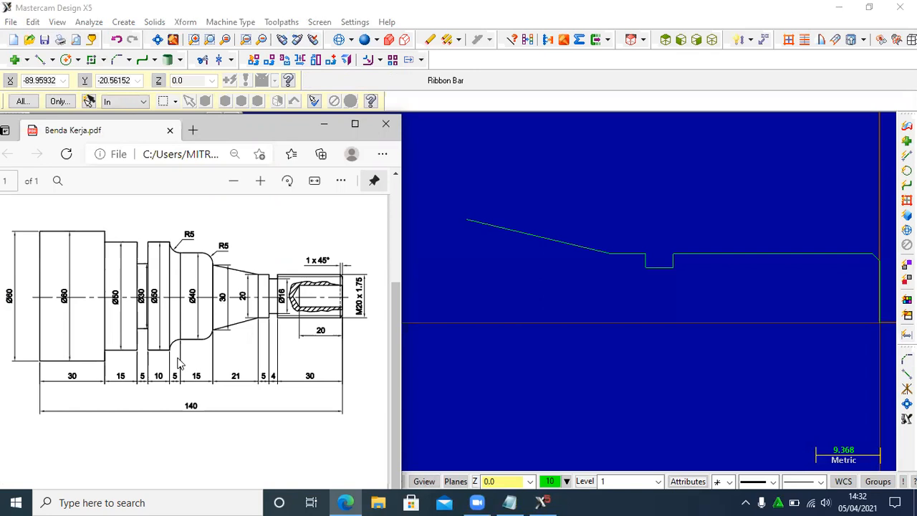
{"action": "left_click", "coordinate": [323, 124]}
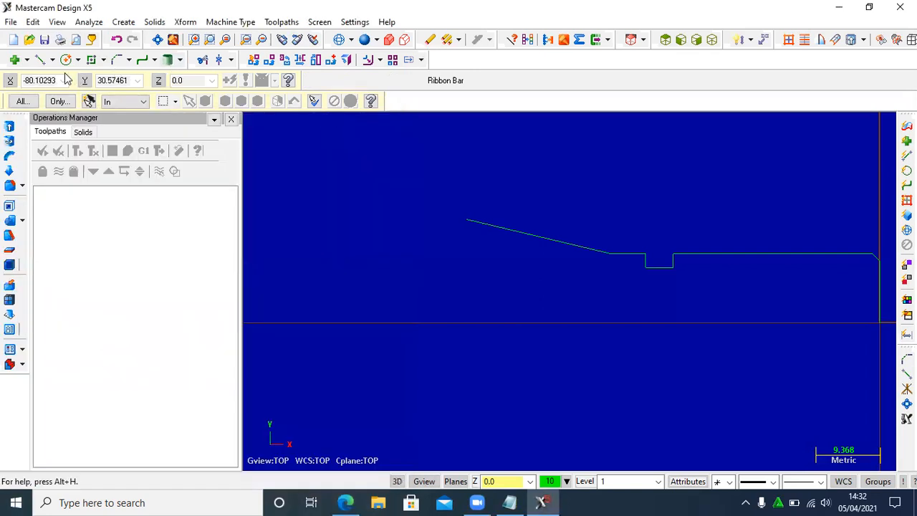
{"action": "left_click", "coordinate": [41, 60]}
{"action": "left_click", "coordinate": [466, 221]}
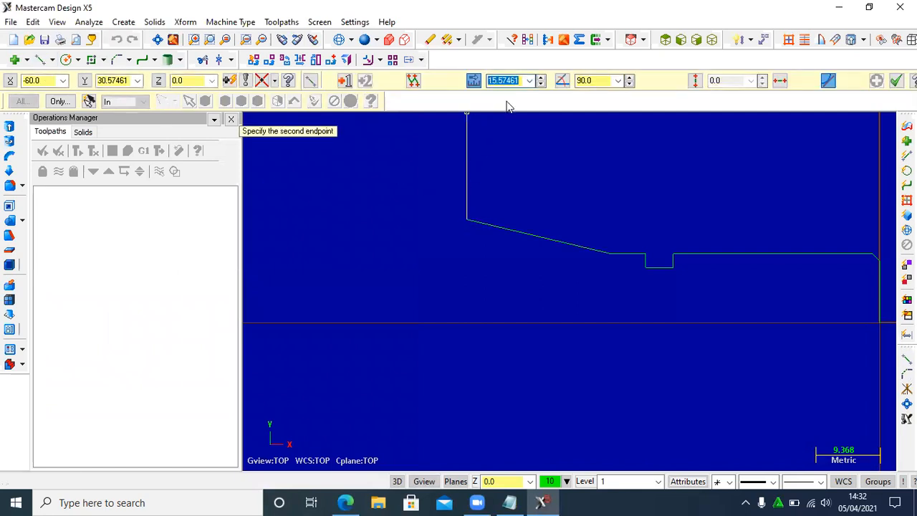
{"action": "type", "text": "5"}
{"action": "key", "text": "Tab"}
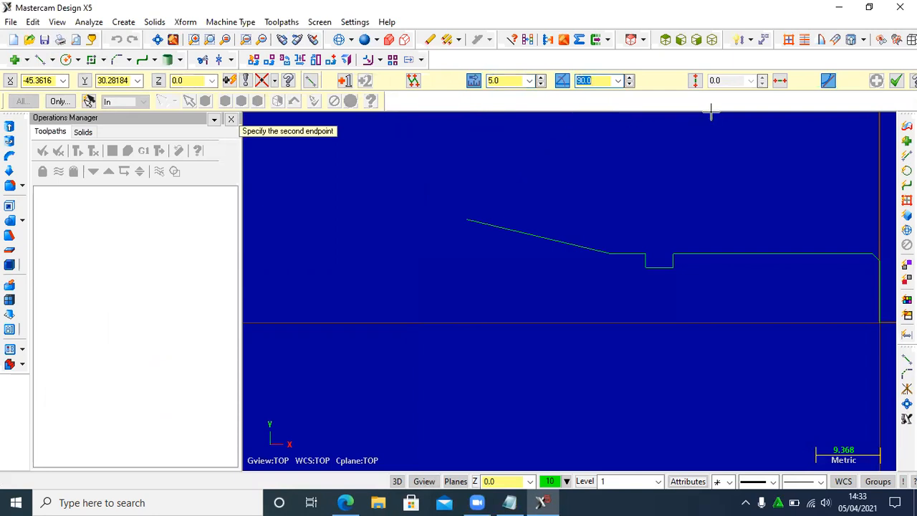
{"action": "key", "text": "Return"}
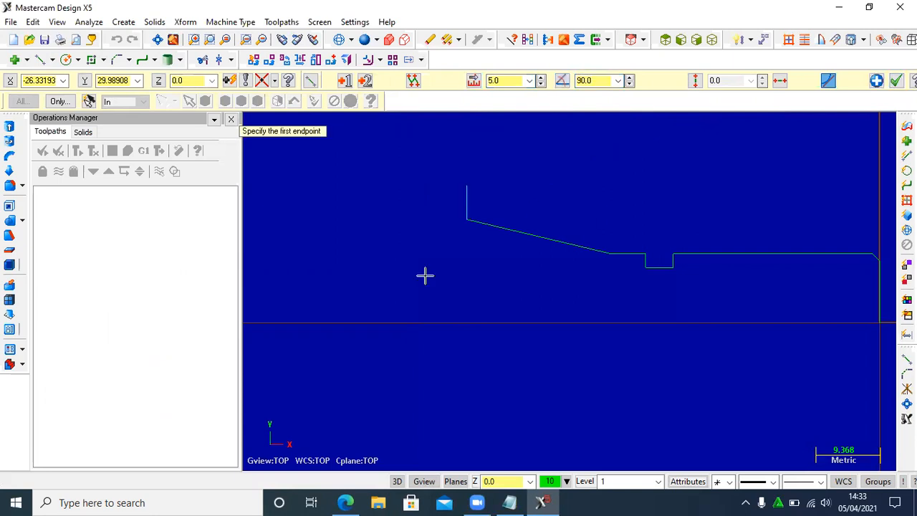
- Check the drawing and draw a 20 mm line at 180° from the upper end of the vertical line above the taper
{"action": "left_click", "coordinate": [466, 186]}
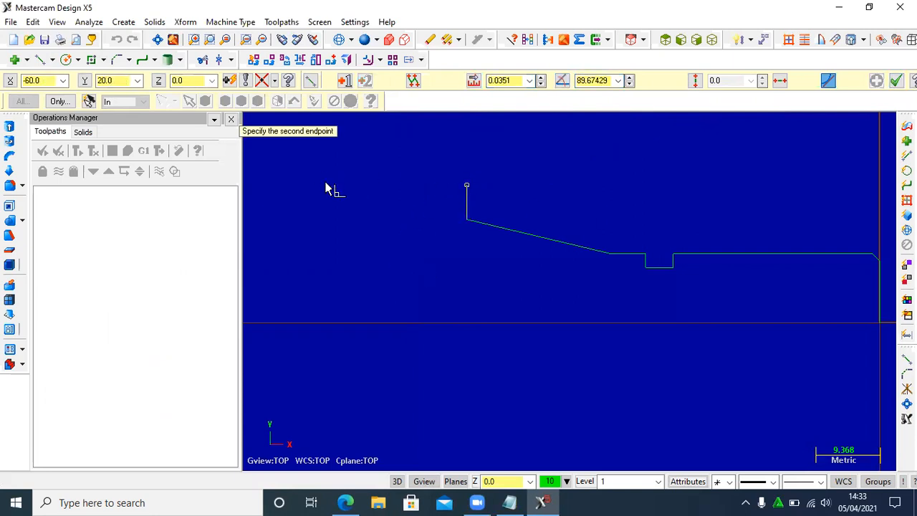
{"action": "left_click", "coordinate": [350, 499]}
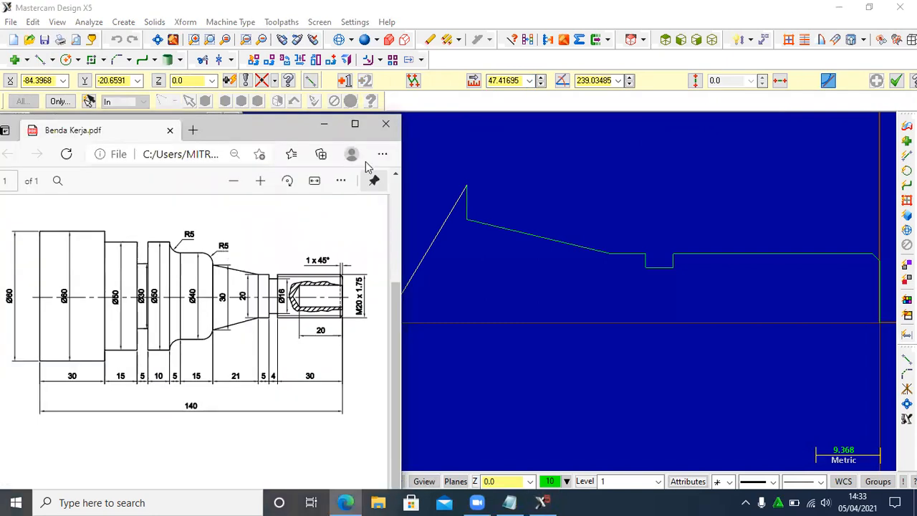
{"action": "left_click", "coordinate": [328, 126]}
{"action": "left_click", "coordinate": [494, 86]}
{"action": "type", "text": "20"}
{"action": "left_click", "coordinate": [588, 80]}
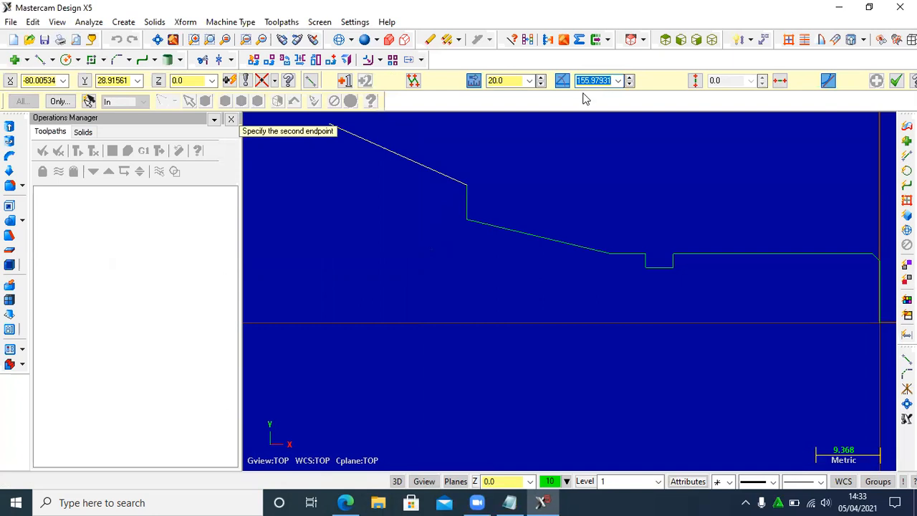
{"action": "type", "text": "180"}
{"action": "key", "text": "Return"}
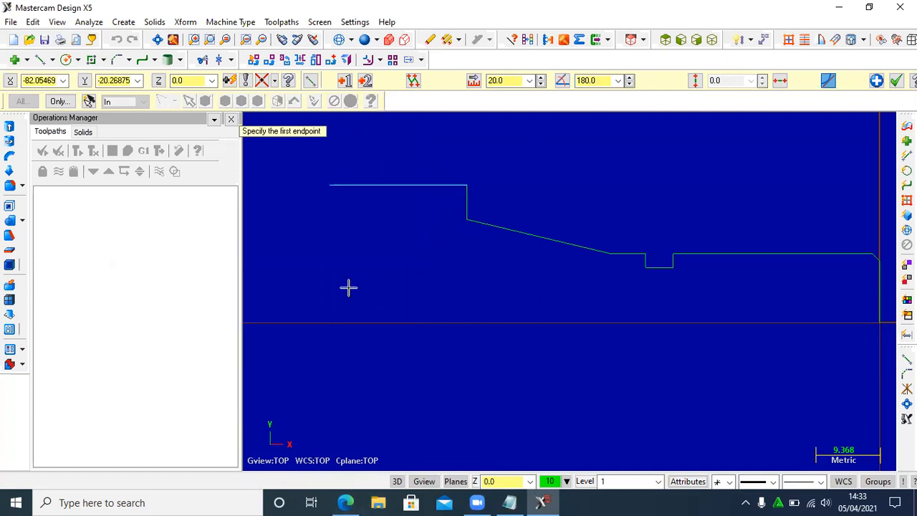
- Check the drawing and fillet the corner between the 20 mm line and the vertical line with a 5 mm radius
{"action": "left_click", "coordinate": [338, 499]}
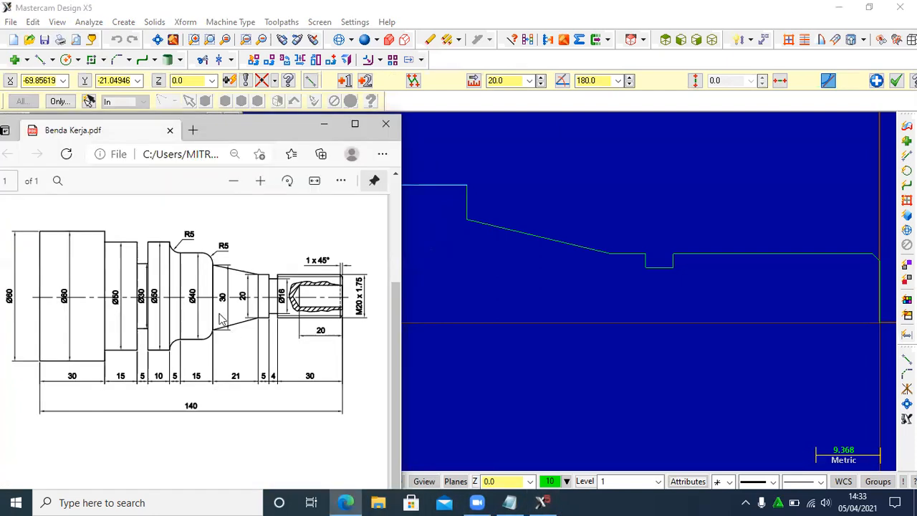
{"action": "left_click", "coordinate": [324, 124]}
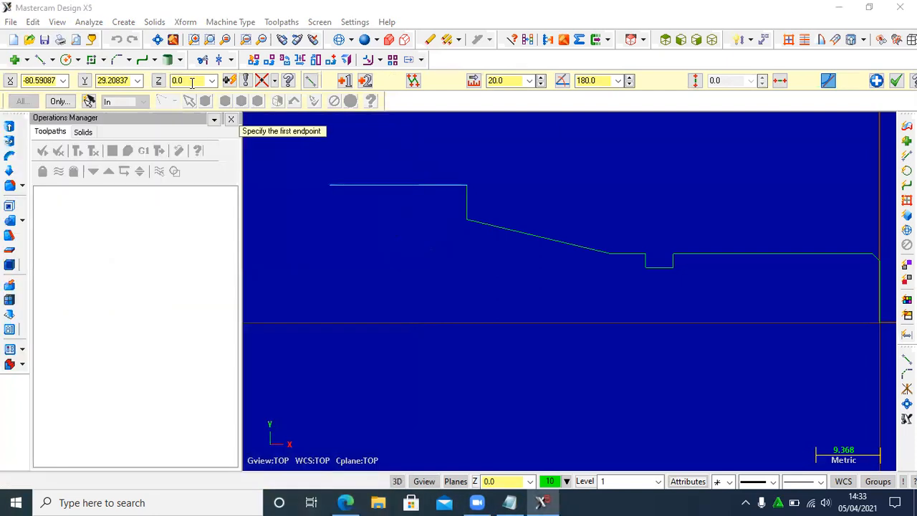
{"action": "left_click", "coordinate": [128, 61]}
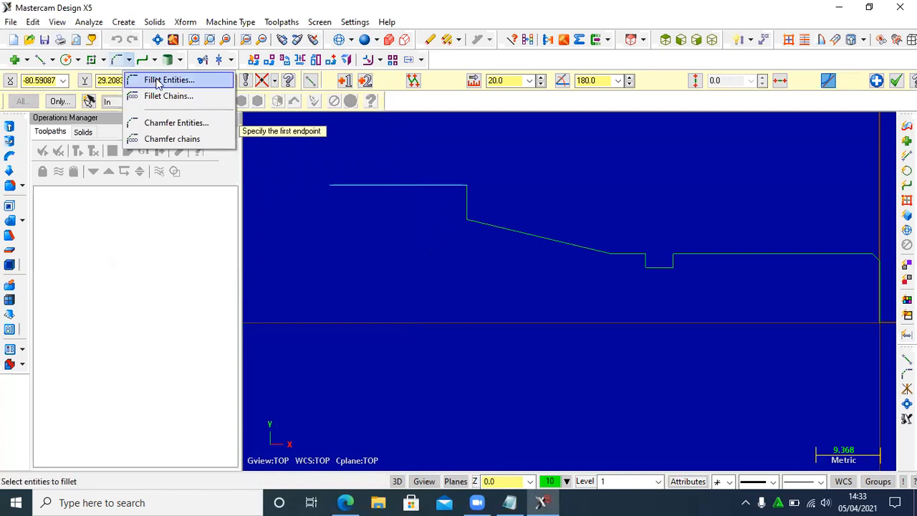
{"action": "left_click", "coordinate": [169, 80]}
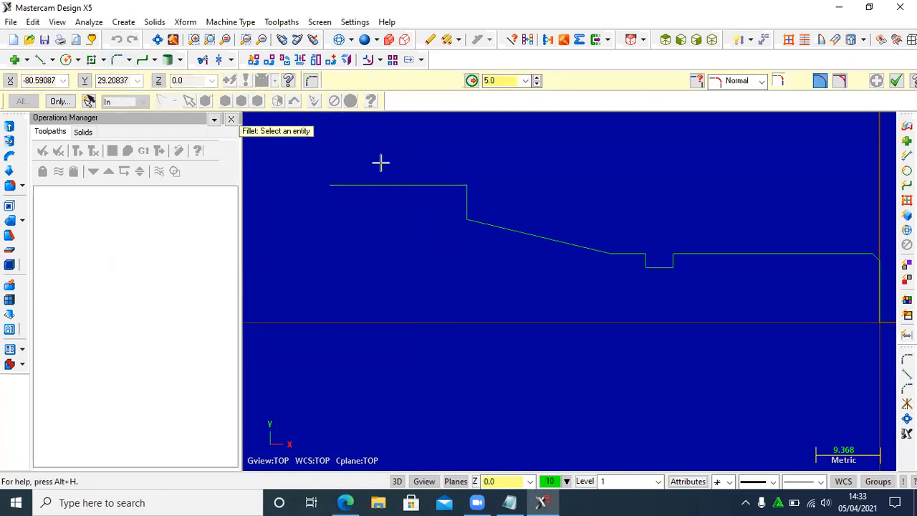
{"action": "left_click", "coordinate": [454, 196]}
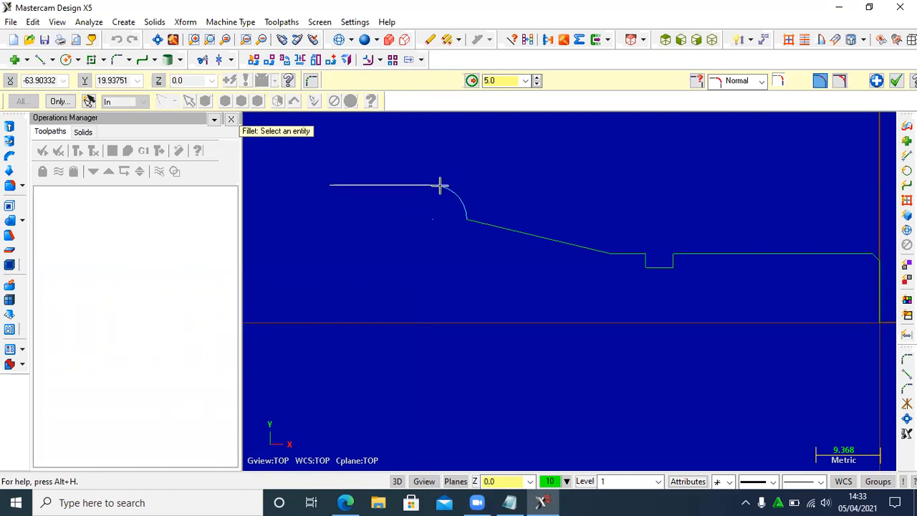
- Check the drawing and draw a 5 mm line at 90° from the free end of the filleted horizontal line
{"action": "left_click", "coordinate": [347, 500]}
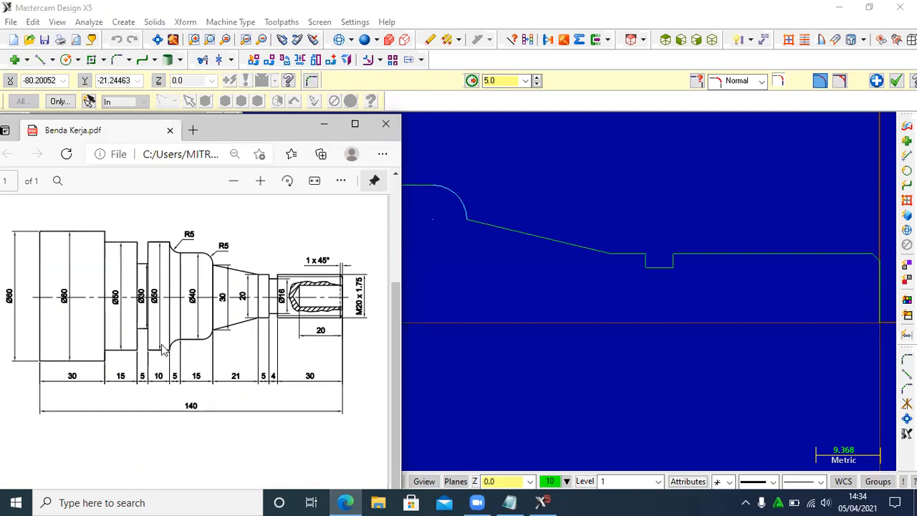
{"action": "left_click", "coordinate": [324, 129]}
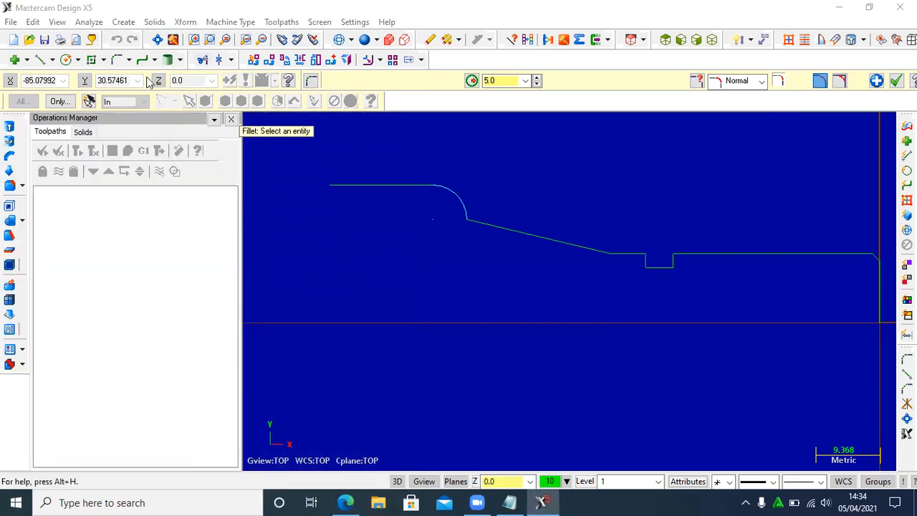
{"action": "left_click", "coordinate": [41, 59]}
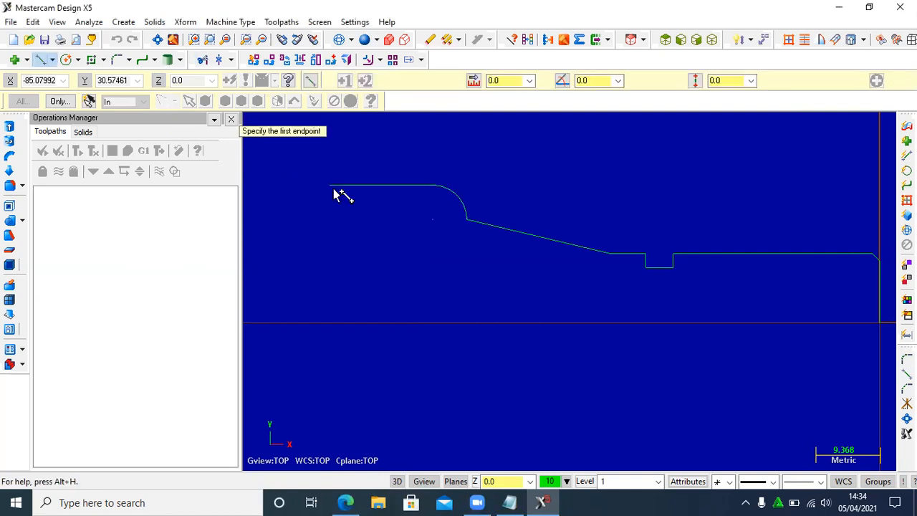
{"action": "left_click", "coordinate": [330, 185]}
{"action": "left_click", "coordinate": [491, 81]}
{"action": "type", "text": "5"}
{"action": "left_click", "coordinate": [597, 81]}
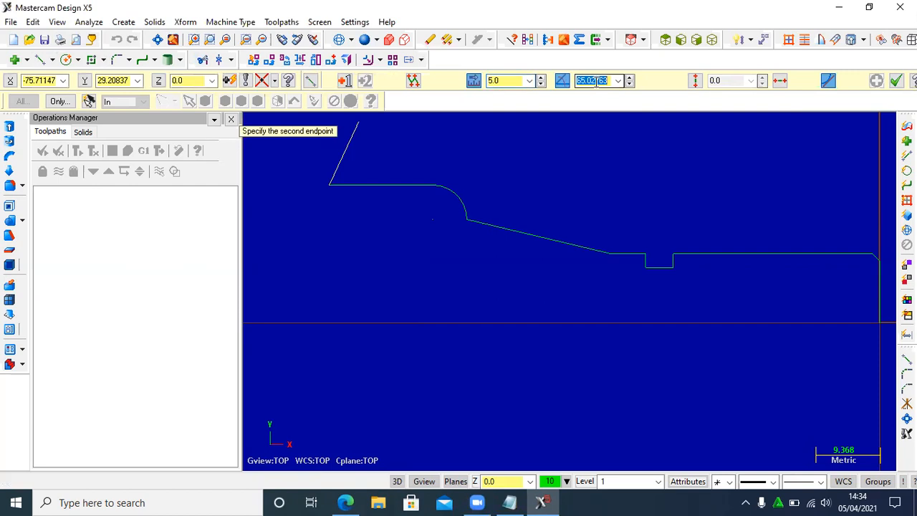
{"action": "type", "text": "90"}
{"action": "key", "text": "Return"}
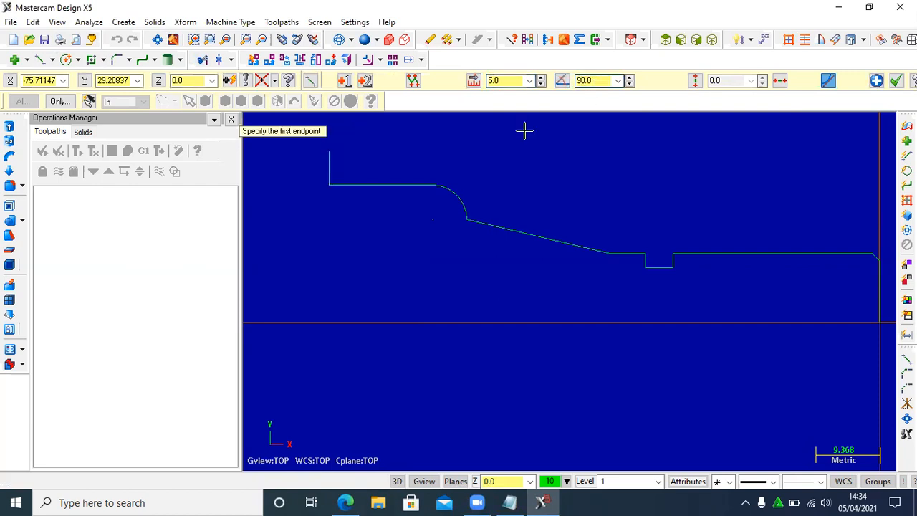
- Fillet the corner between the 5 mm vertical line and the adjoining horizontal line with a 5 mm radius
{"action": "left_click", "coordinate": [119, 63]}
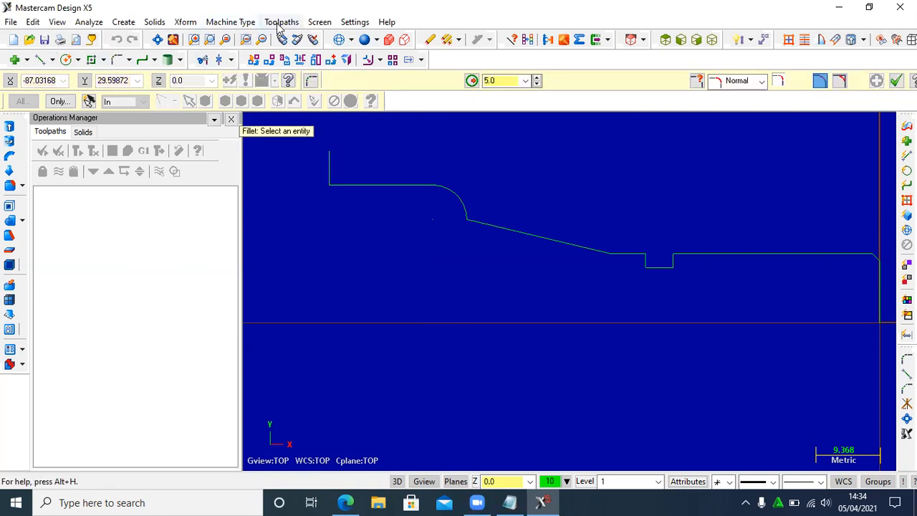
{"action": "left_click", "coordinate": [336, 170]}
{"action": "left_click", "coordinate": [343, 168]}
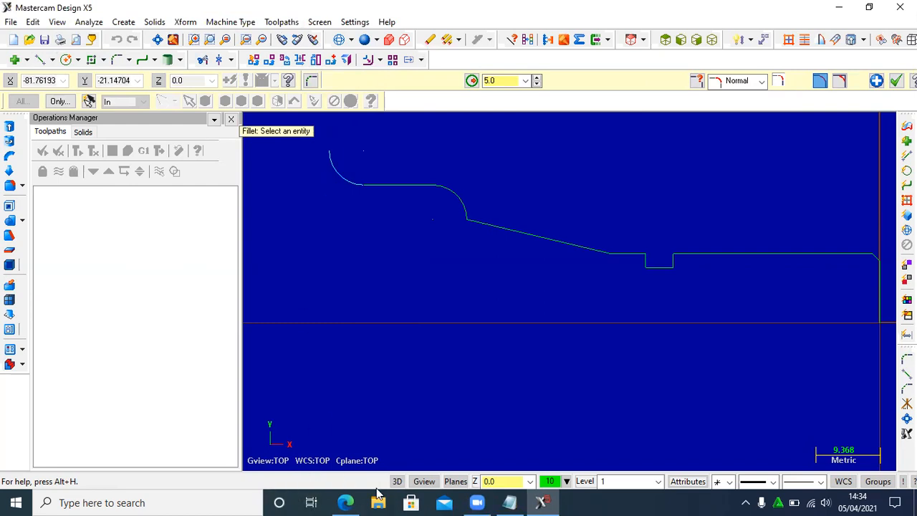
- Check the drawing and draw a 10 mm line at 180° from the upper end of the new fillet arc
{"action": "left_click", "coordinate": [345, 502]}
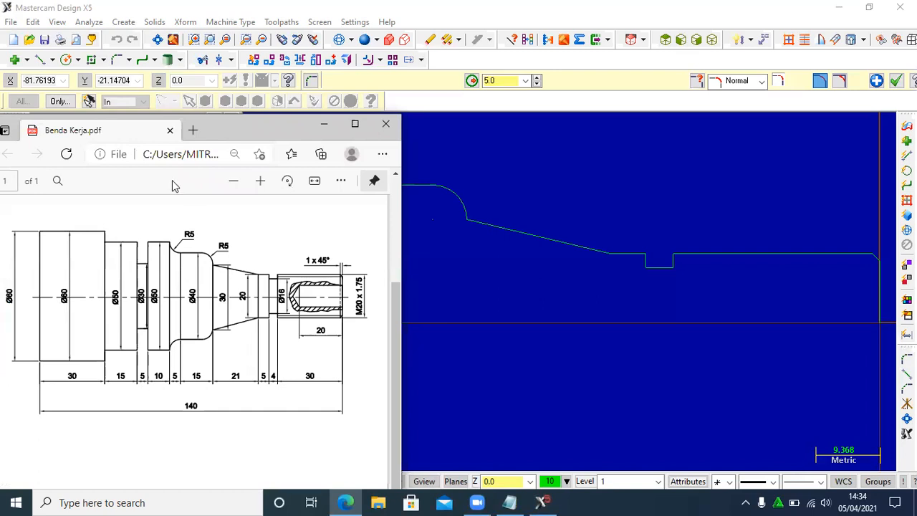
{"action": "left_click", "coordinate": [323, 125]}
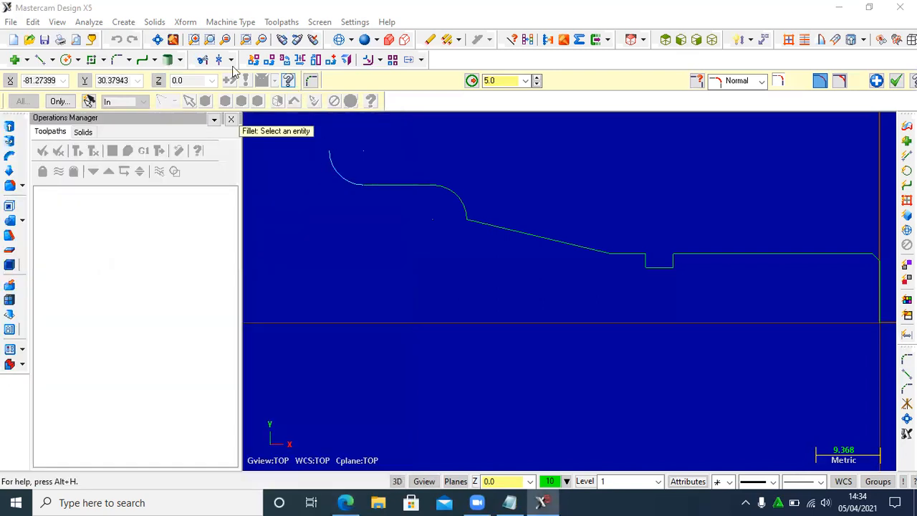
{"action": "left_click", "coordinate": [41, 61]}
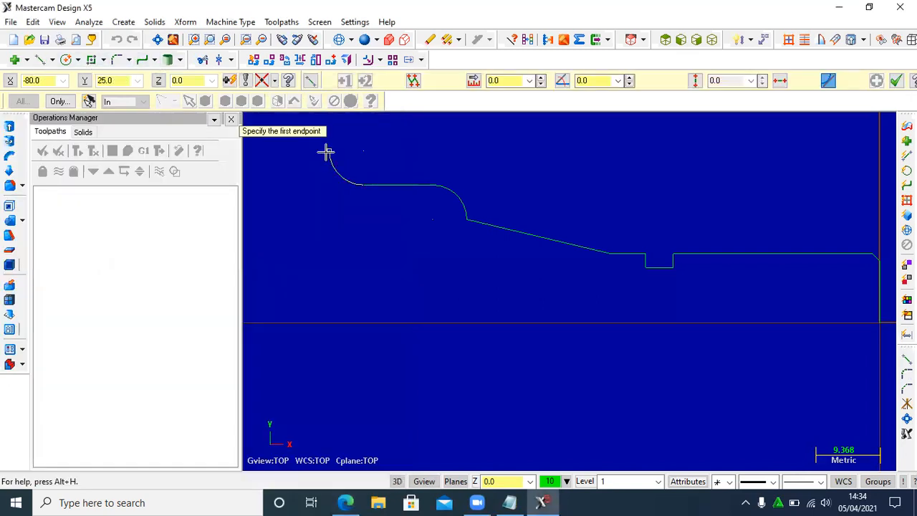
{"action": "left_click", "coordinate": [329, 150]}
{"action": "left_click", "coordinate": [487, 80]}
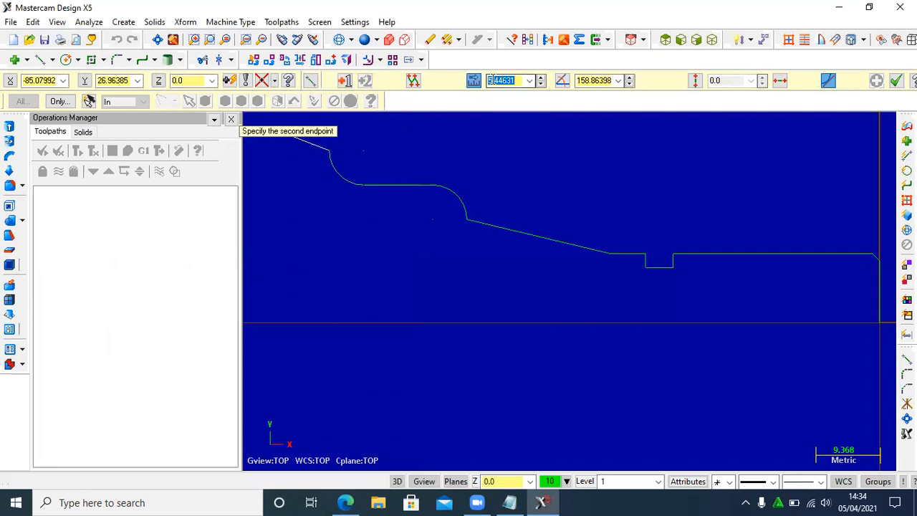
{"action": "type", "text": "10"}
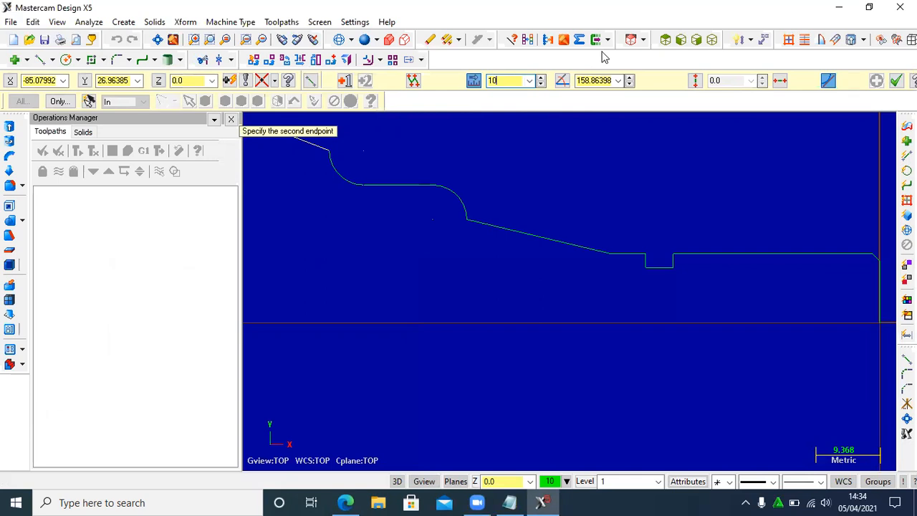
{"action": "left_click", "coordinate": [589, 80]}
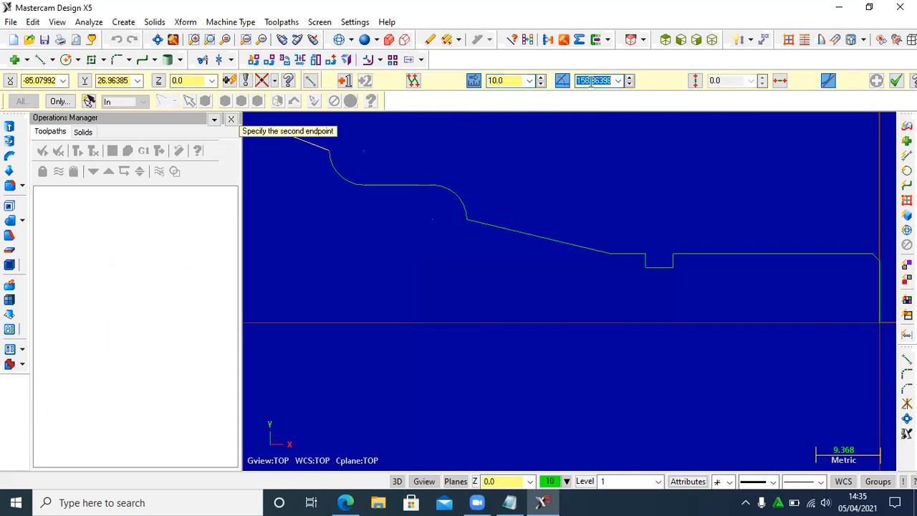
{"action": "type", "text": "180"}
{"action": "key", "text": "Return"}
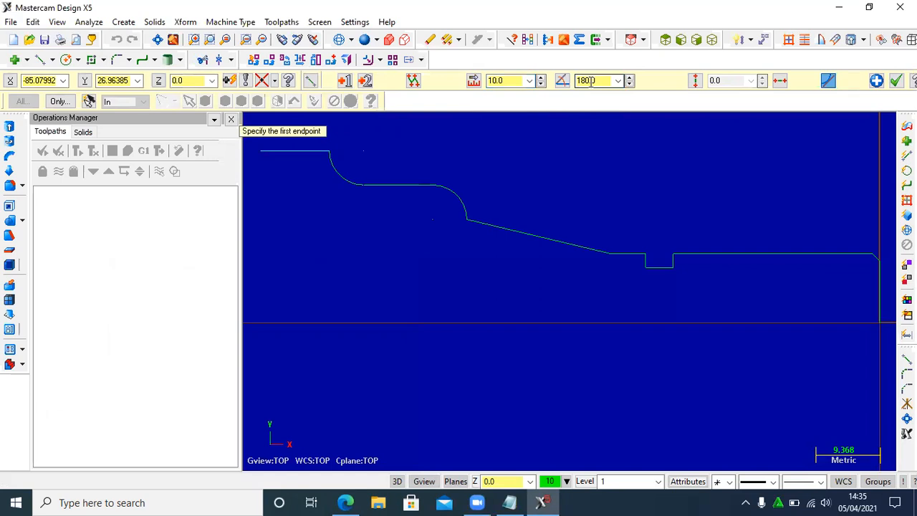
- Check the drawing and draw a 10 mm line at 270° from the free end of the 10 mm horizontal line
{"action": "scroll", "coordinate": [534, 190], "scroll_direction": "down", "scroll_amount": 4}
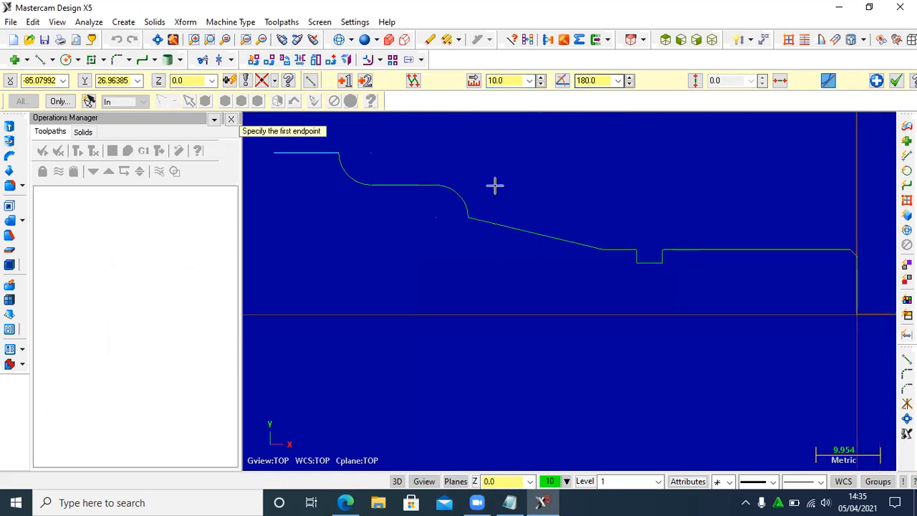
{"action": "scroll", "coordinate": [738, 208], "scroll_direction": "down", "scroll_amount": 3}
{"action": "scroll", "coordinate": [645, 198], "scroll_direction": "up", "scroll_amount": 3}
{"action": "scroll", "coordinate": [560, 189], "scroll_direction": "up", "scroll_amount": 1}
{"action": "scroll", "coordinate": [584, 194], "scroll_direction": "down", "scroll_amount": 1}
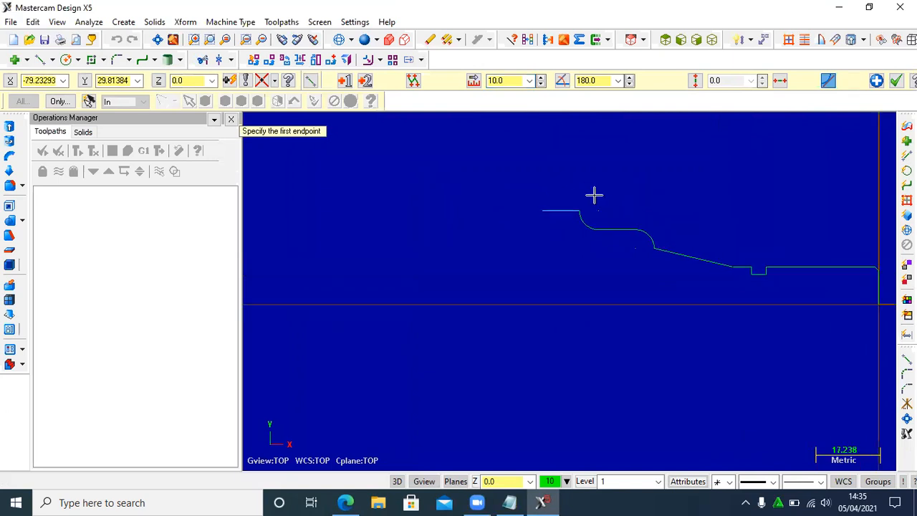
{"action": "scroll", "coordinate": [444, 229], "scroll_direction": "down", "scroll_amount": 2}
{"action": "scroll", "coordinate": [516, 210], "scroll_direction": "up", "scroll_amount": 2}
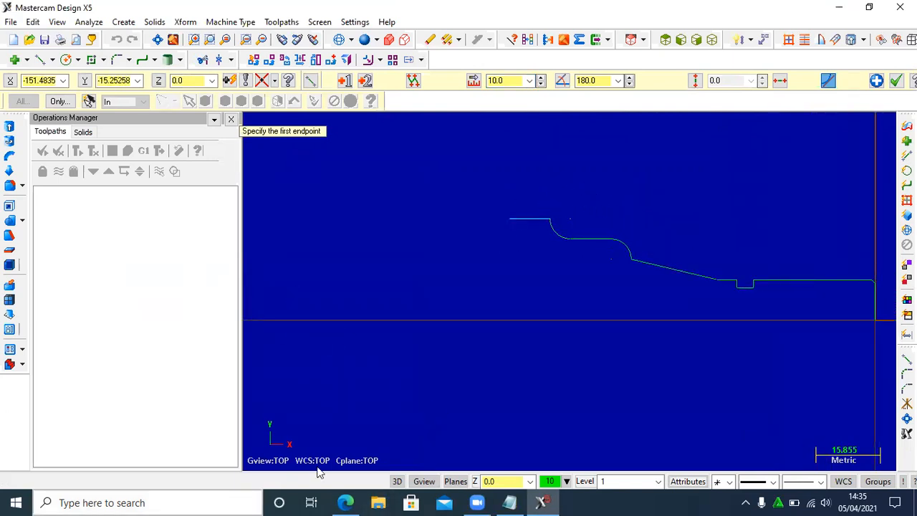
{"action": "left_click", "coordinate": [347, 502]}
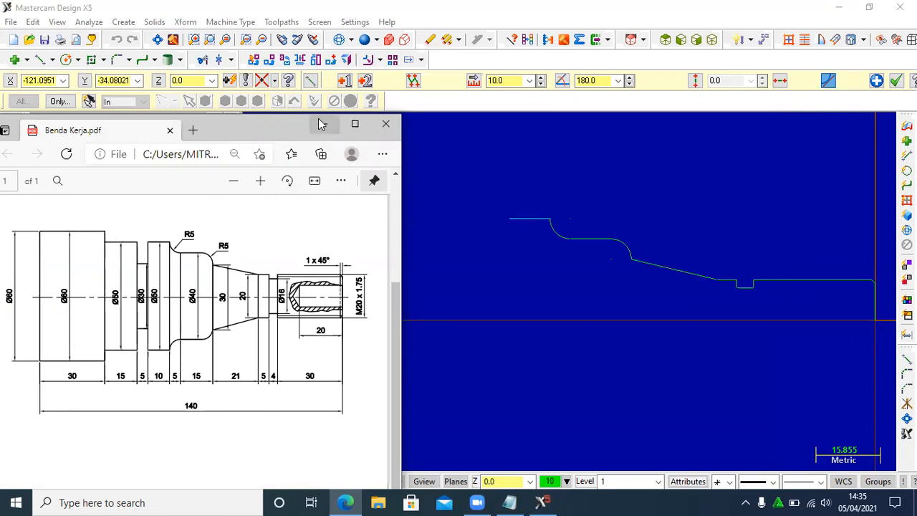
{"action": "left_click", "coordinate": [432, 179]}
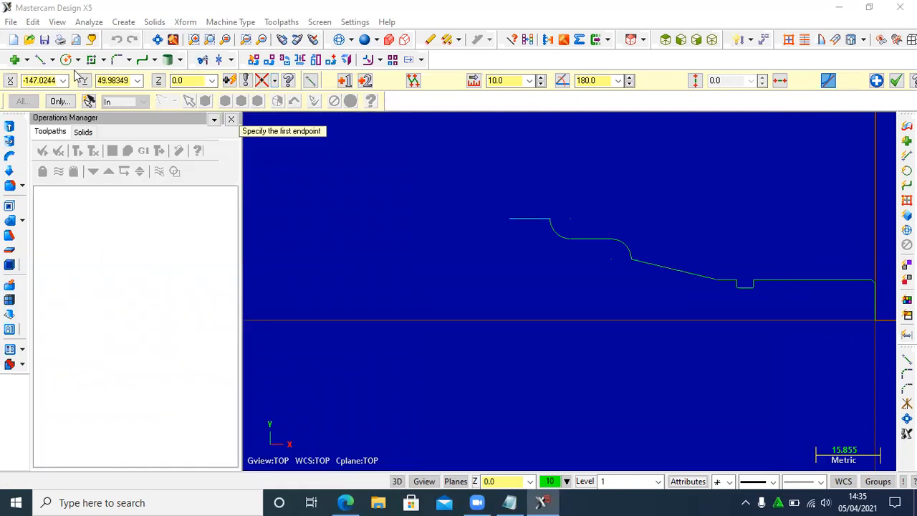
{"action": "left_click", "coordinate": [507, 224]}
{"action": "type", "text": "l1"}
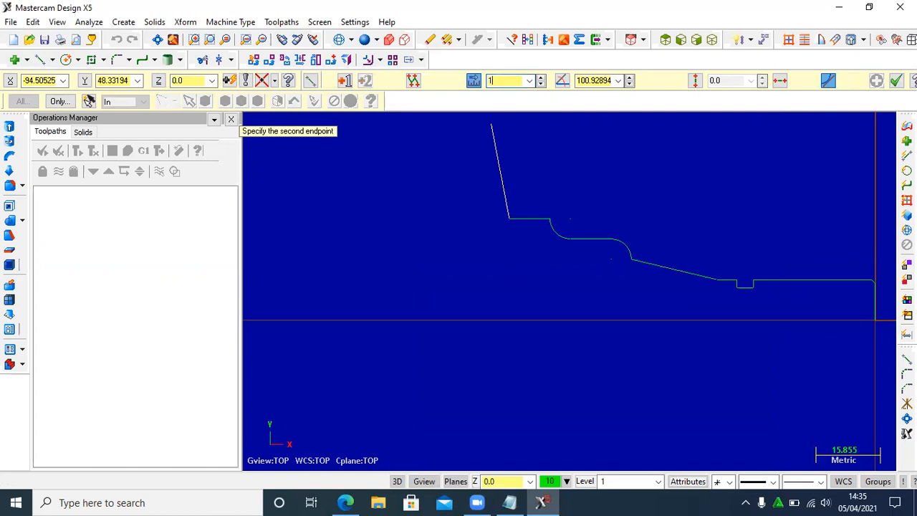
{"action": "type", "text": "0"}
{"action": "key", "text": "Tab"}
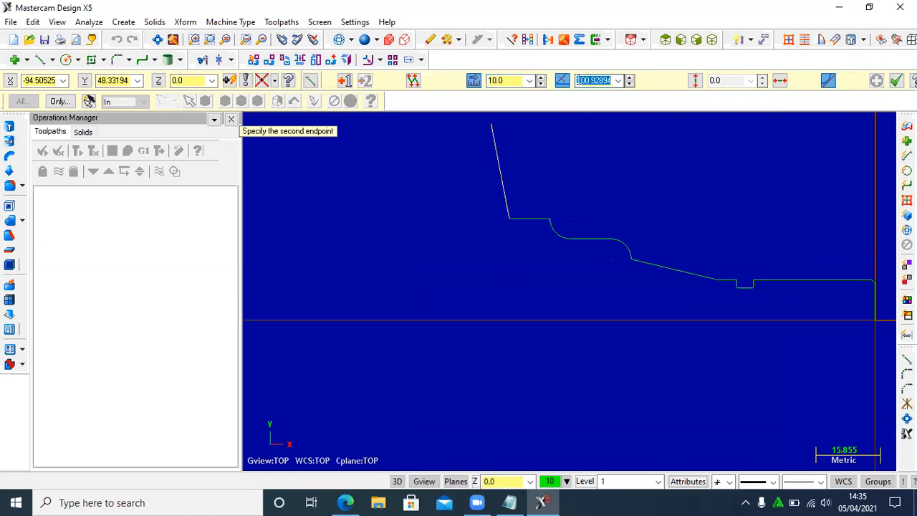
{"action": "type", "text": "27"}
{"action": "key", "text": "Return"}
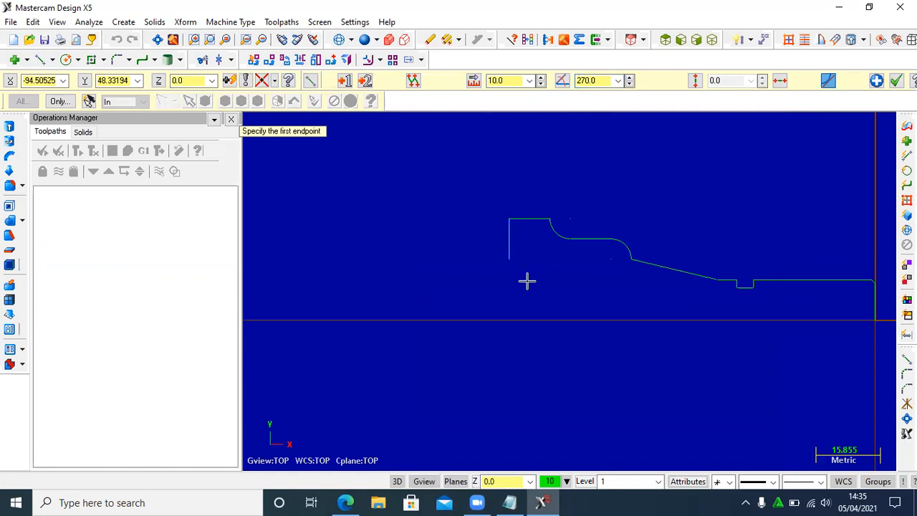
- Check the drawing and draw a 5 mm line at 180° from the lower end of the 10 mm vertical line as the groove floor
{"action": "left_click", "coordinate": [345, 501]}
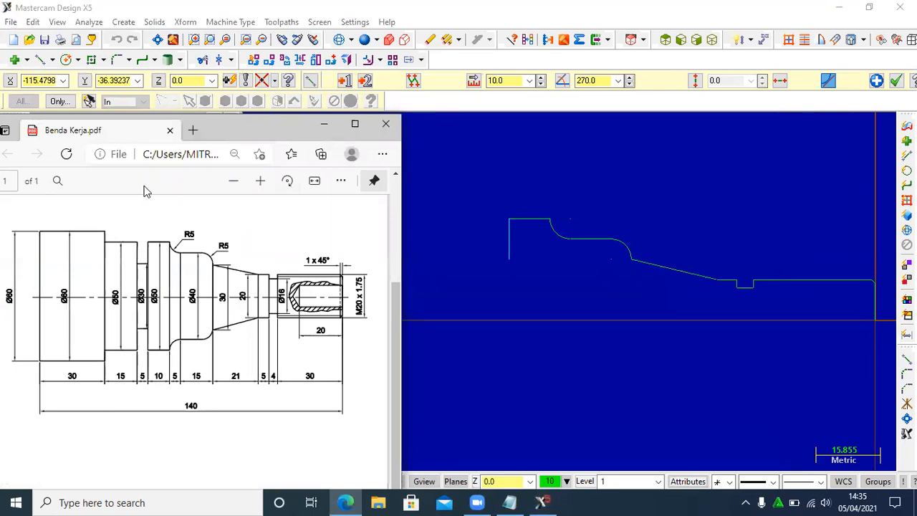
{"action": "left_click", "coordinate": [323, 124]}
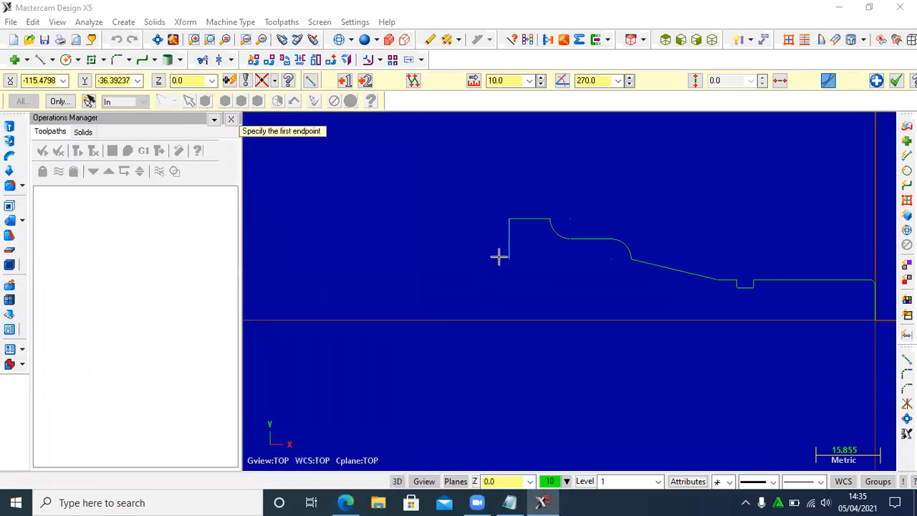
{"action": "left_click", "coordinate": [509, 258]}
{"action": "left_click", "coordinate": [502, 80]}
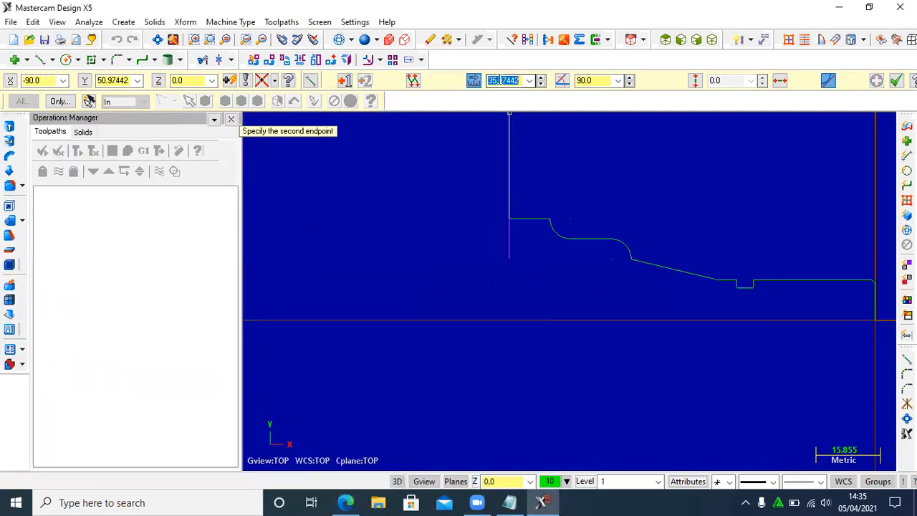
{"action": "type", "text": "5"}
{"action": "left_click", "coordinate": [584, 80]}
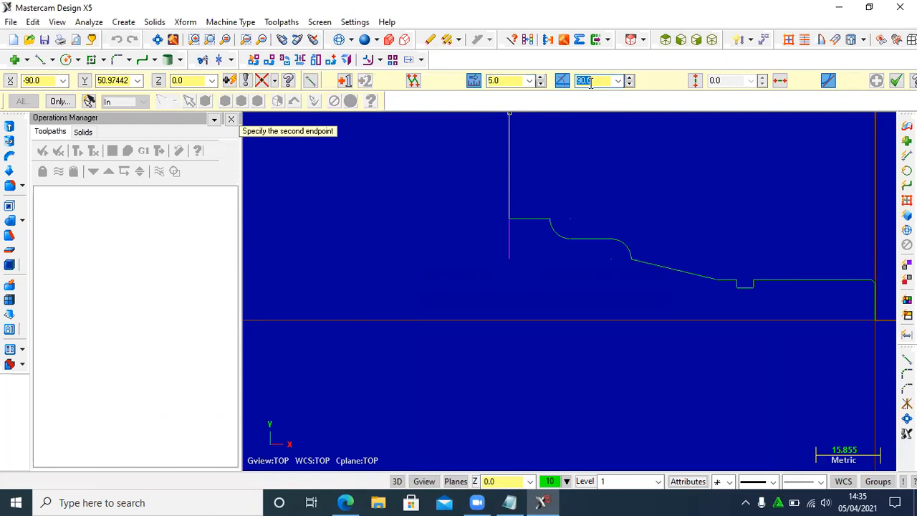
{"action": "type", "text": "180"}
{"action": "key", "text": "Return"}
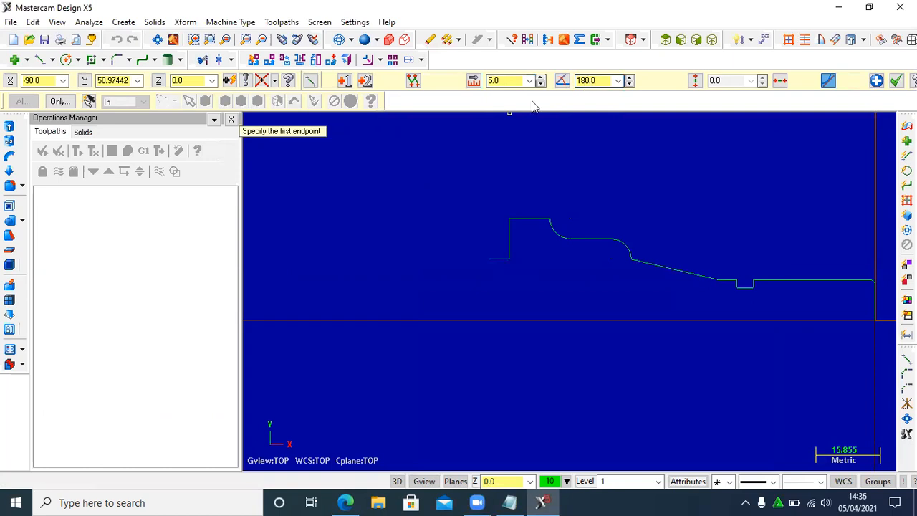
- Draw a 10 mm line at 90° from the free end of the groove floor to form its second wall
{"action": "left_click", "coordinate": [489, 258]}
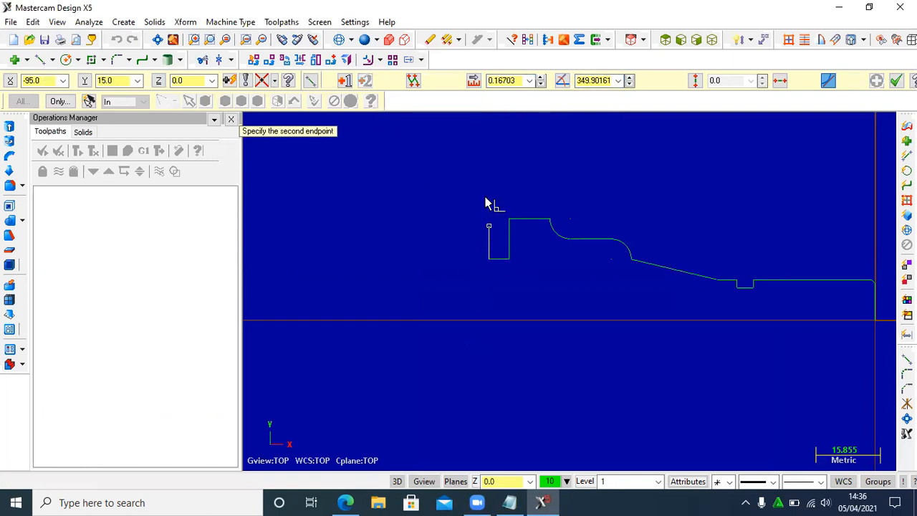
{"action": "left_click", "coordinate": [511, 81]}
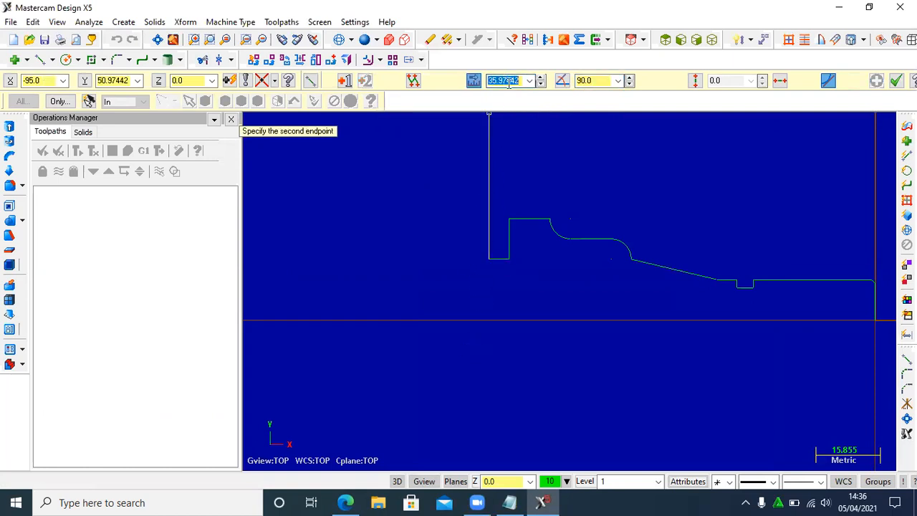
{"action": "type", "text": "10"}
{"action": "key", "text": "Tab"}
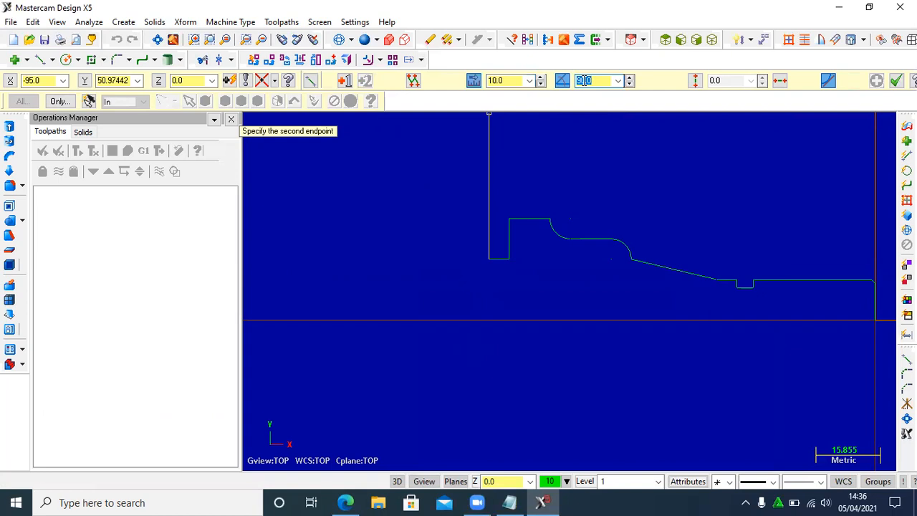
{"action": "type", "text": "90"}
{"action": "key", "text": "Return"}
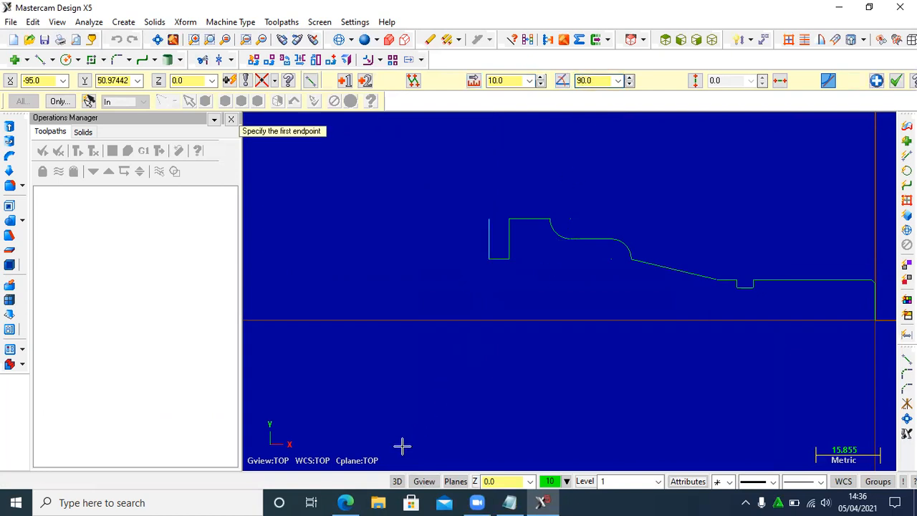
- Check the drawing and draw a 15 mm line at 180° from the upper end of the groove's second wall
{"action": "left_click", "coordinate": [345, 502]}
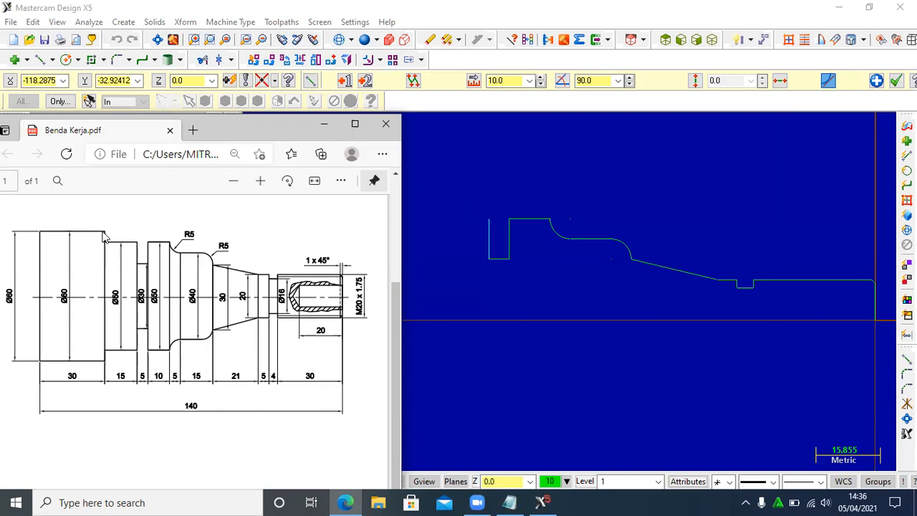
{"action": "left_click", "coordinate": [322, 128]}
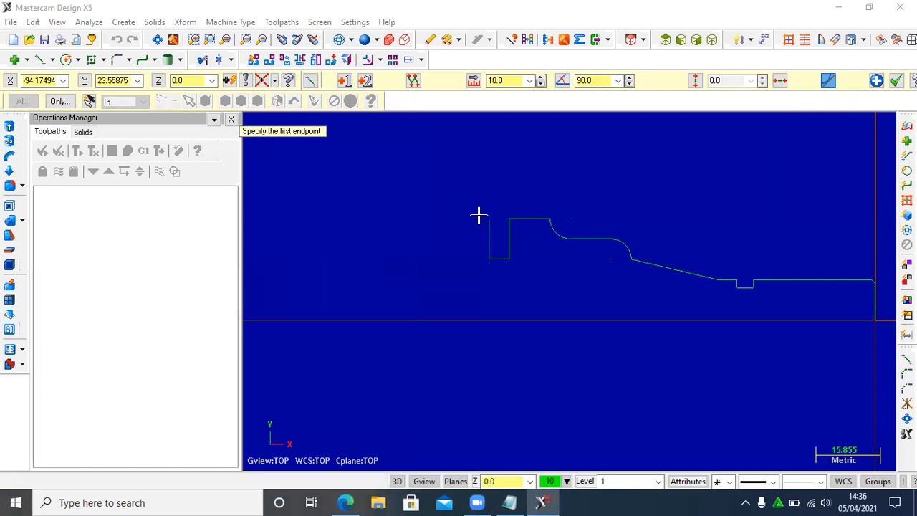
{"action": "left_click", "coordinate": [489, 217]}
{"action": "left_click", "coordinate": [498, 81]}
{"action": "type", "text": "15"}
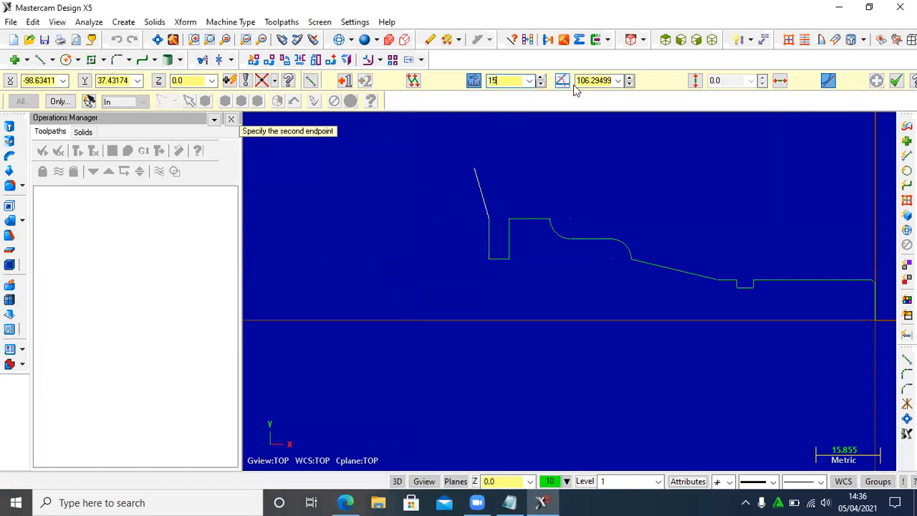
{"action": "left_click", "coordinate": [579, 82]}
{"action": "type", "text": "1"}
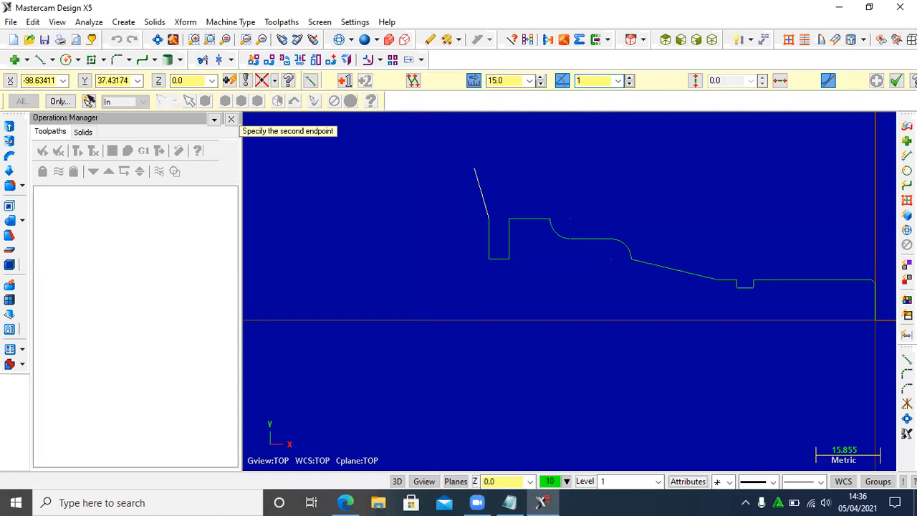
{"action": "type", "text": "80"}
{"action": "key", "text": "Return"}
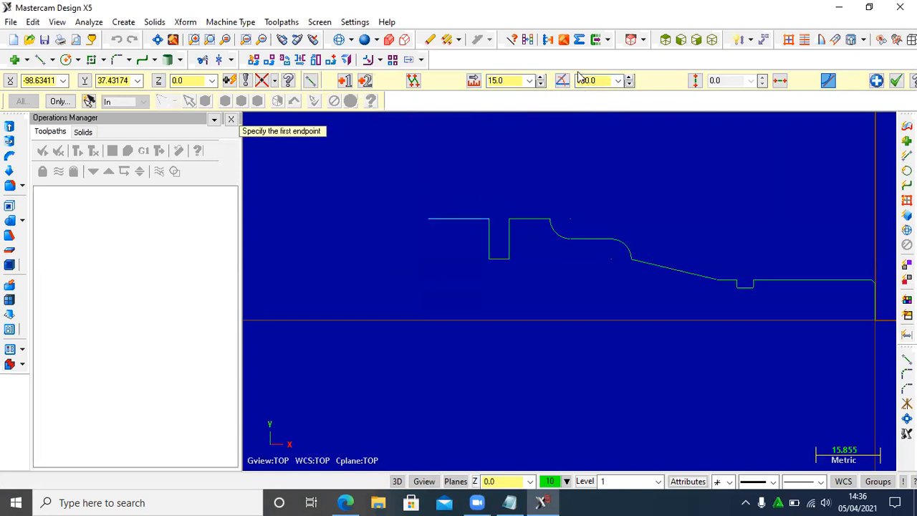
- Draw a 5 mm line at 90° from the free end of the 15 mm horizontal line
{"action": "left_click", "coordinate": [429, 218]}
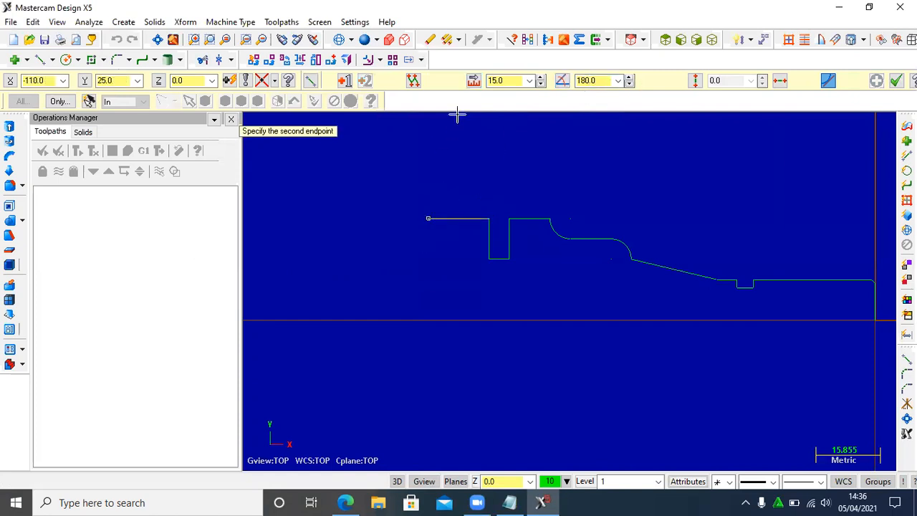
{"action": "type", "text": "5"}
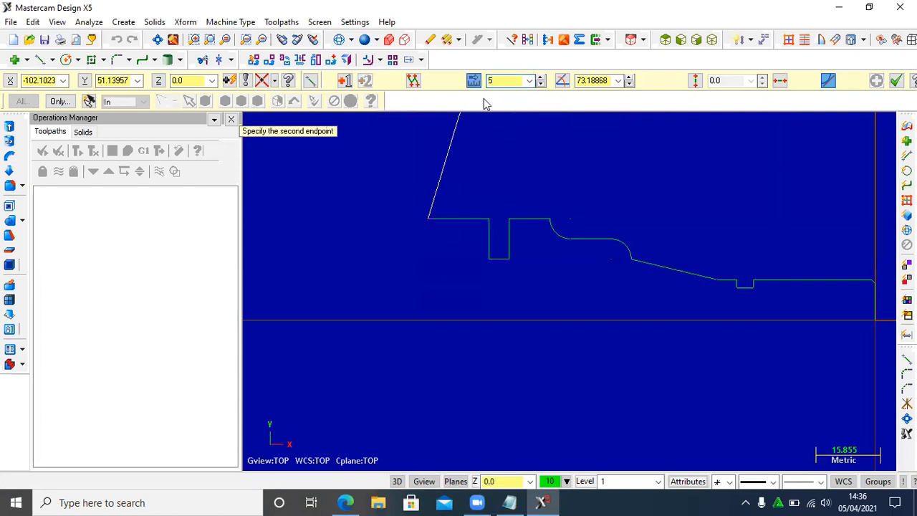
{"action": "key", "text": "Tab"}
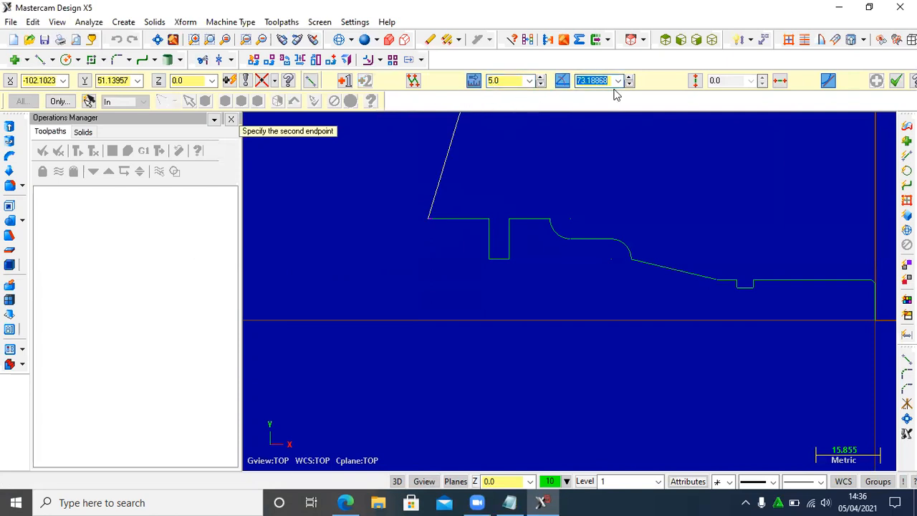
{"action": "type", "text": "90"}
{"action": "key", "text": "Return"}
- Check the drawing and draw a 30 mm line at 180° from the upper end of the 5 mm vertical line
{"action": "left_click", "coordinate": [344, 502]}
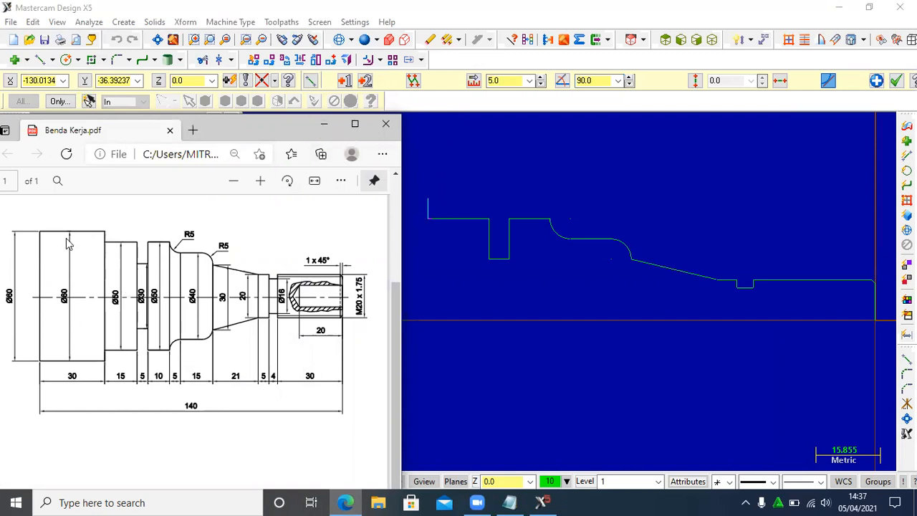
{"action": "left_click", "coordinate": [323, 129]}
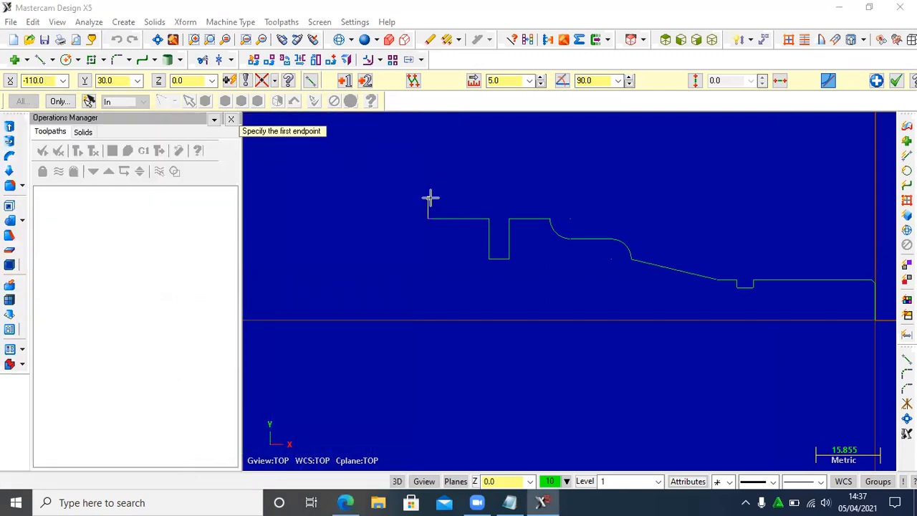
{"action": "left_click", "coordinate": [428, 198]}
{"action": "left_click", "coordinate": [499, 80]}
{"action": "type", "text": "30"}
{"action": "left_click", "coordinate": [590, 80]}
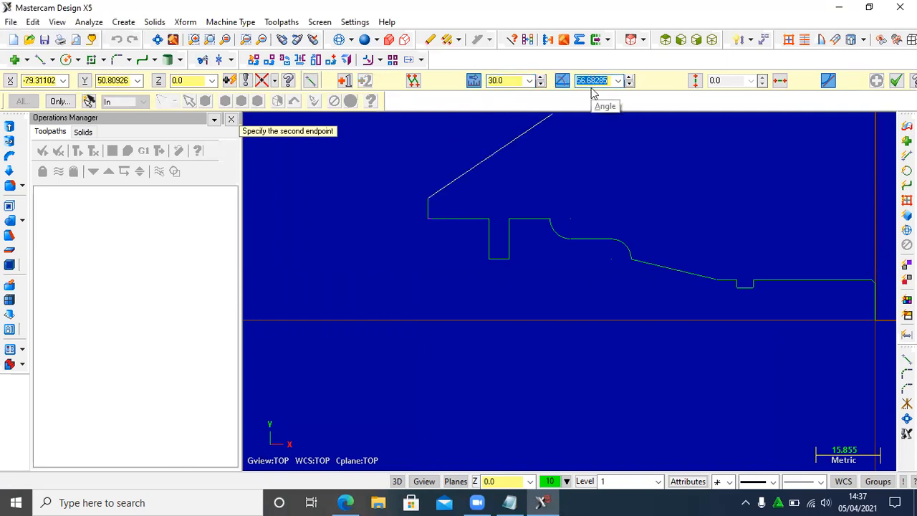
{"action": "type", "text": "180"}
{"action": "key", "text": "Return"}
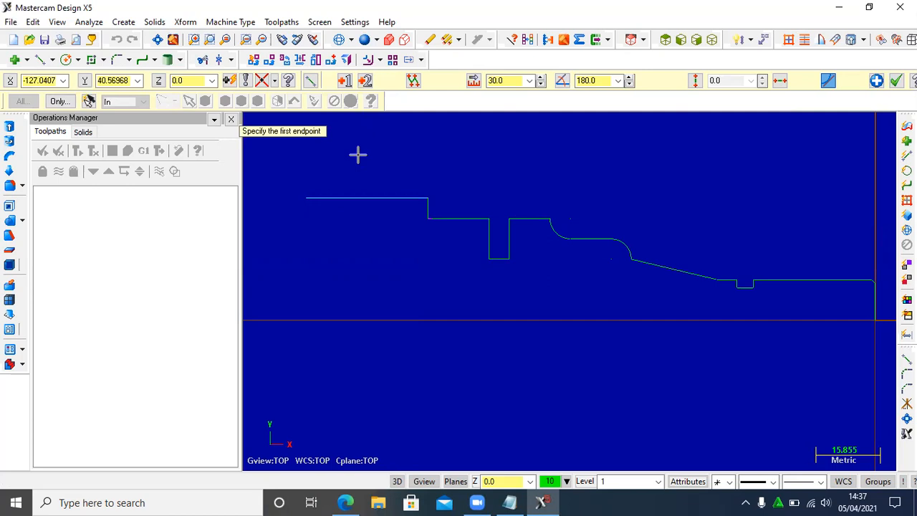
- Set the machine type to the default lathe
{"action": "left_click", "coordinate": [236, 26]}
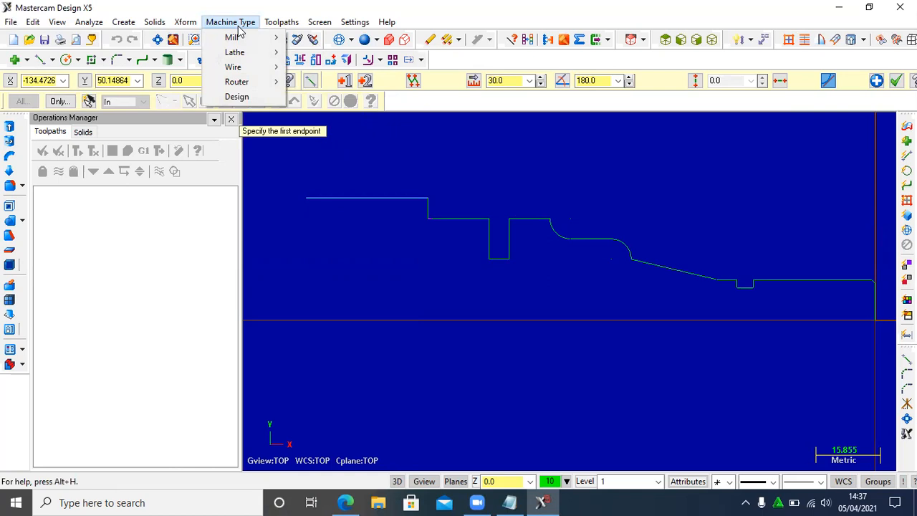
{"action": "mouse_move", "coordinate": [251, 53]}
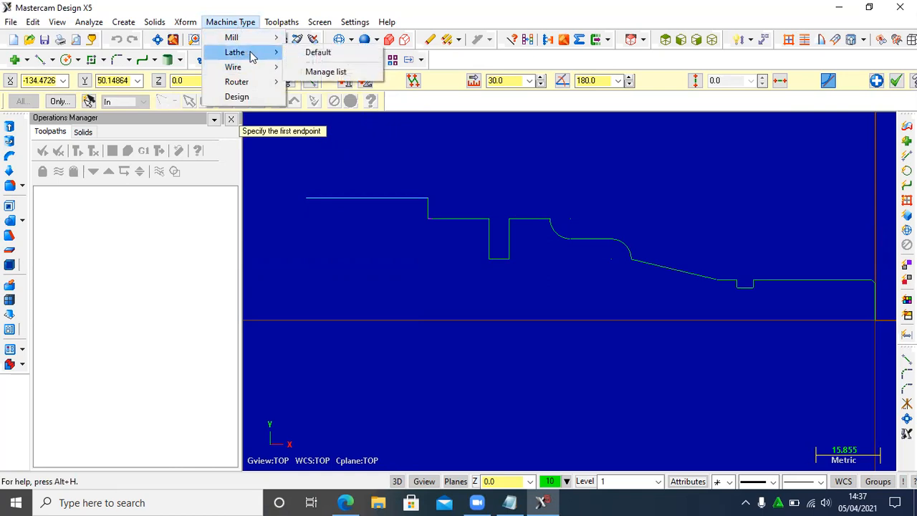
{"action": "left_click", "coordinate": [310, 58]}
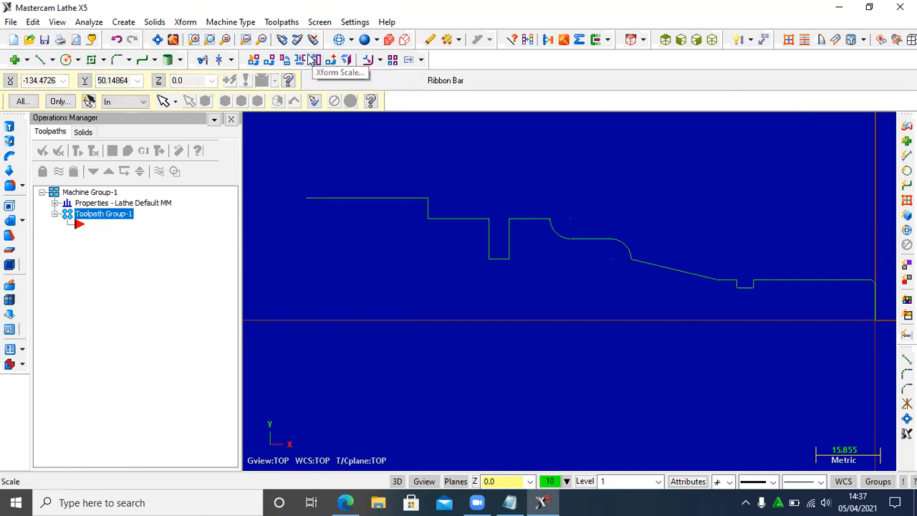
- Open the left spindle stock's properties from the stock setup and set its outer diameter to 60 mm
{"action": "left_click", "coordinate": [55, 203]}
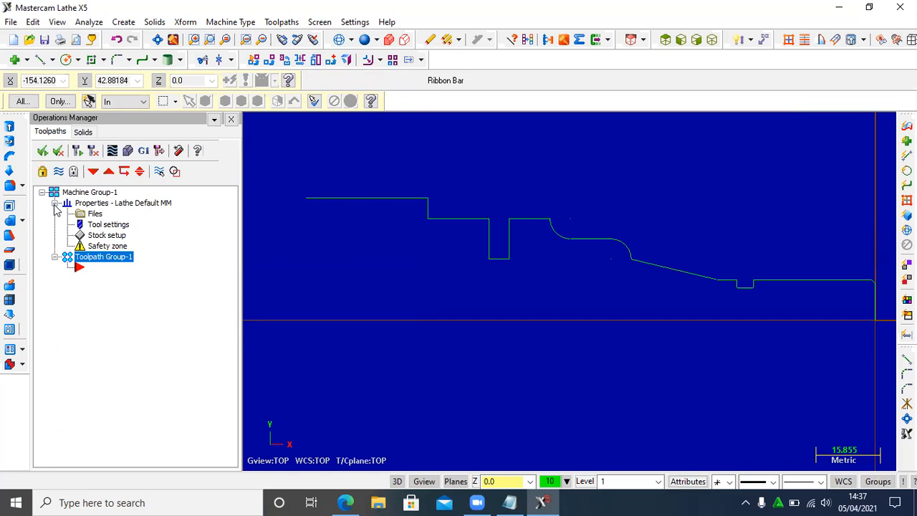
{"action": "left_click", "coordinate": [120, 235]}
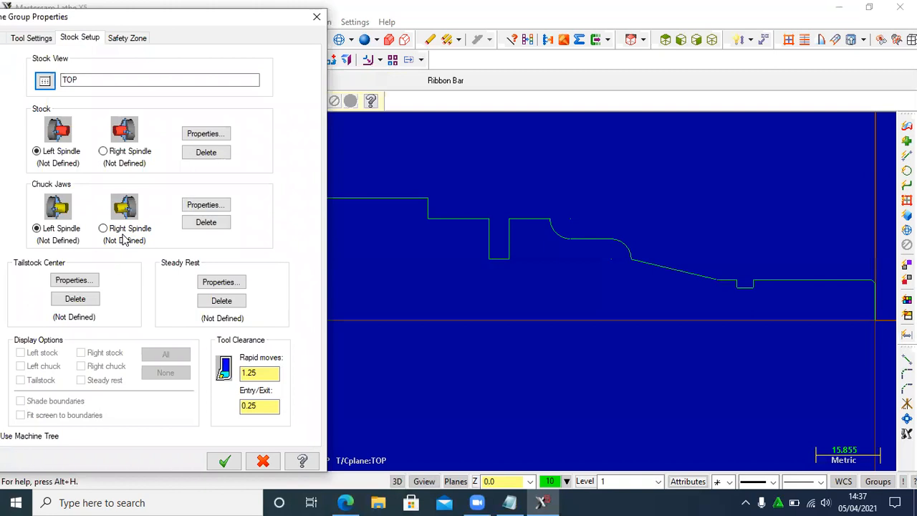
{"action": "left_click", "coordinate": [204, 135]}
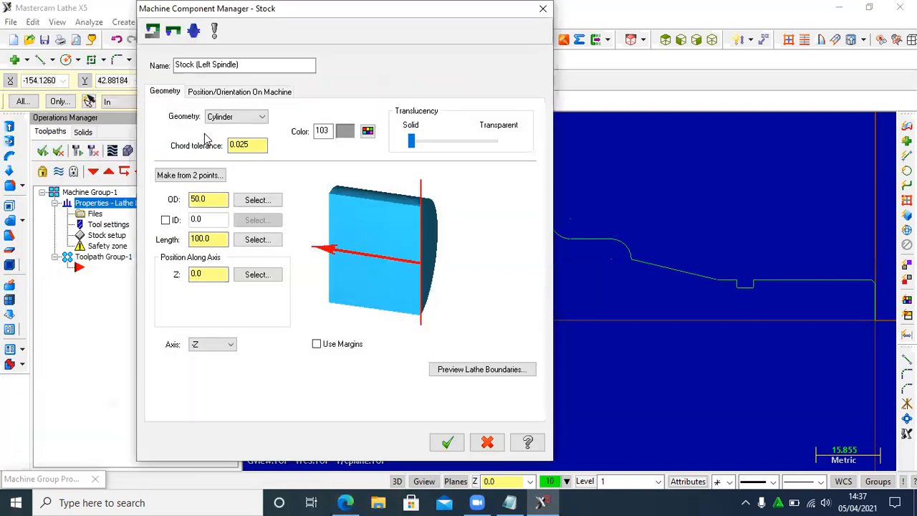
{"action": "left_click_drag", "start_coordinate": [221, 199], "coordinate": [166, 198]}
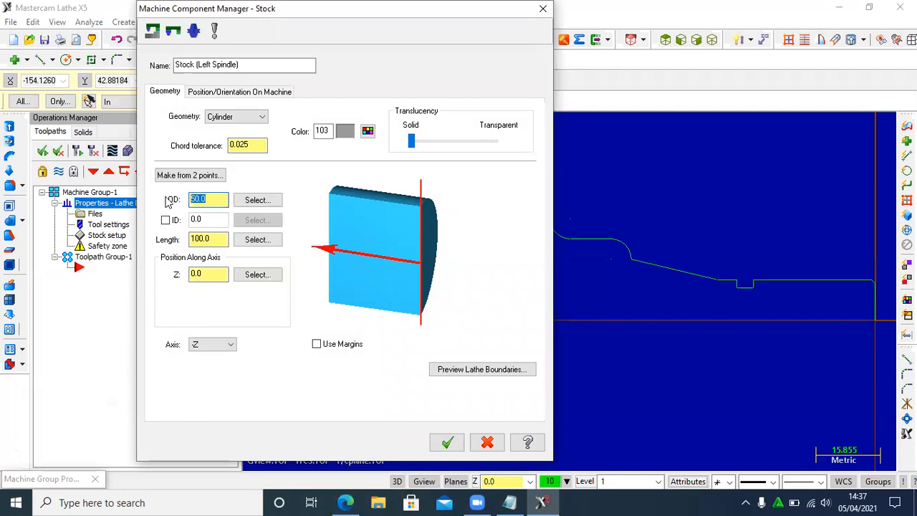
{"action": "type", "text": "60"}
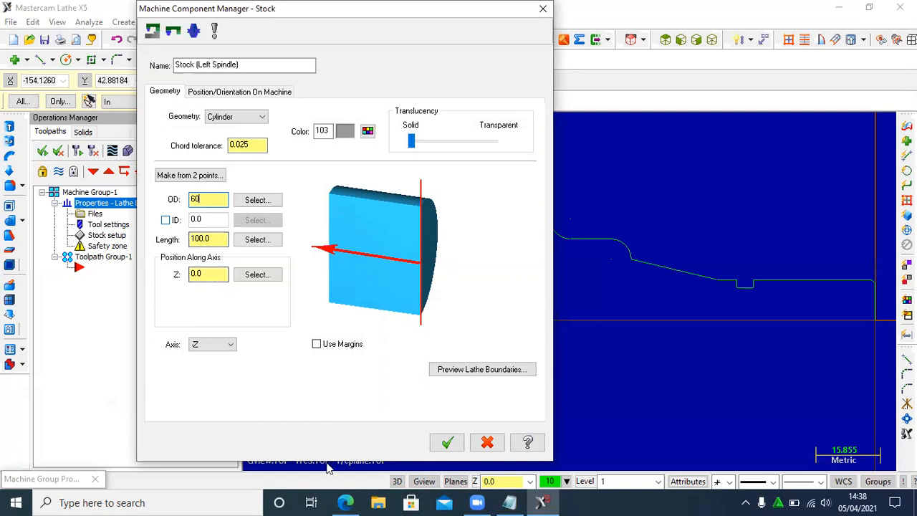
- Check the overall length in the drawing, then set the stock length to 140 mm and its Z position to 5
{"action": "left_click", "coordinate": [346, 502]}
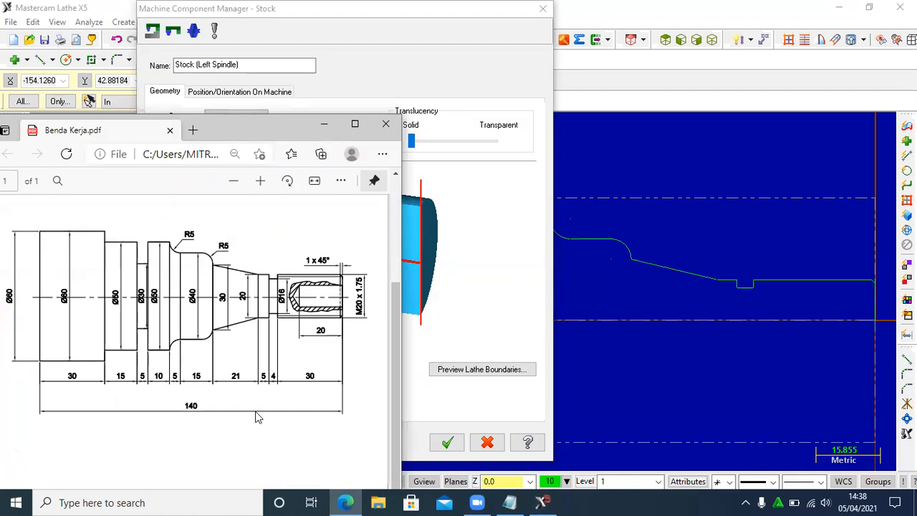
{"action": "left_click", "coordinate": [322, 131]}
{"action": "double_click", "coordinate": [215, 239]}
{"action": "type", "text": "140"}
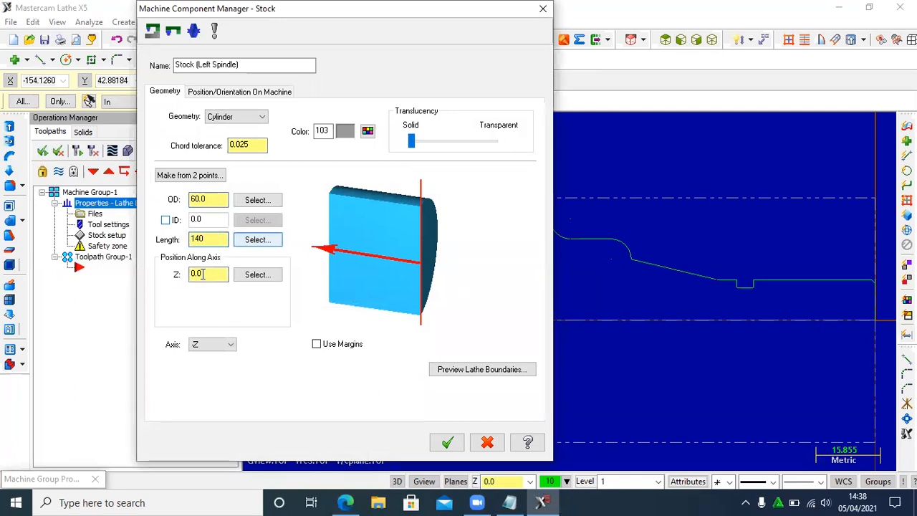
{"action": "left_click", "coordinate": [203, 274]}
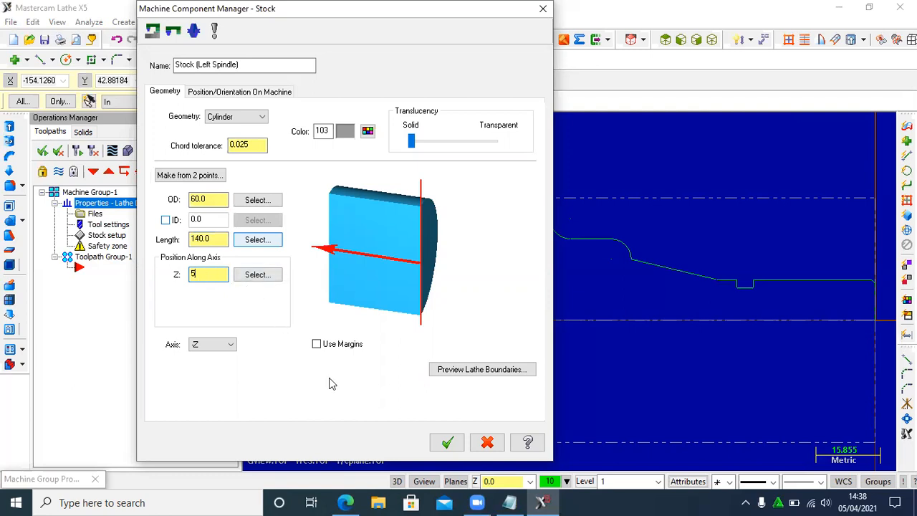
{"action": "left_click", "coordinate": [447, 442]}
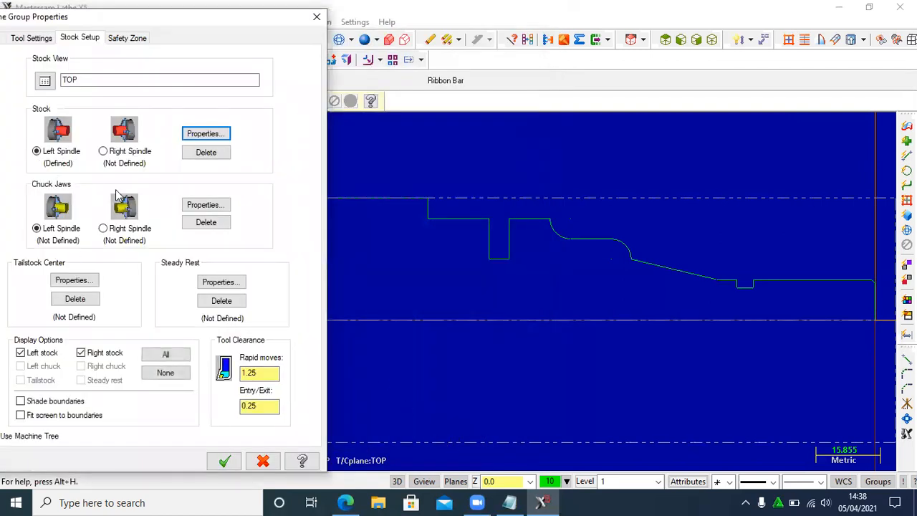
- Define the left spindle chuck jaws with a position diameter of 60 and Z of -130, and accept the stock setup
{"action": "left_click", "coordinate": [194, 212]}
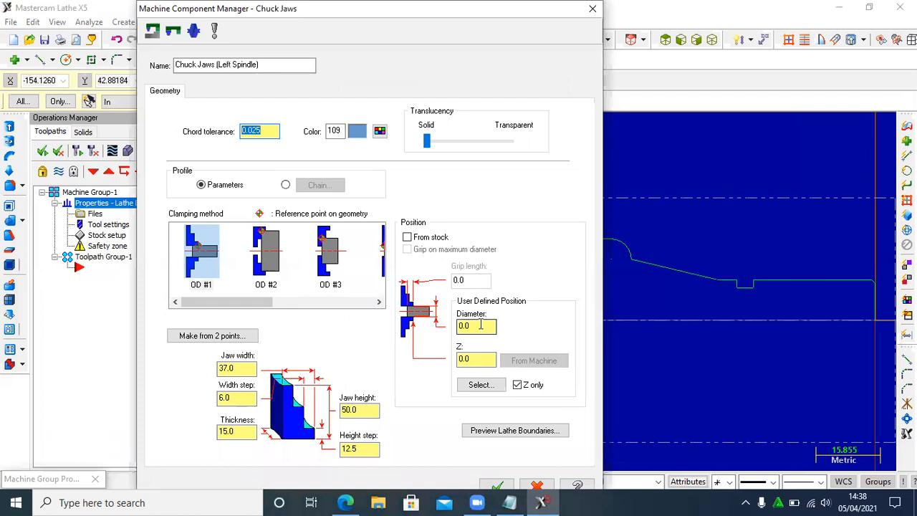
{"action": "left_click", "coordinate": [480, 325]}
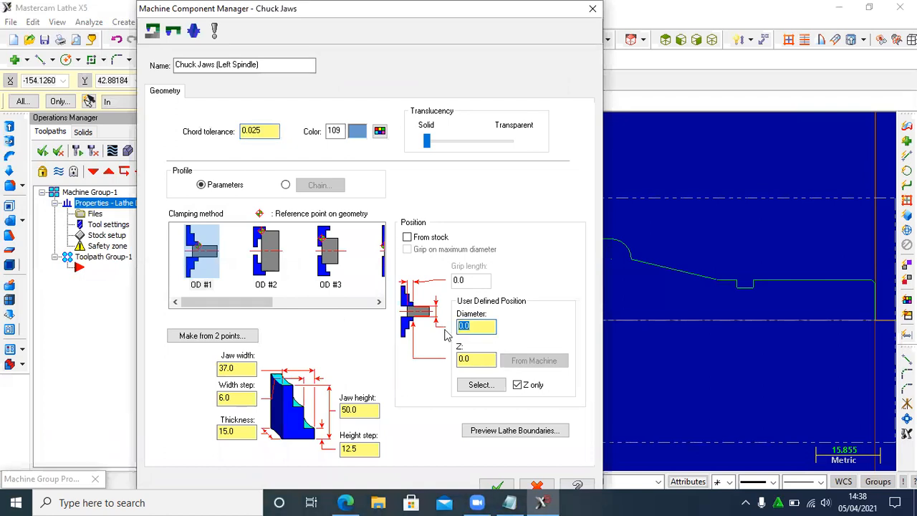
{"action": "type", "text": "60"}
{"action": "left_click", "coordinate": [472, 361]}
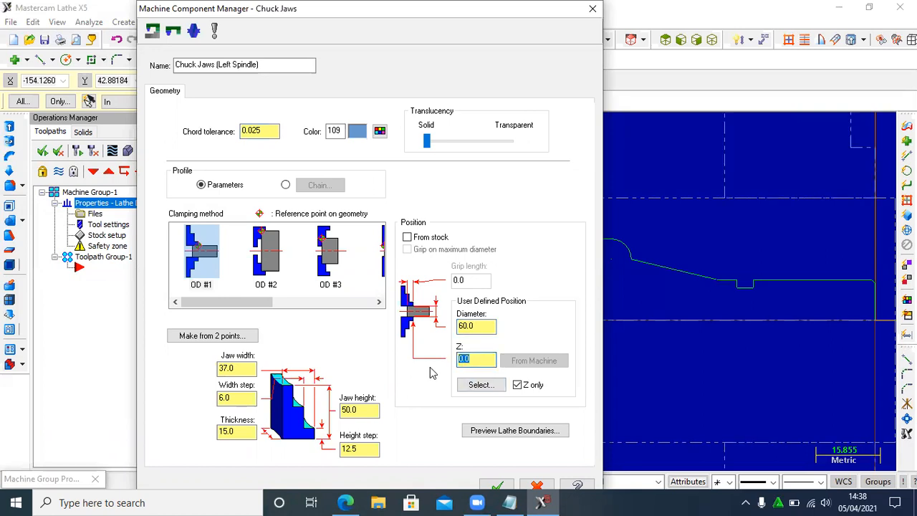
{"action": "type", "text": "-130"}
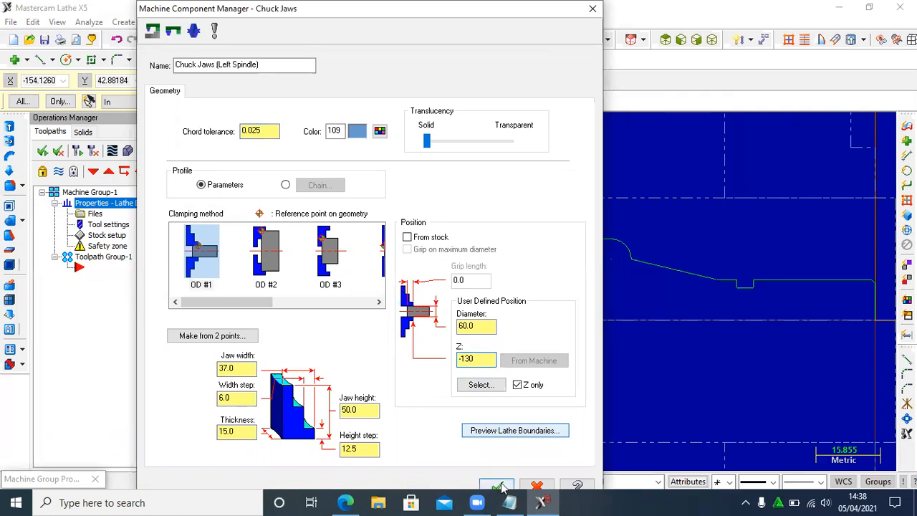
{"action": "left_click", "coordinate": [498, 487]}
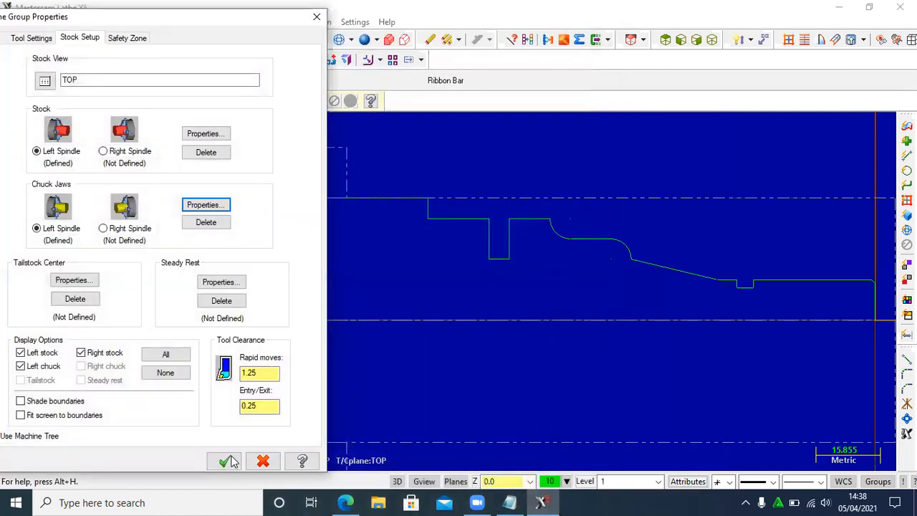
{"action": "left_click", "coordinate": [226, 461]}
{"action": "scroll", "coordinate": [376, 244], "scroll_direction": "down", "scroll_amount": 1}
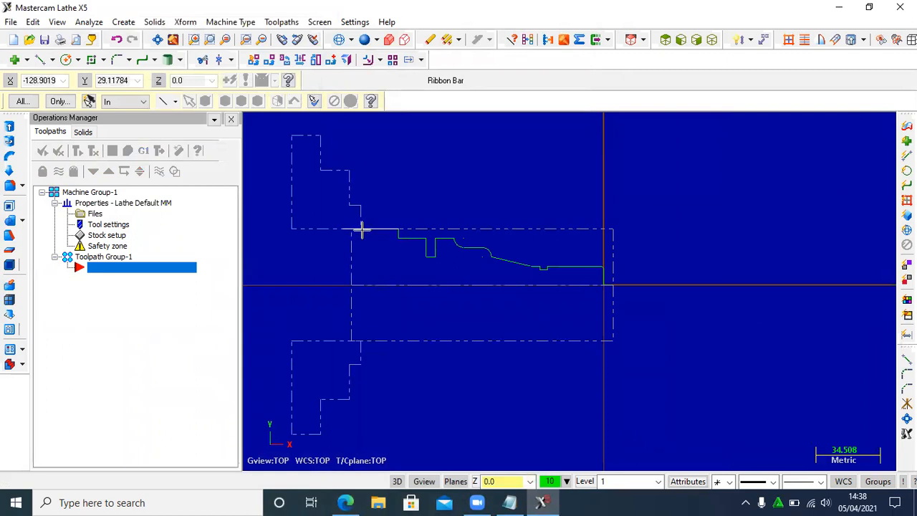
{"action": "scroll", "coordinate": [352, 228], "scroll_direction": "up", "scroll_amount": 2}
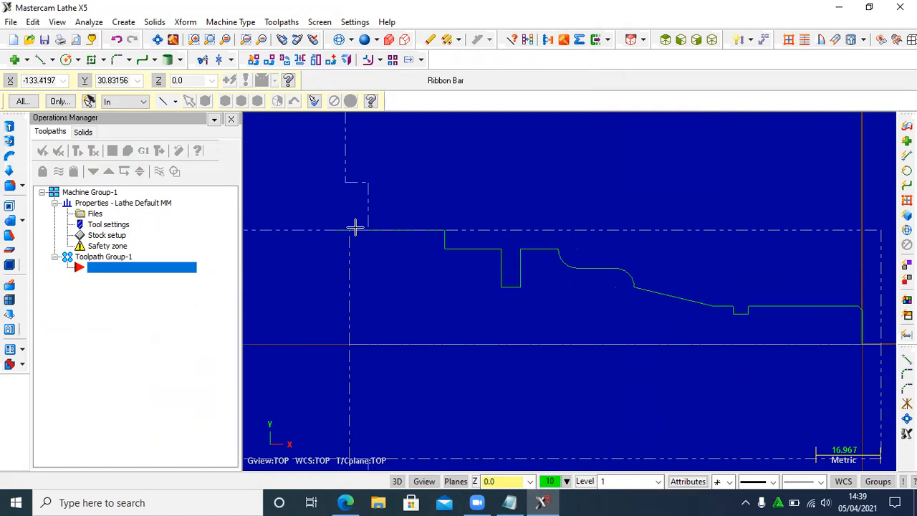
- Create a Face toolpath with the NC name T and choose the T3131 R0.8 Rough Face Right 80 deg. tool
{"action": "left_click", "coordinate": [281, 22]}
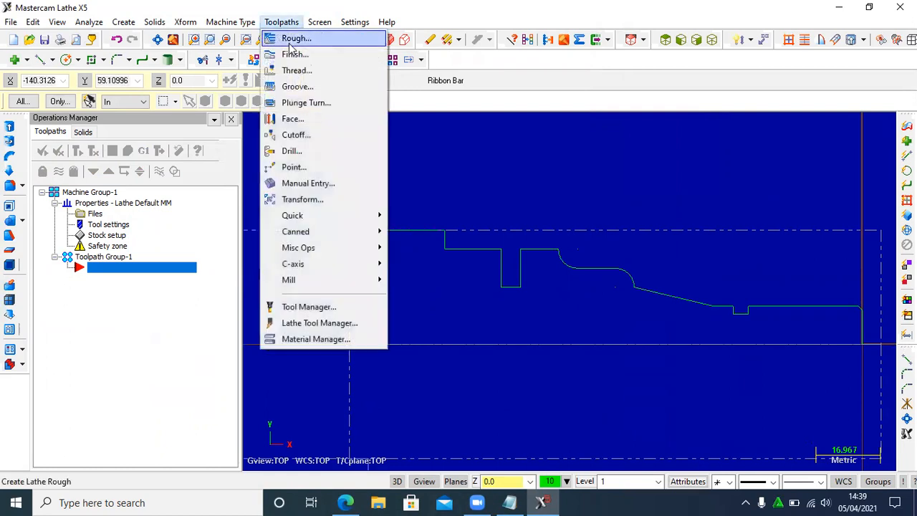
{"action": "left_click", "coordinate": [295, 119]}
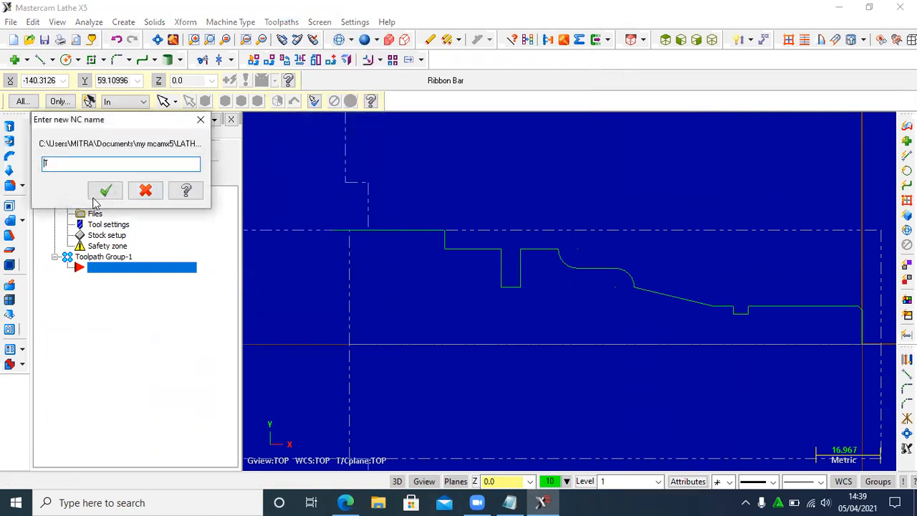
{"action": "left_click", "coordinate": [105, 189]}
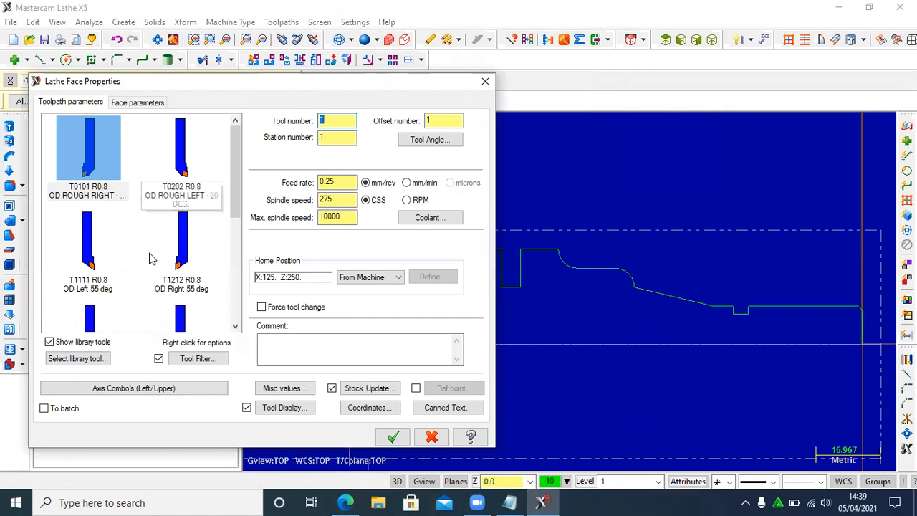
{"action": "left_click_drag", "start_coordinate": [235, 191], "coordinate": [243, 262]}
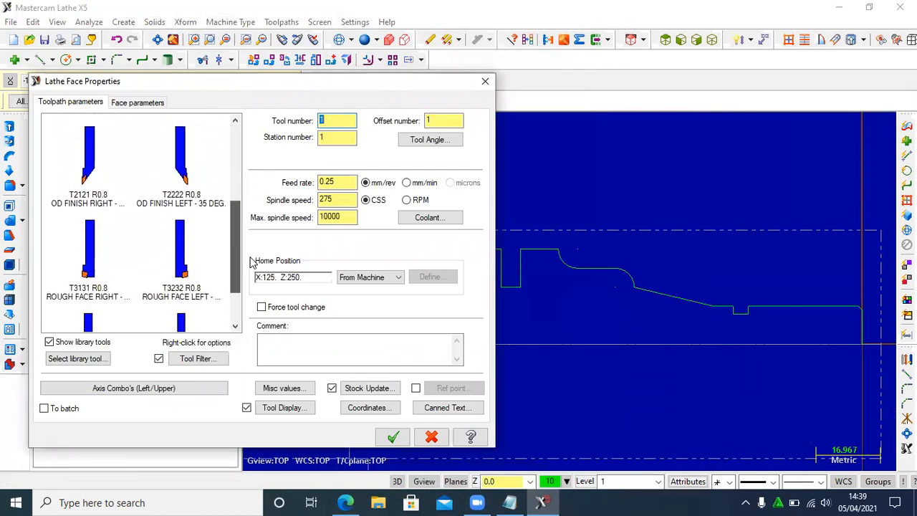
{"action": "left_click", "coordinate": [87, 273]}
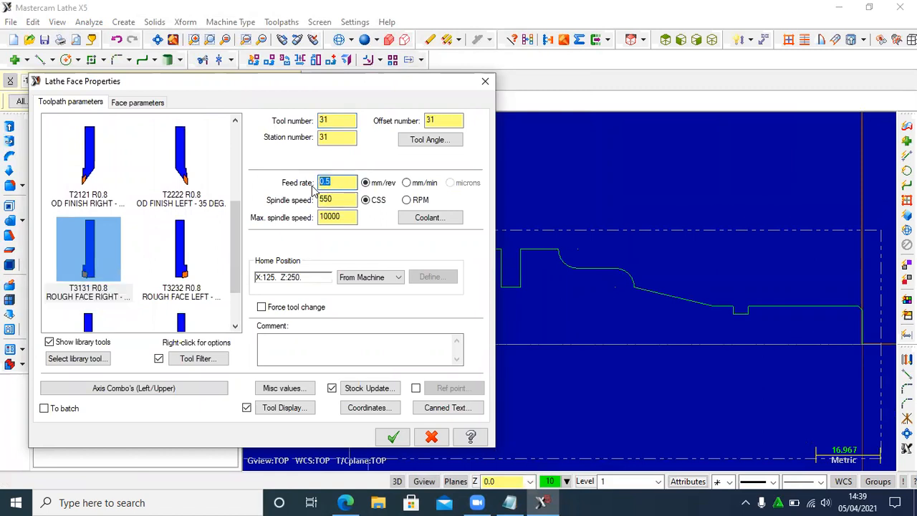
- Set the facing feed rate to 20 mm/rev and the spindle speed to 275 CSS, and generate the face toolpath
{"action": "type", "text": "20"}
{"action": "key", "text": "Tab"}
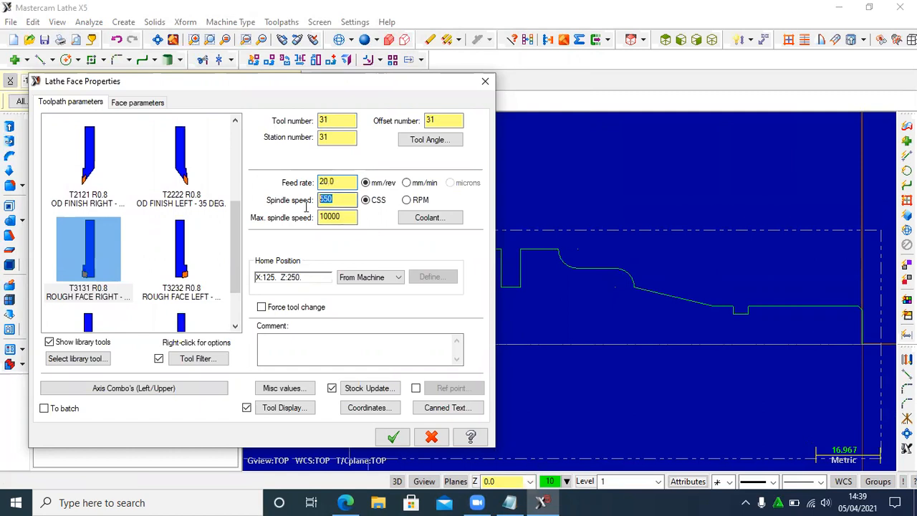
{"action": "type", "text": "275"}
{"action": "left_click", "coordinate": [143, 102]}
{"action": "left_click", "coordinate": [80, 102]}
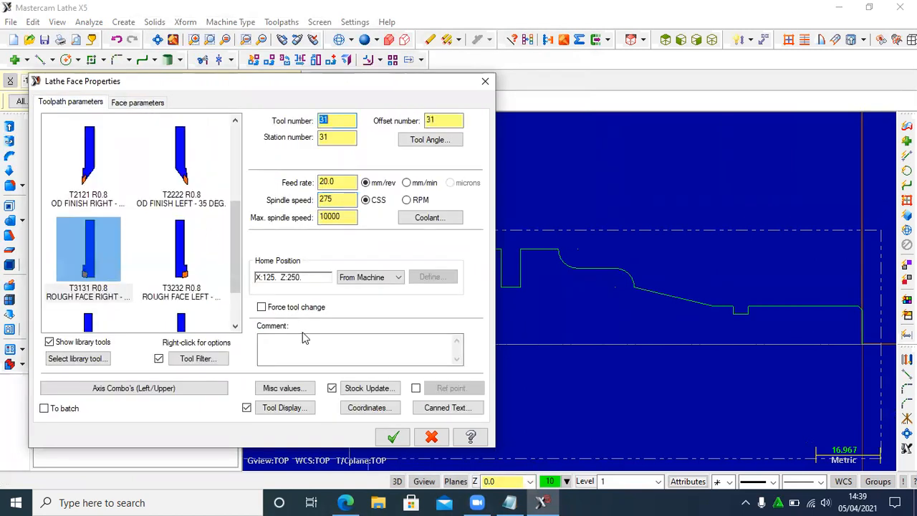
{"action": "left_click", "coordinate": [392, 437]}
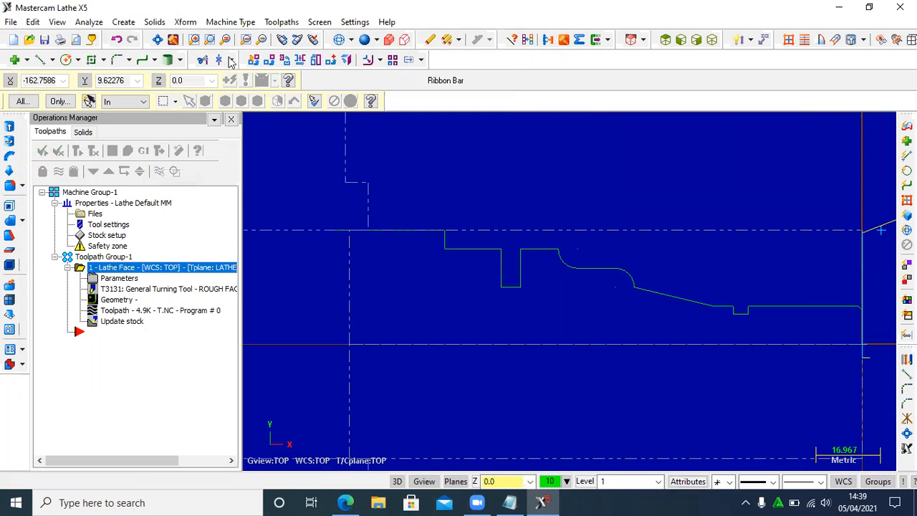
- Create a Rough toolpath and chain the shaft profile from the front-end chamfer up to the top of the largest-diameter shoulder
{"action": "left_click", "coordinate": [281, 22]}
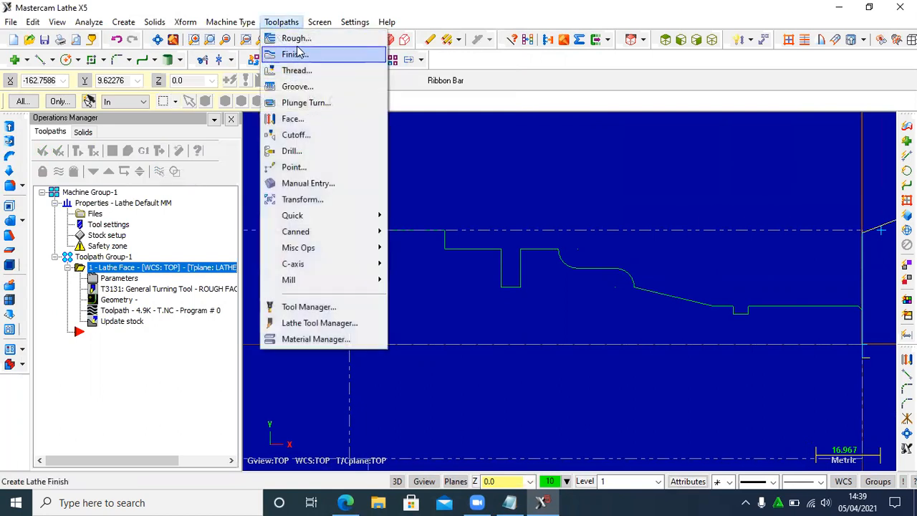
{"action": "left_click", "coordinate": [296, 38]}
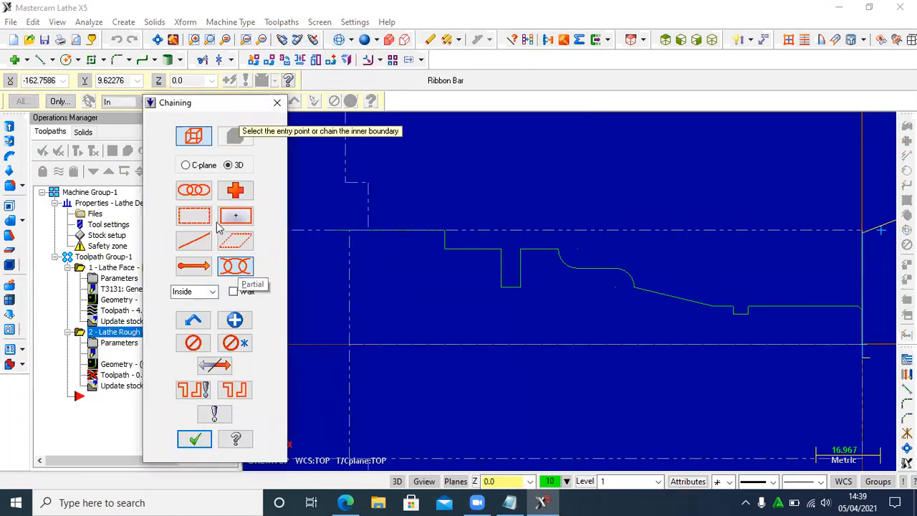
{"action": "left_click", "coordinate": [195, 193]}
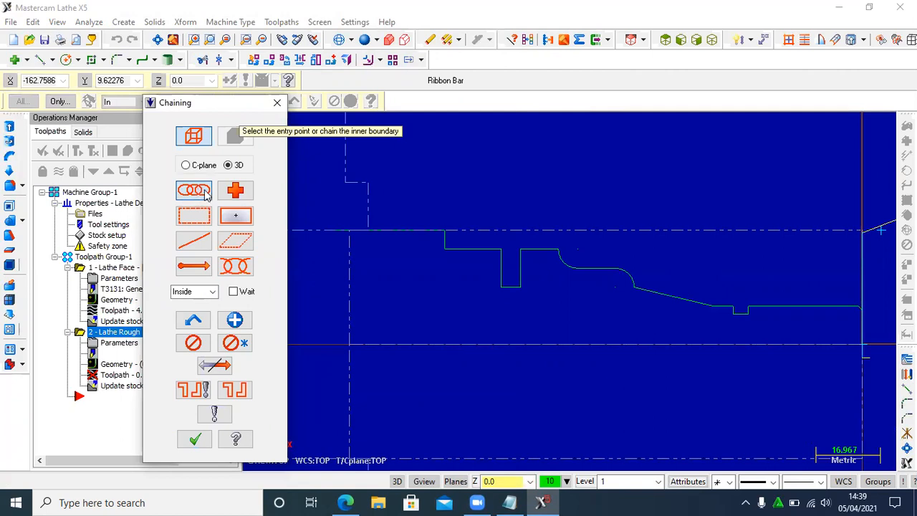
{"action": "left_click", "coordinate": [860, 303]}
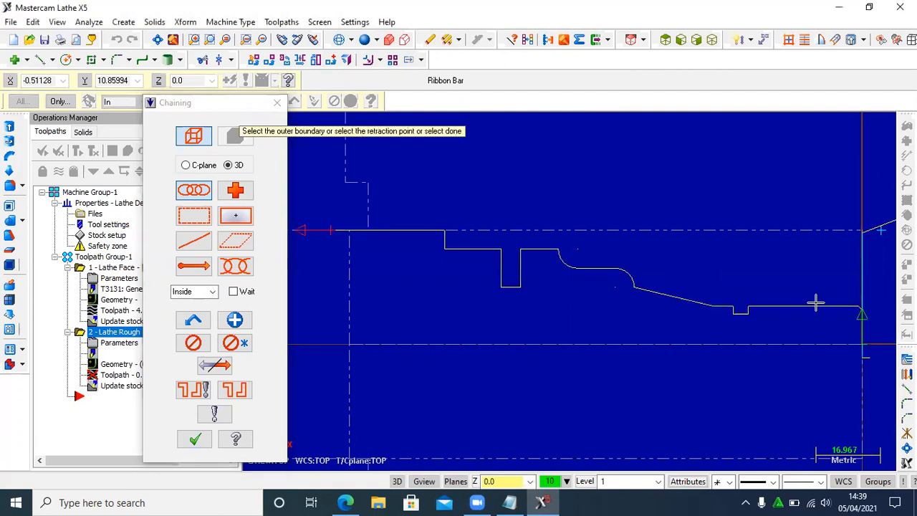
{"action": "left_click", "coordinate": [446, 232]}
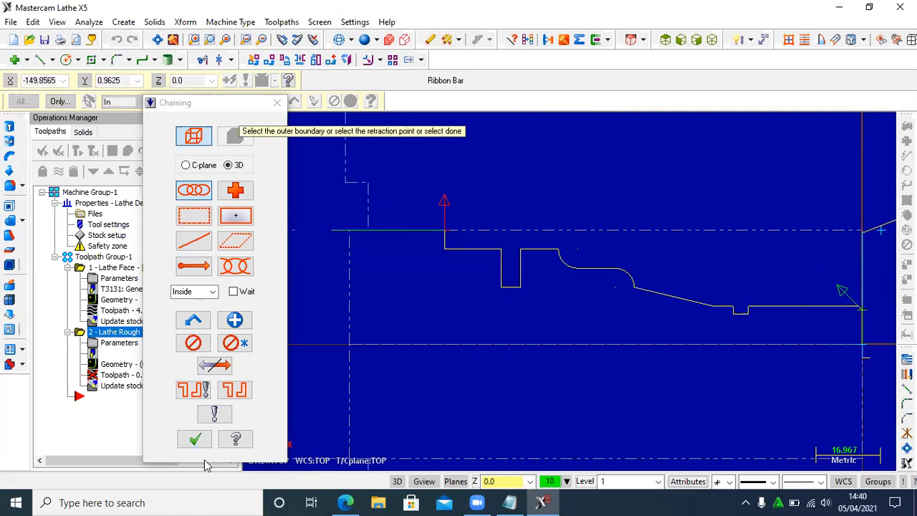
{"action": "left_click", "coordinate": [195, 437]}
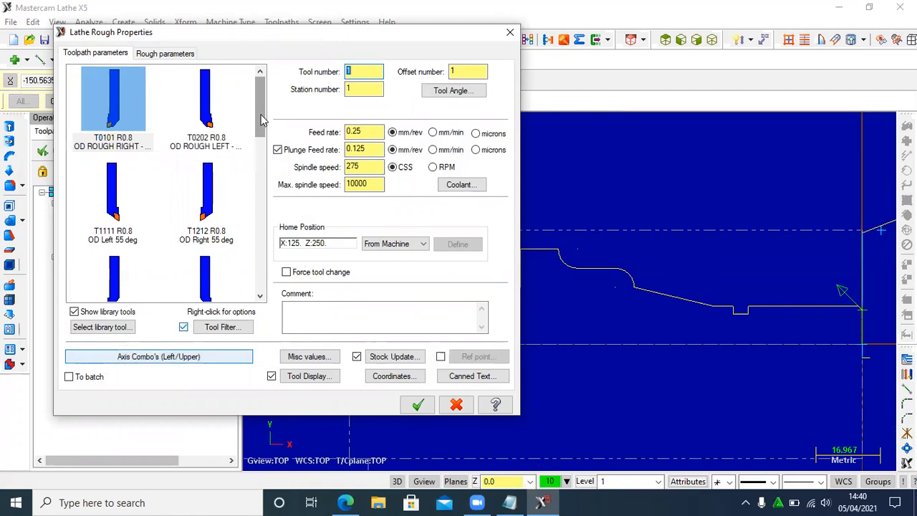
- Choose the T0101 R0.8 OD Rough Right tool and set the feed and plunge feed rates to 50
{"action": "mouse_move", "coordinate": [264, 119]}
{"action": "left_mouse_down"}
{"action": "mouse_move", "coordinate": [271, 127]}
{"action": "mouse_move", "coordinate": [286, 111]}
{"action": "mouse_move", "coordinate": [286, 150]}
{"action": "mouse_move", "coordinate": [310, 172]}
{"action": "mouse_move", "coordinate": [310, 108]}
{"action": "mouse_move", "coordinate": [266, 117]}
{"action": "mouse_move", "coordinate": [271, 127]}
{"action": "left_mouse_up"}
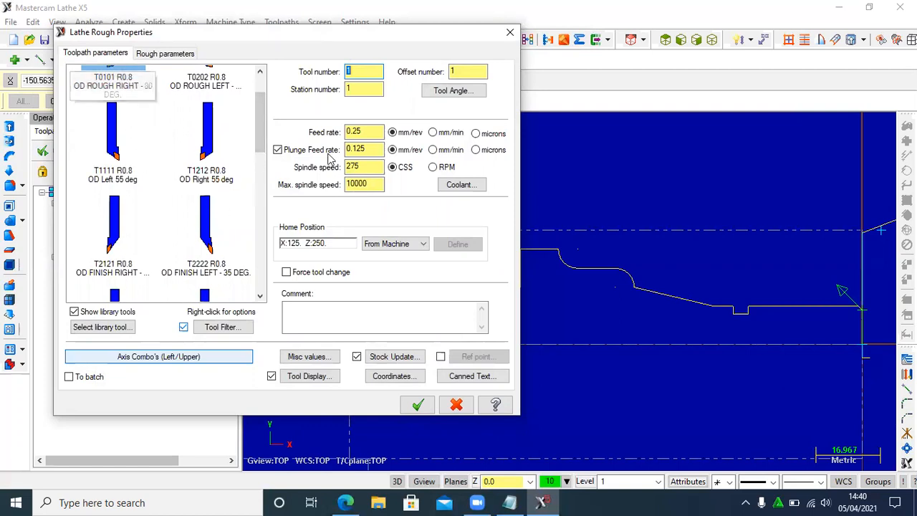
{"action": "left_click_drag", "start_coordinate": [260, 123], "coordinate": [266, 106]}
{"action": "left_click", "coordinate": [120, 102]}
{"action": "left_click", "coordinate": [351, 133]}
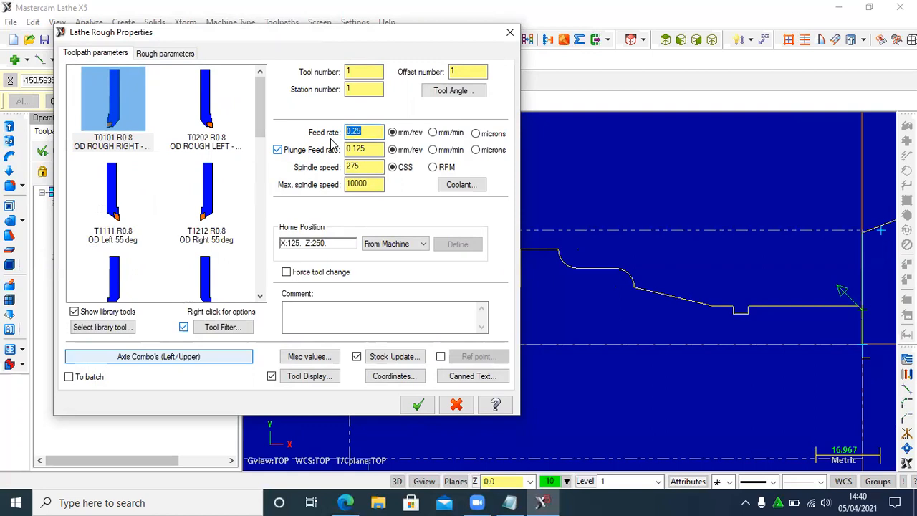
{"action": "type", "text": "50"}
{"action": "key", "text": "Tab"}
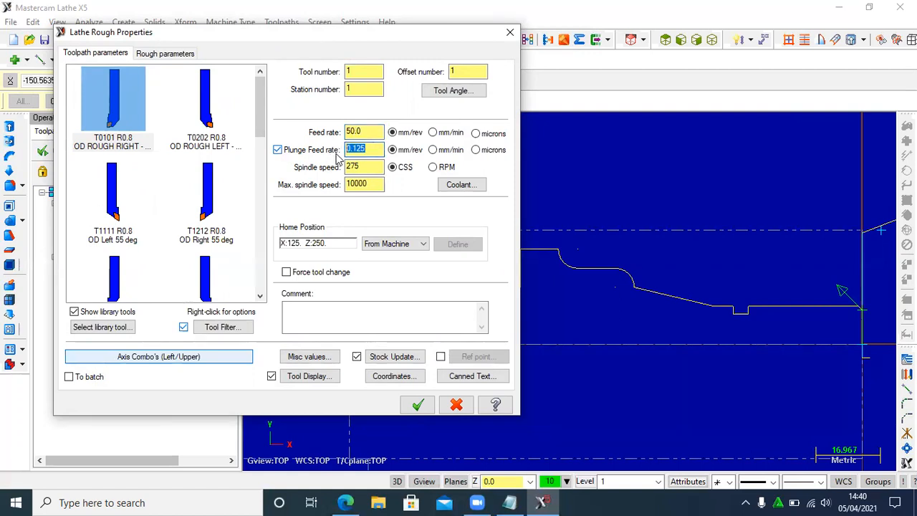
{"action": "type", "text": "50"}
{"action": "key", "text": "Tab"}
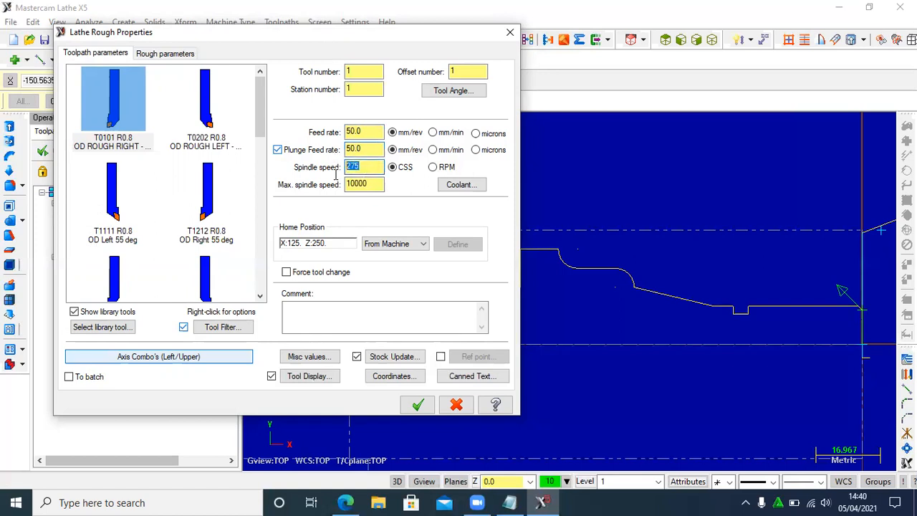
- Set the roughing spindle speed to 500 RPM and switch the feed rates to mm/min
{"action": "type", "text": "500"}
{"action": "left_click", "coordinate": [432, 133]}
{"action": "left_click", "coordinate": [433, 167]}
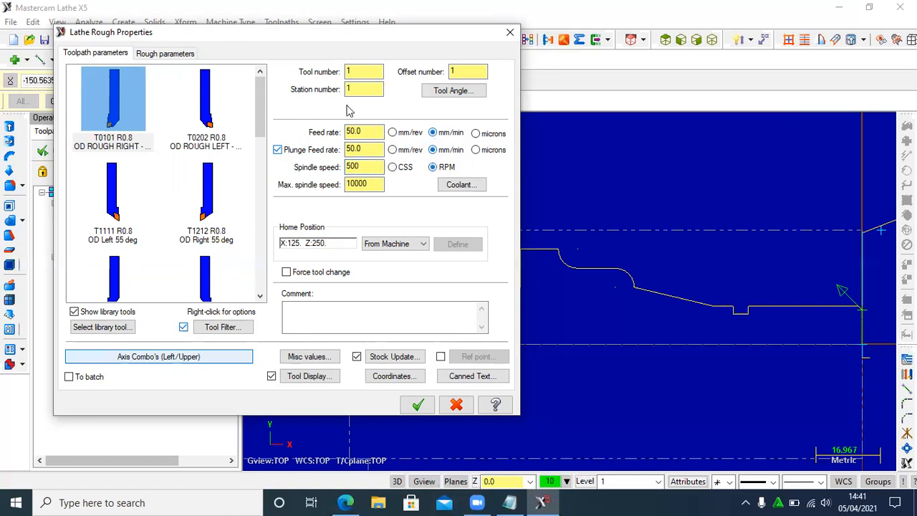
- Set the roughing depth of cut to 1.0 and generate the rough toolpath
{"action": "left_click", "coordinate": [166, 54]}
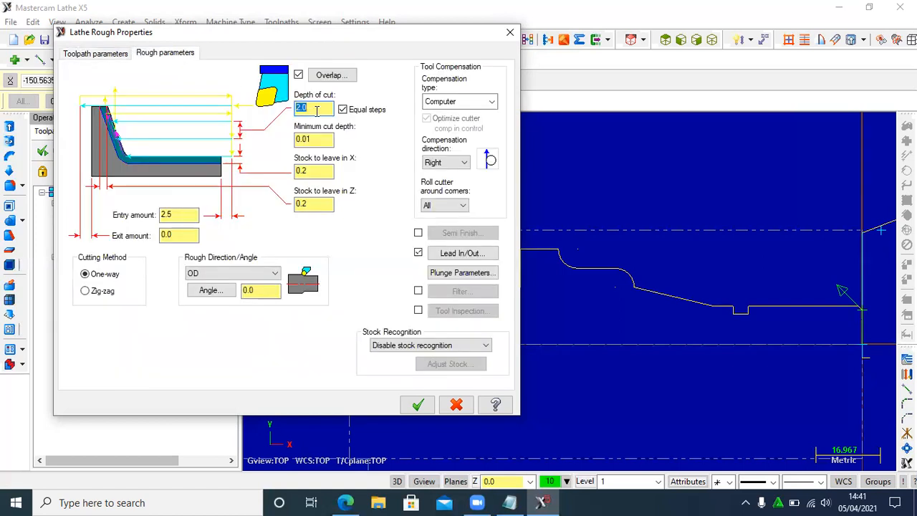
{"action": "left_click", "coordinate": [297, 107]}
{"action": "type", "text": "1.0"}
{"action": "left_click", "coordinate": [417, 405]}
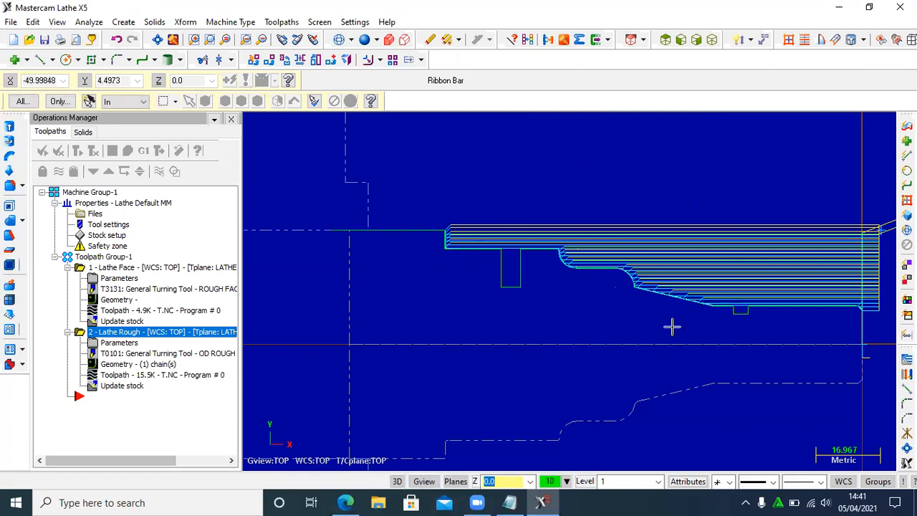
- Create a Finish toolpath and chain the same contour from the front-end chamfer to the top of the largest-diameter shoulder
{"action": "key", "text": "Down"}
{"action": "key", "text": "Down"}
{"action": "key", "text": "Down"}
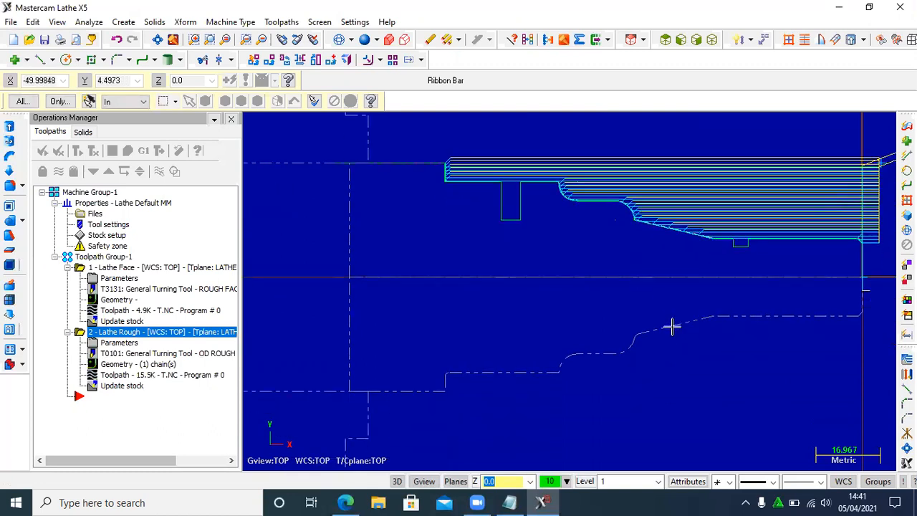
{"action": "key", "text": "Up"}
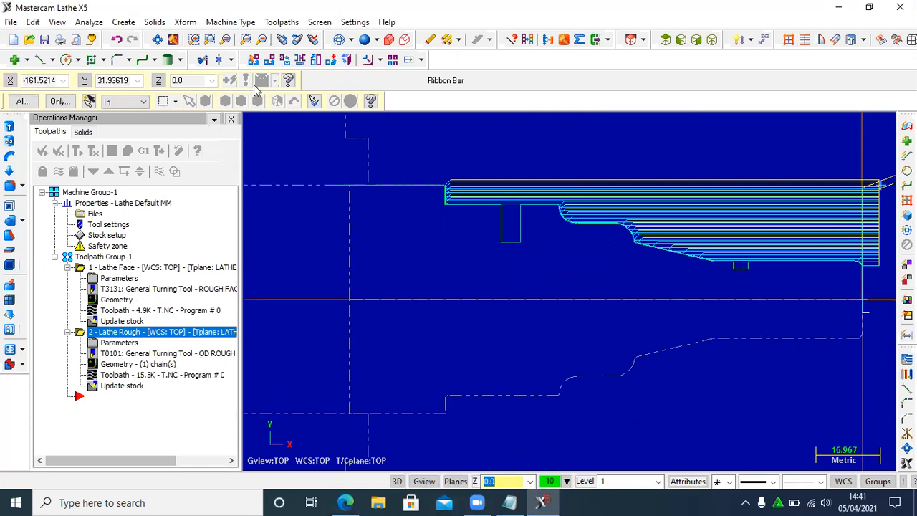
{"action": "left_click", "coordinate": [282, 21]}
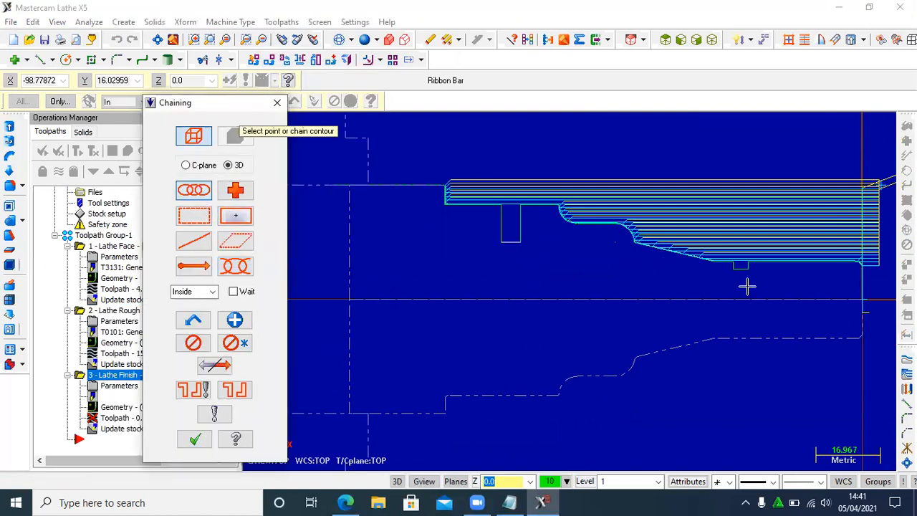
{"action": "left_click", "coordinate": [852, 262]}
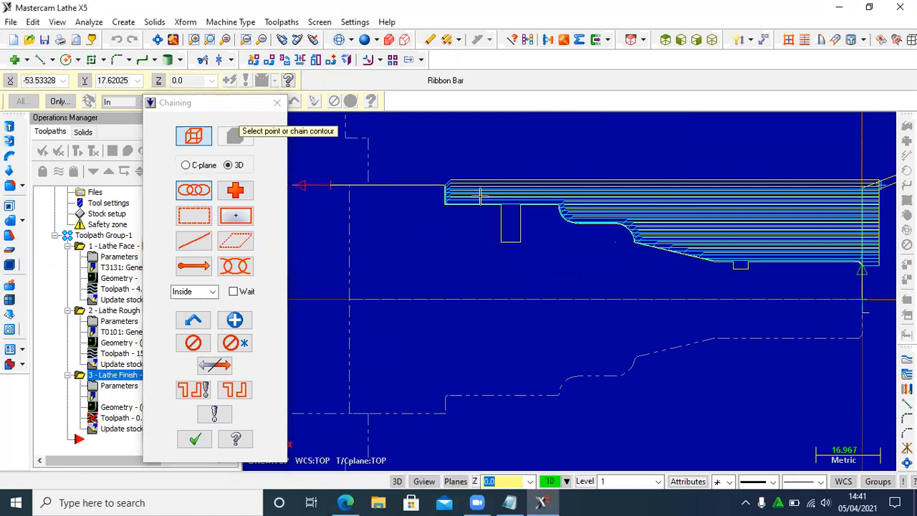
{"action": "left_click", "coordinate": [446, 187]}
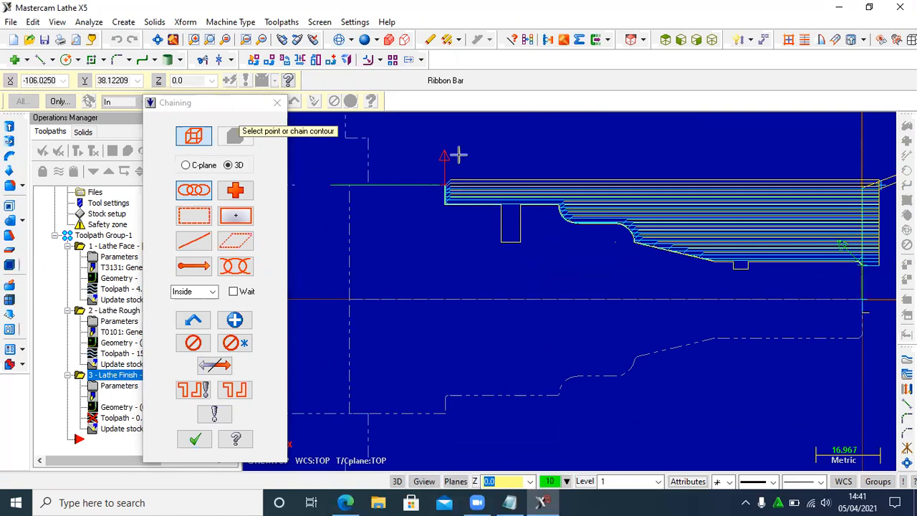
{"action": "left_click", "coordinate": [197, 438]}
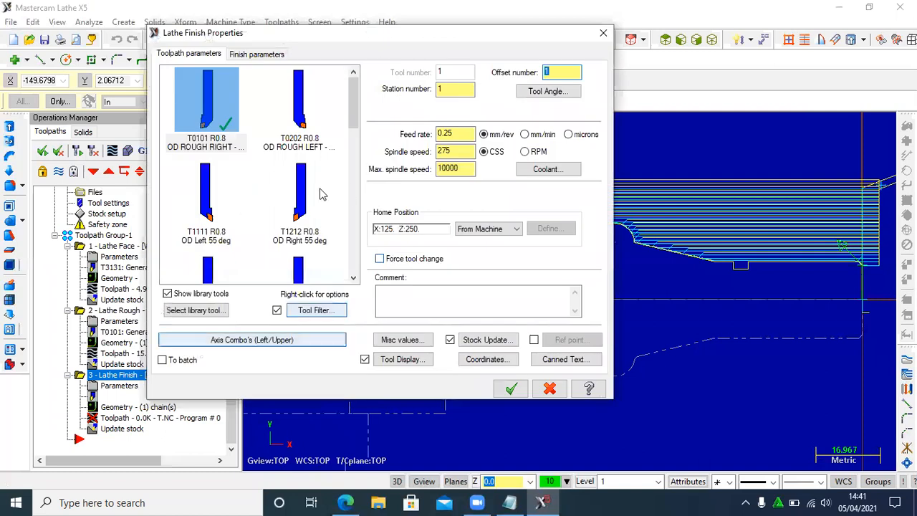
- Choose the T2121 R0.8 OD Finish Right 35 deg. tool, use mm/min and RPM units, and generate the finish toolpath
{"action": "left_click_drag", "start_coordinate": [355, 106], "coordinate": [356, 142]}
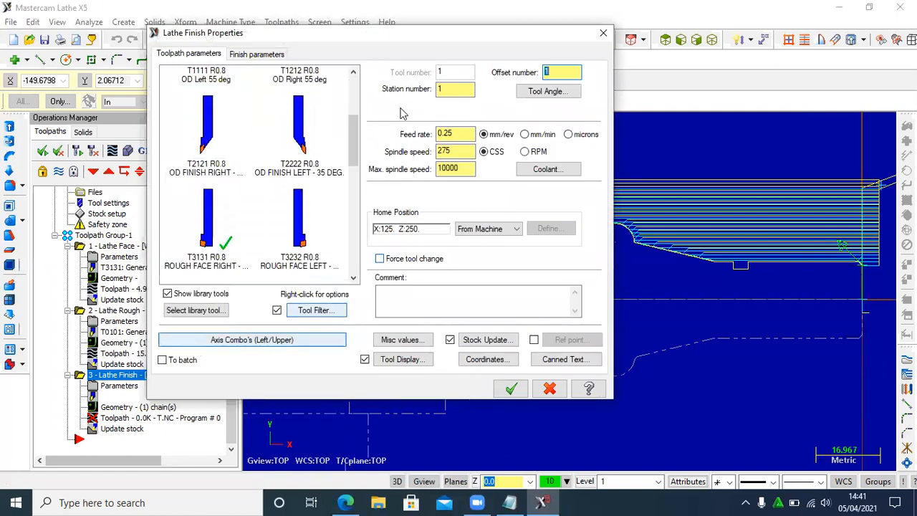
{"action": "left_click", "coordinate": [213, 127]}
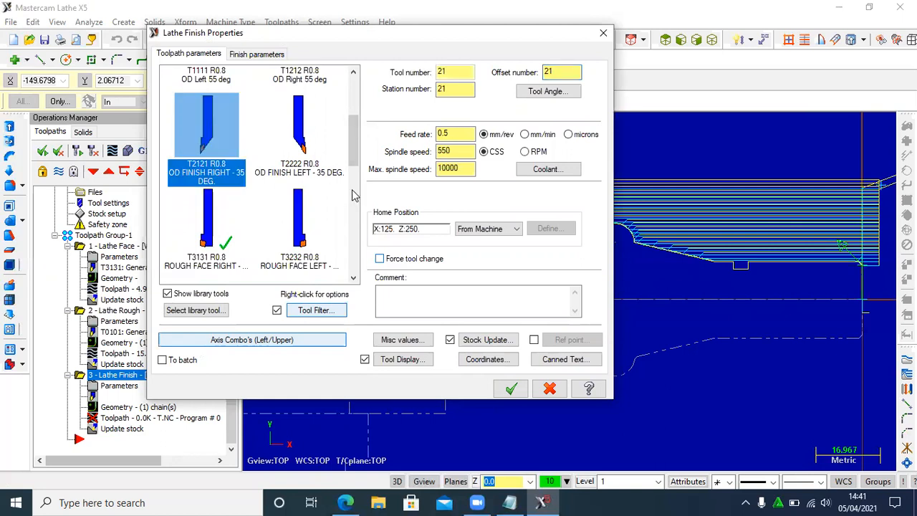
{"action": "left_click", "coordinate": [524, 135]}
{"action": "left_click", "coordinate": [525, 152]}
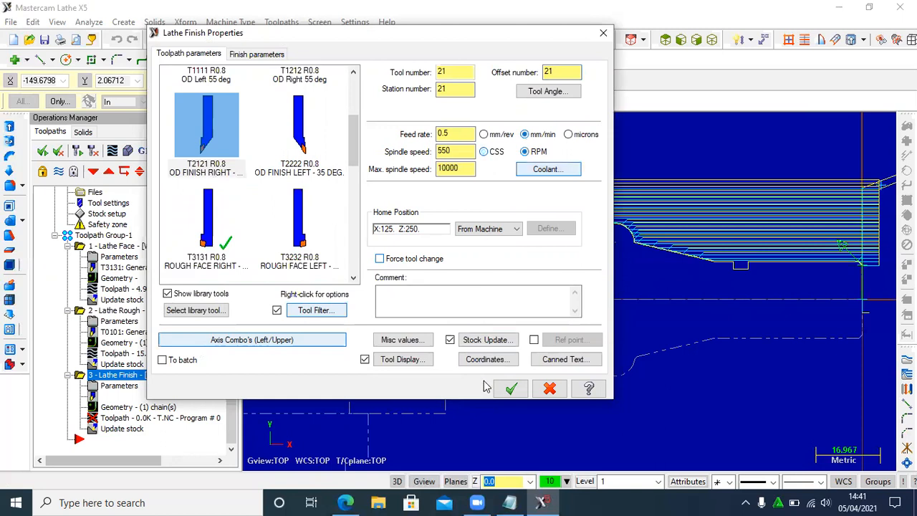
{"action": "left_click", "coordinate": [505, 389]}
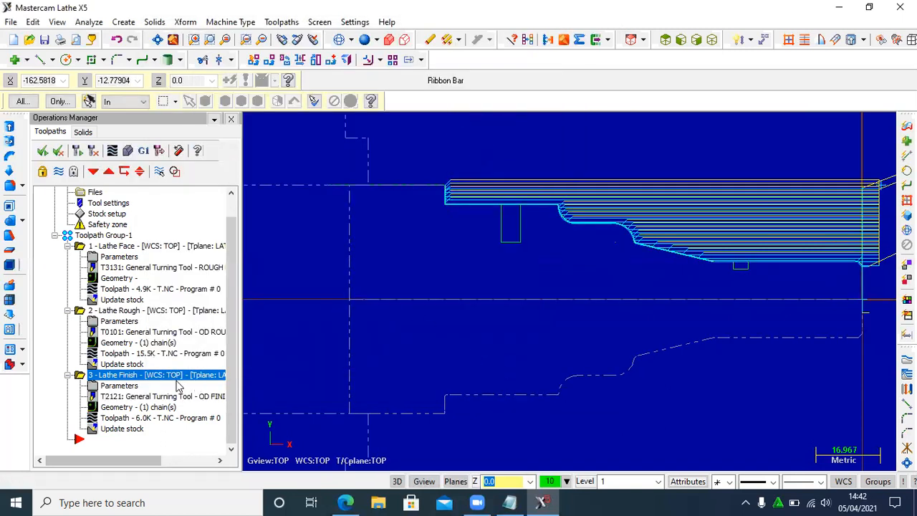
- Reopen the Lathe Finish operation's parameters and enter a new feed rate in mm/min
{"action": "left_click", "coordinate": [120, 387]}
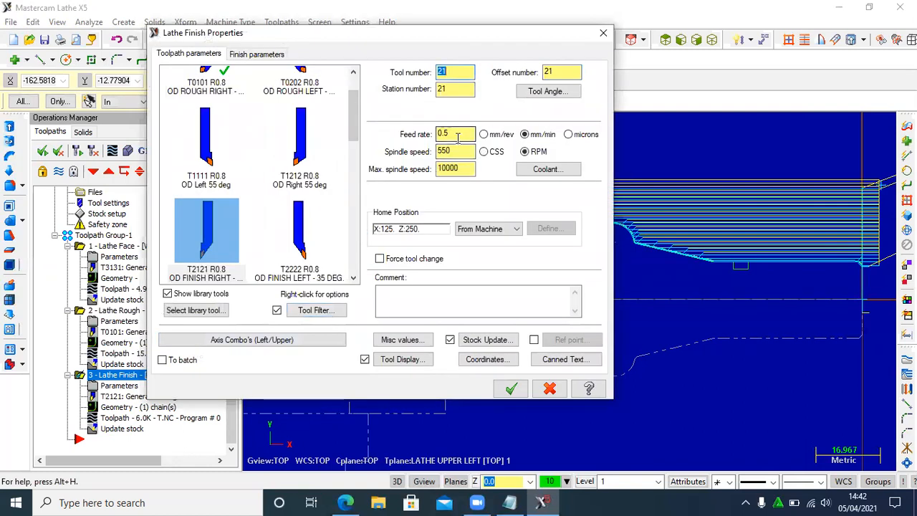
{"action": "double_click", "coordinate": [440, 134]}
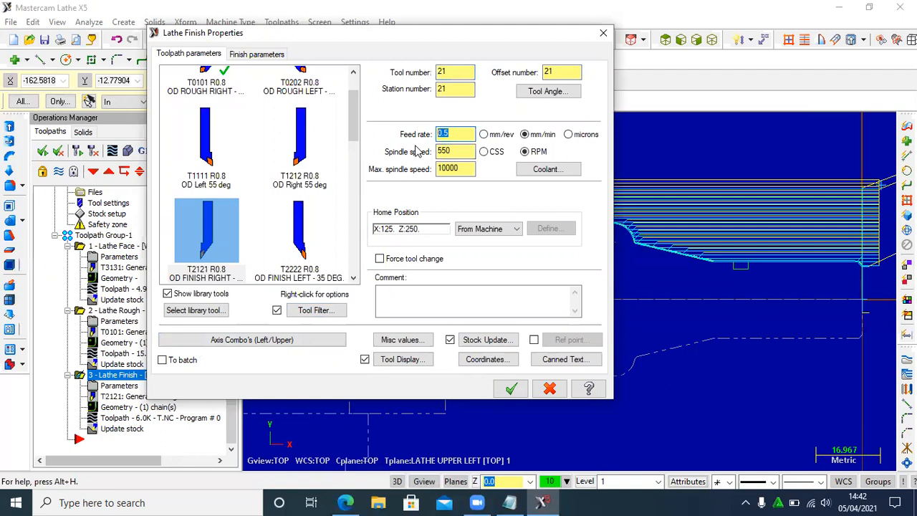
{"action": "type", "text": "50"}
{"action": "left_click", "coordinate": [510, 389]}
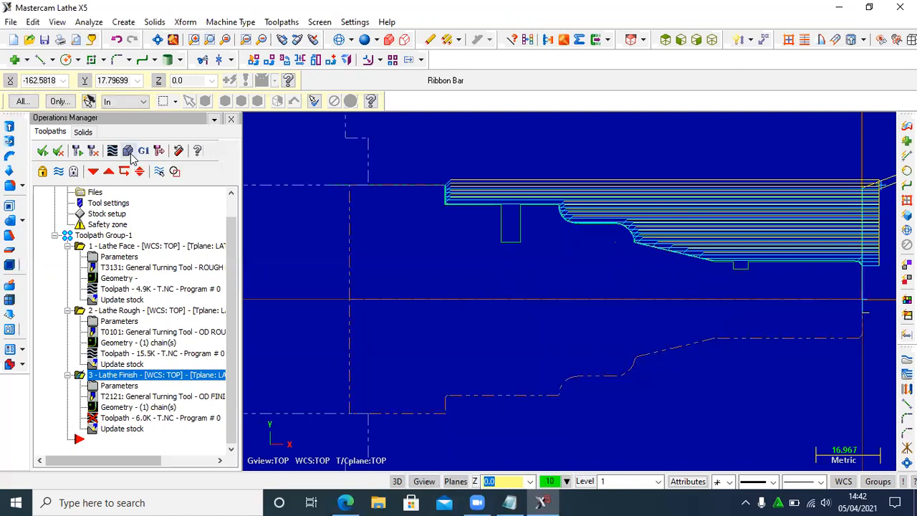
- Regenerate the changed finish operation, open the solid machining verification to inspect the shaft, and close it
{"action": "left_click", "coordinate": [131, 152]}
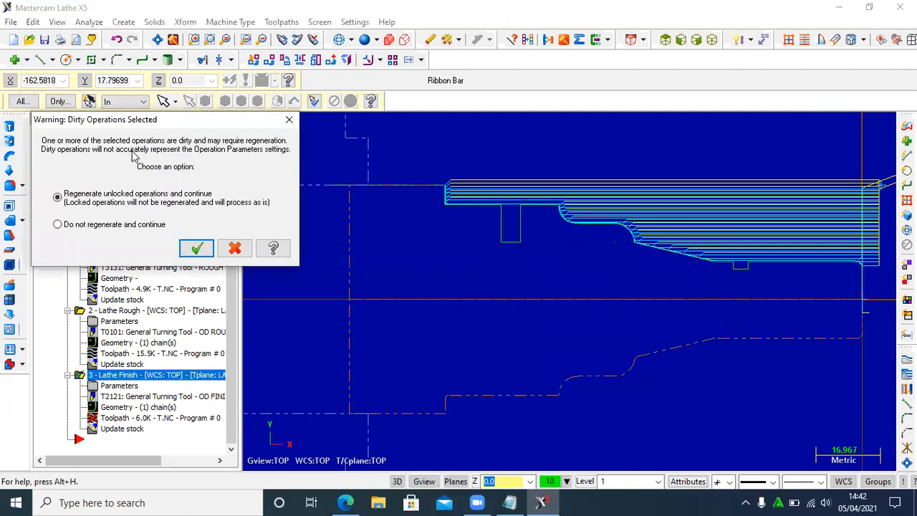
{"action": "left_click", "coordinate": [196, 248]}
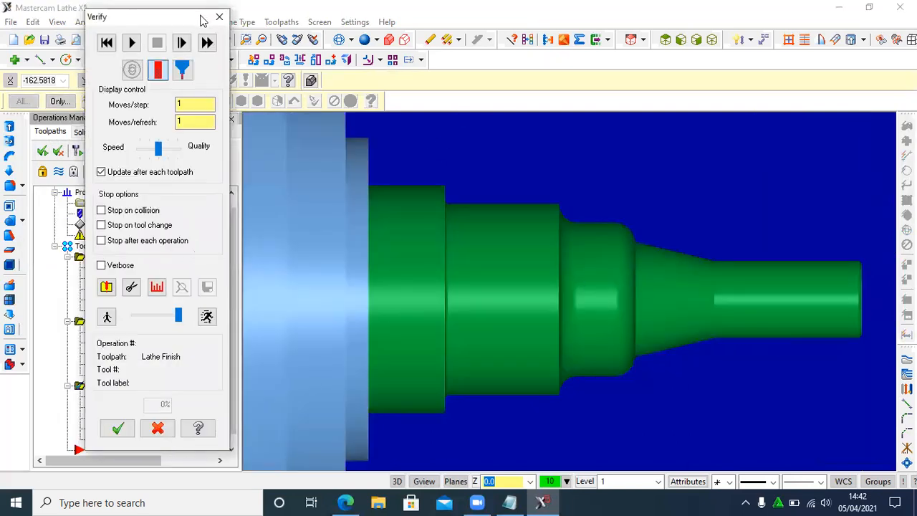
{"action": "left_click", "coordinate": [219, 15]}
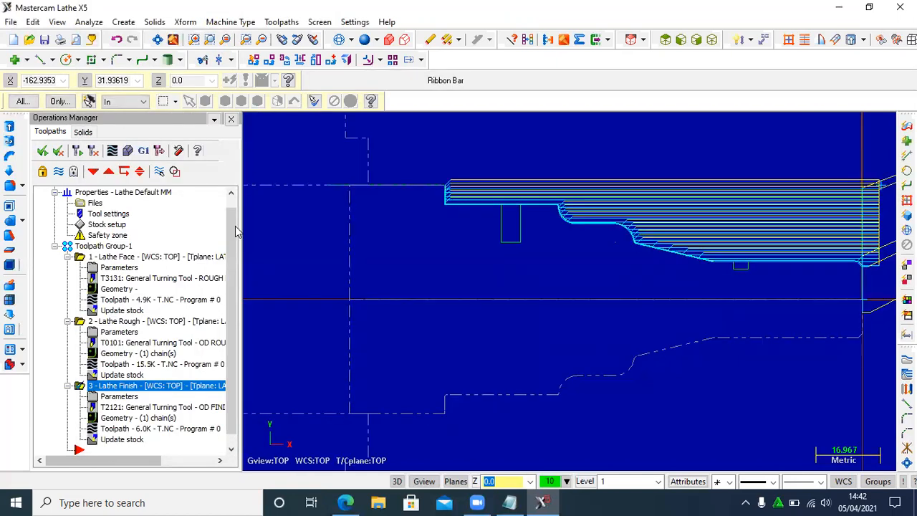
- Create a Thread toolpath and choose the T9494 R0.072 OD Thread Right-Small tool, accepting the modified tool settings
{"action": "left_click", "coordinate": [282, 21]}
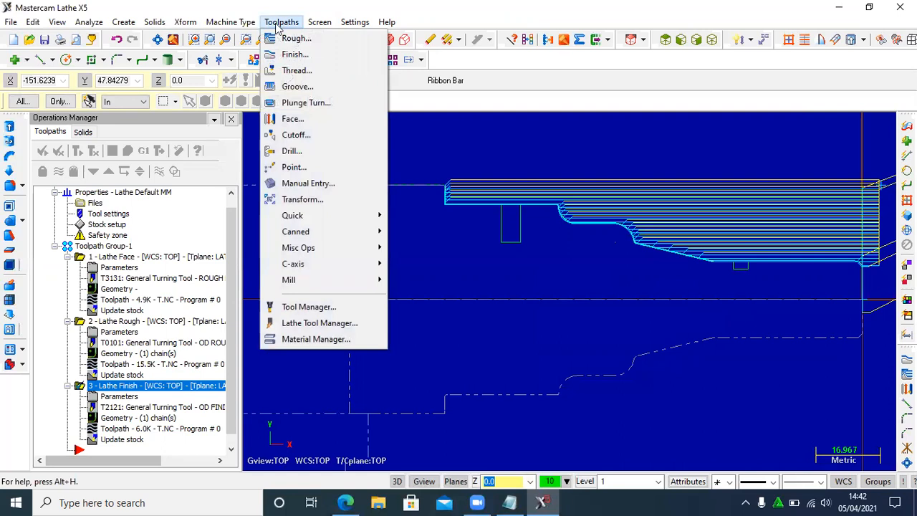
{"action": "left_click", "coordinate": [294, 70]}
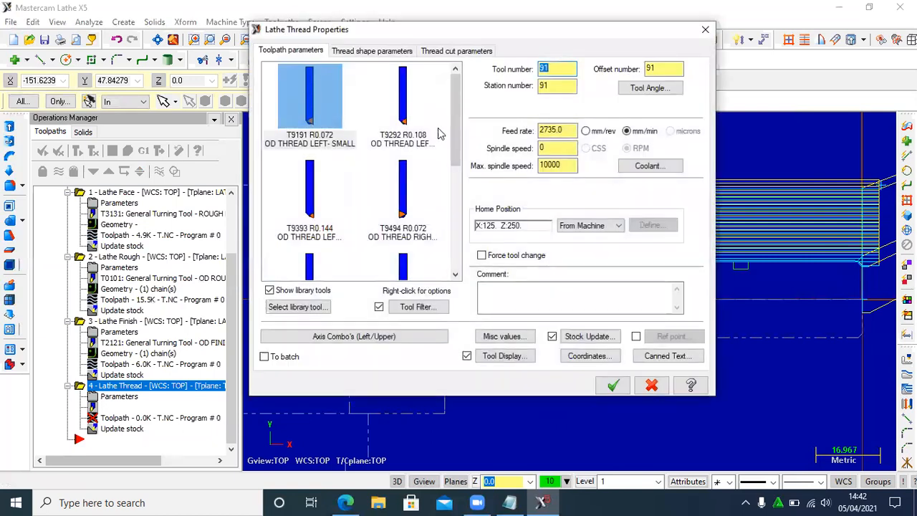
{"action": "left_click_drag", "start_coordinate": [456, 131], "coordinate": [461, 112]}
{"action": "left_click", "coordinate": [395, 148]}
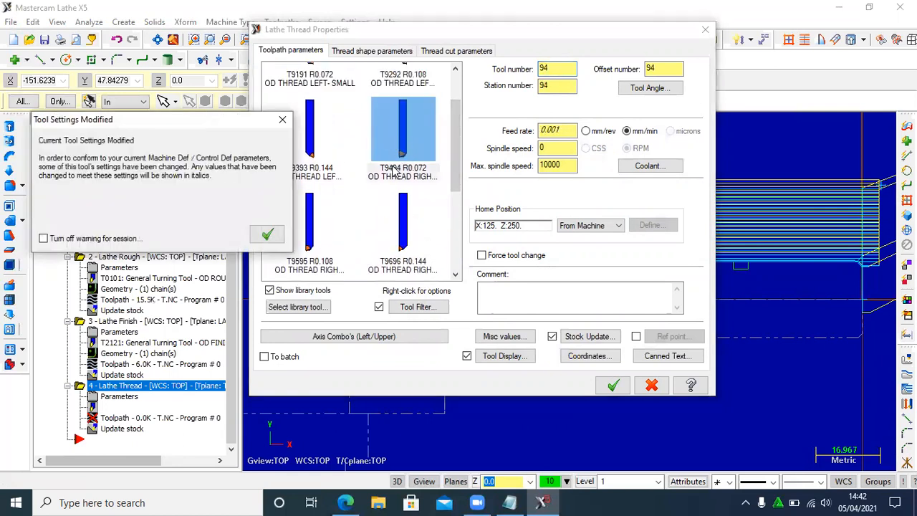
{"action": "left_click", "coordinate": [267, 234]}
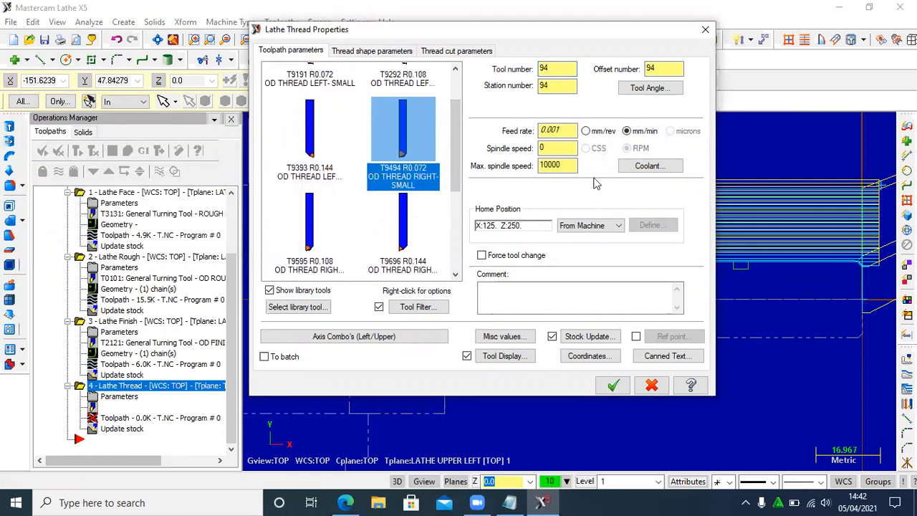
- Check the thread length in Benda Kerja.pdf and set the thread's end position to -30
{"action": "left_click", "coordinate": [388, 53]}
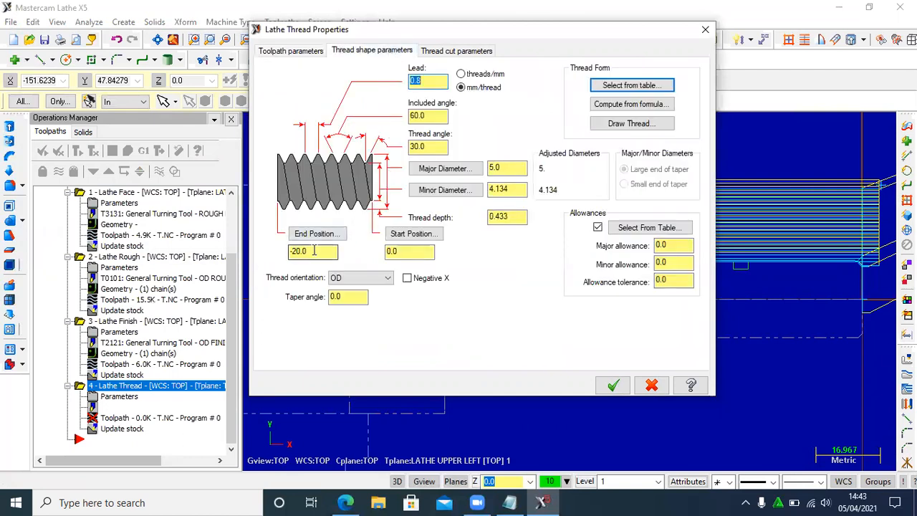
{"action": "left_click_drag", "start_coordinate": [312, 251], "coordinate": [270, 252]}
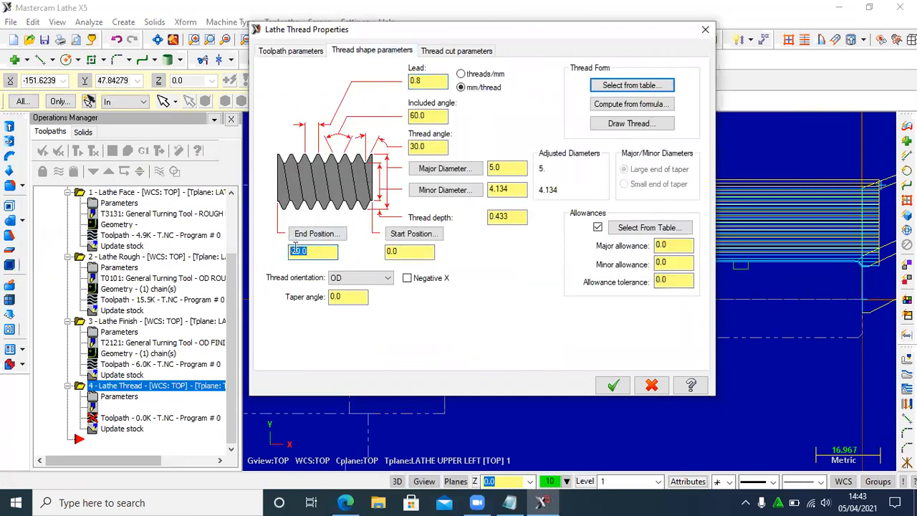
{"action": "left_click", "coordinate": [346, 502]}
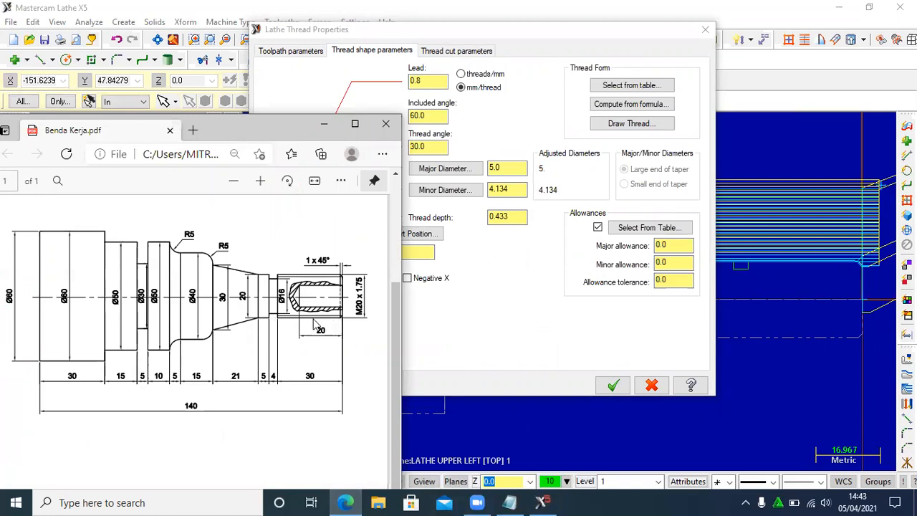
{"action": "left_click", "coordinate": [323, 123]}
{"action": "left_click_drag", "start_coordinate": [320, 249], "coordinate": [283, 252]}
{"action": "type", "text": "-30"}
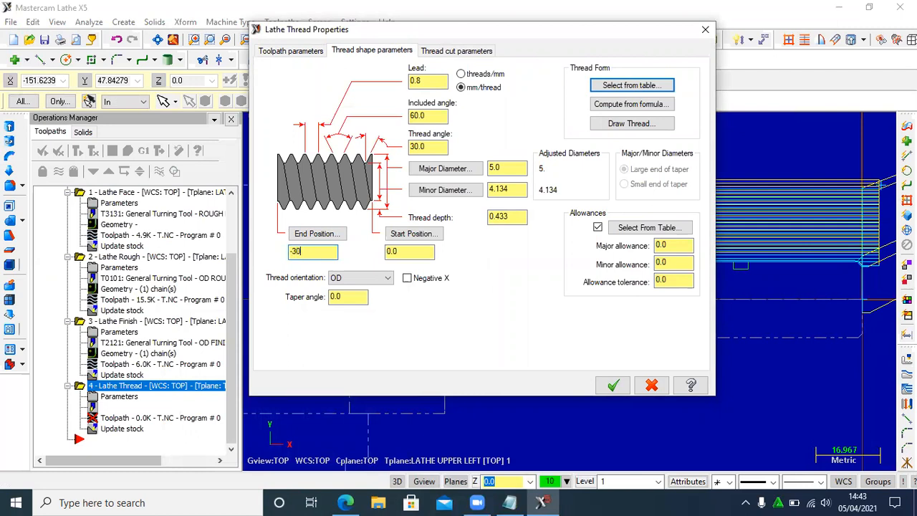
- Set the thread lead to 1.75 mm/thread and major diameter to 20, and compute the minor diameter from the Metric M Profile formula
{"action": "left_click", "coordinate": [439, 80]}
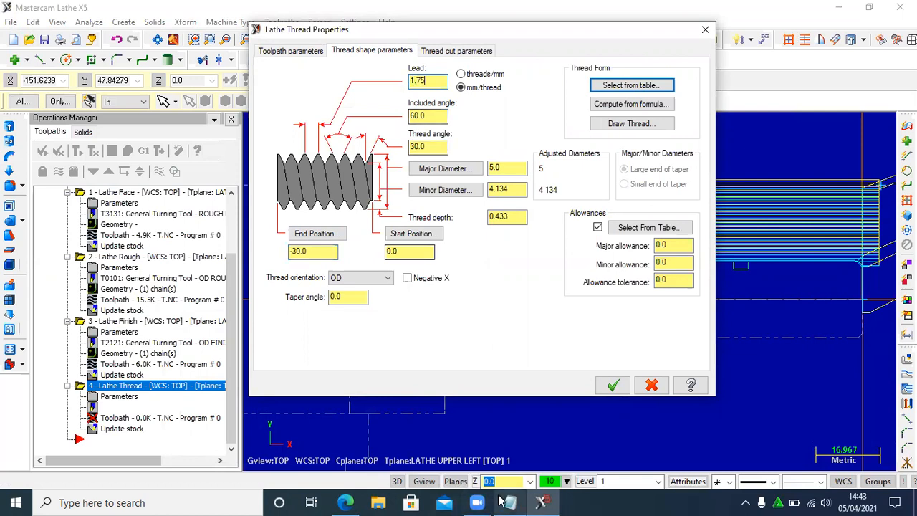
{"action": "left_click", "coordinate": [346, 502]}
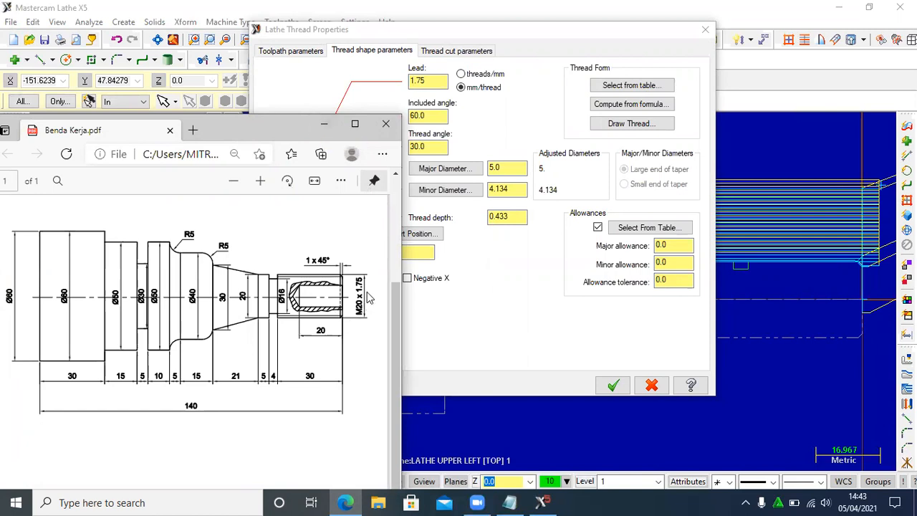
{"action": "left_click", "coordinate": [324, 127]}
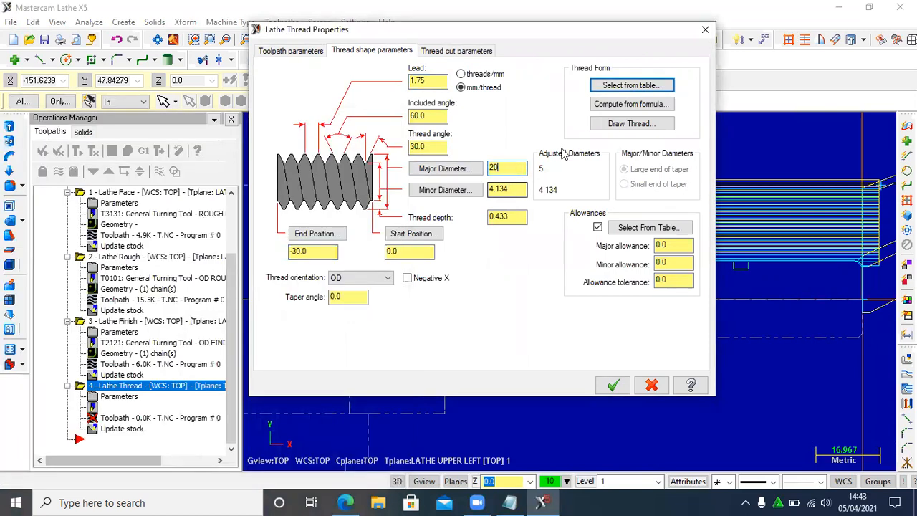
{"action": "left_click", "coordinate": [628, 105]}
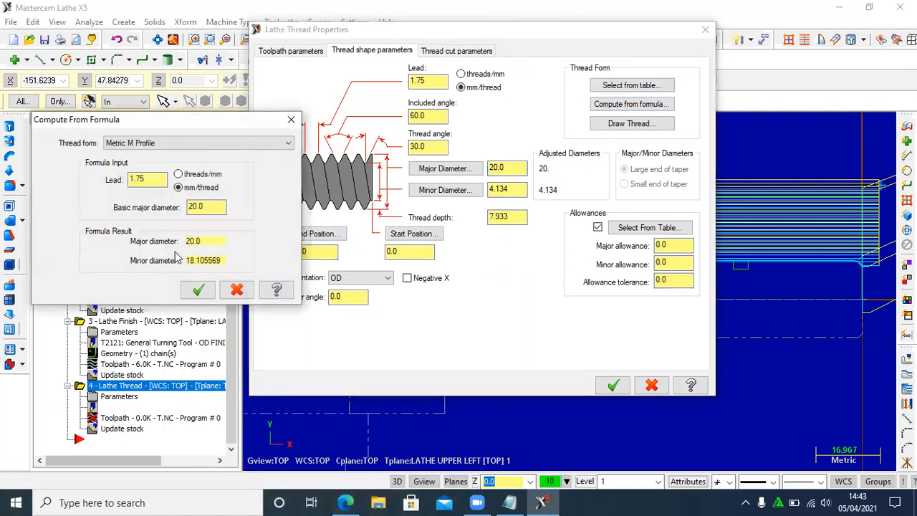
{"action": "left_click", "coordinate": [198, 290]}
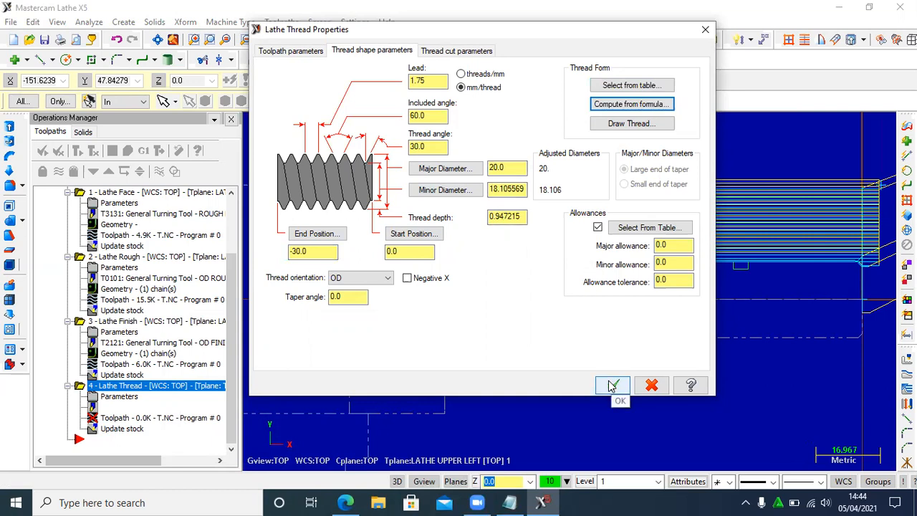
- Review the insert definition of the T9494 threading tool, generate the thread toolpath, and inspect it on the shaft end
{"action": "left_click", "coordinate": [294, 53]}
{"action": "double_click", "coordinate": [400, 129]}
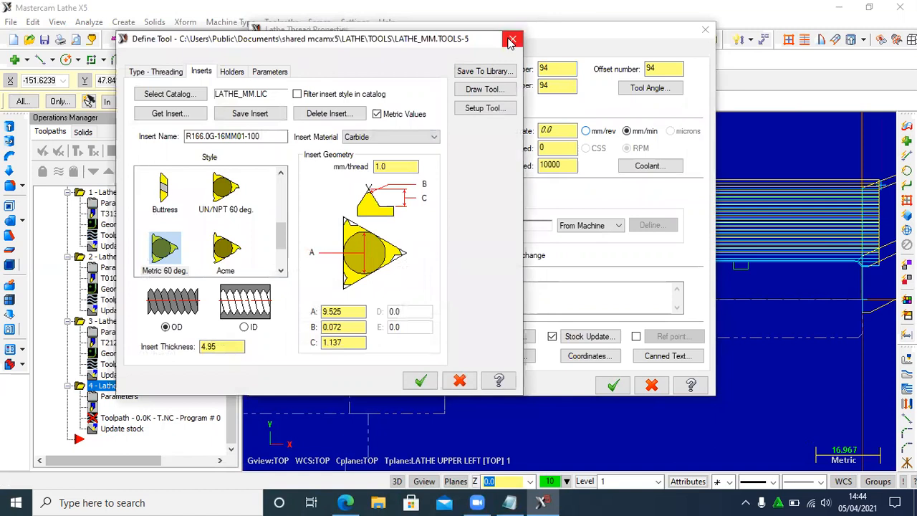
{"action": "left_click", "coordinate": [512, 40]}
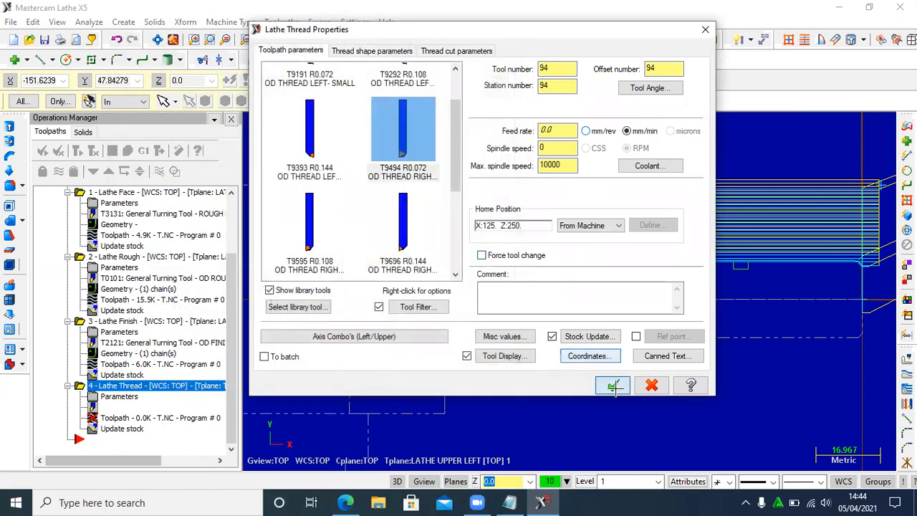
{"action": "left_click", "coordinate": [613, 387]}
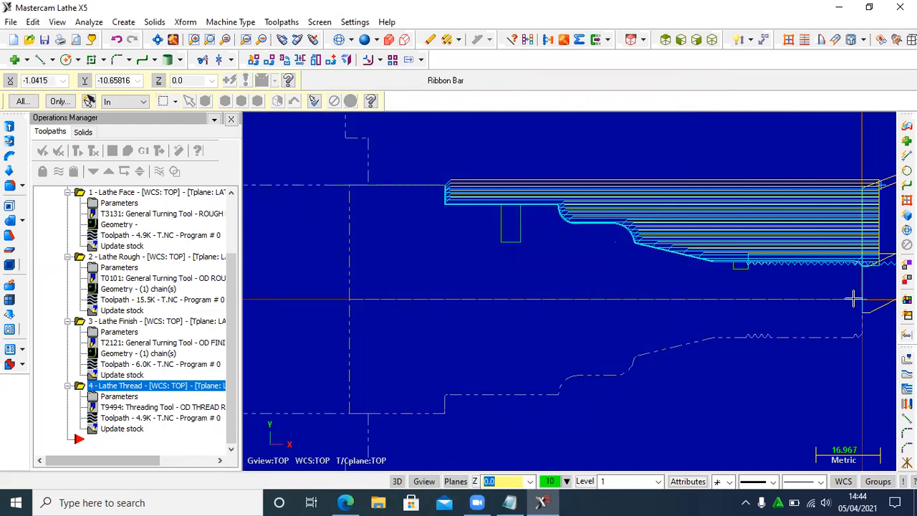
{"action": "scroll", "coordinate": [835, 293], "scroll_direction": "up", "scroll_amount": 2}
{"action": "scroll", "coordinate": [834, 294], "scroll_direction": "up", "scroll_amount": 2}
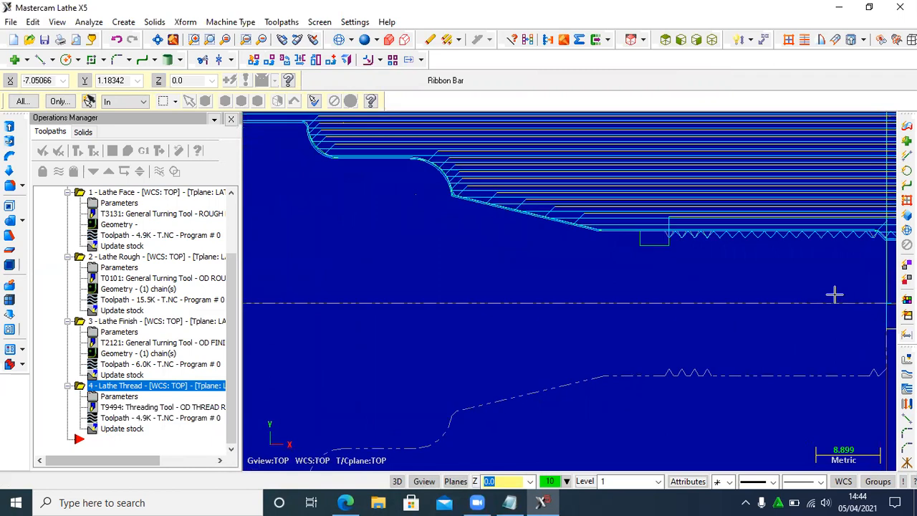
{"action": "scroll", "coordinate": [834, 293], "scroll_direction": "down", "scroll_amount": 3}
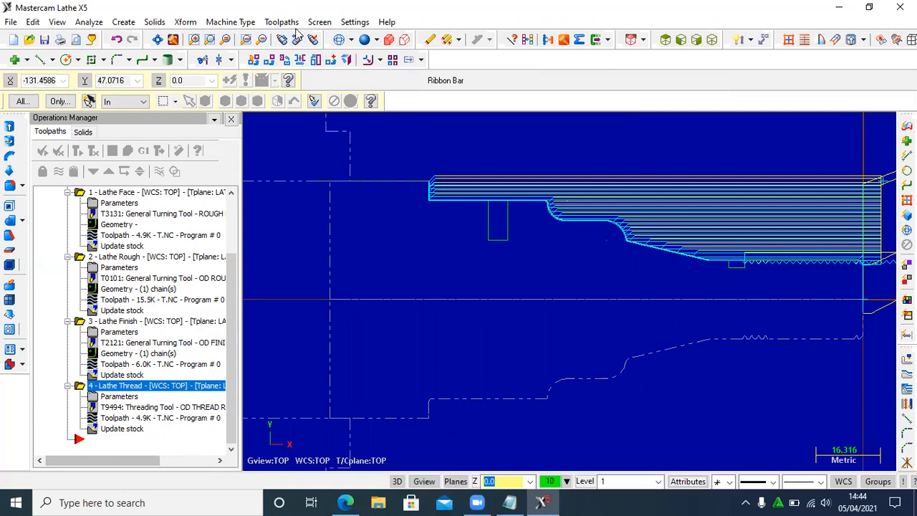
- Create a Groove toolpath with the 2 Points definition, picking opposite corners of the 5 mm wide, 10 mm deep groove
{"action": "left_click", "coordinate": [281, 22]}
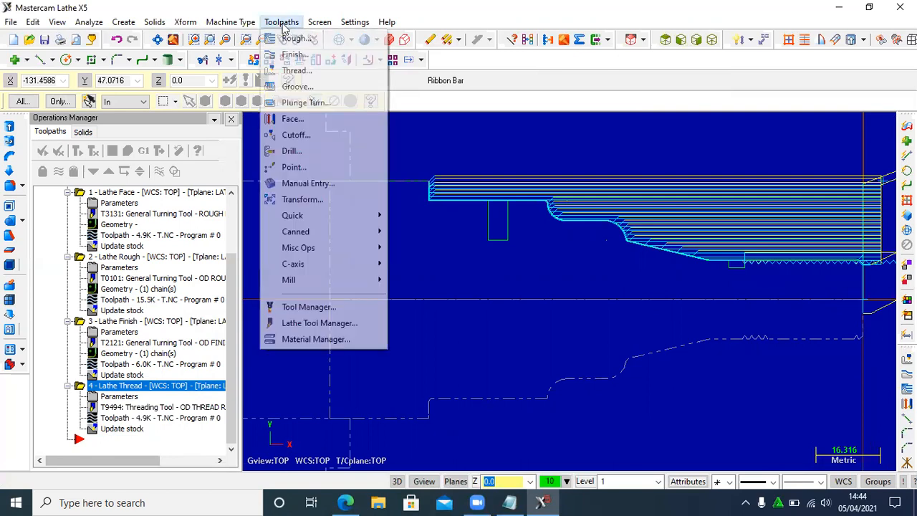
{"action": "left_click", "coordinate": [295, 86]}
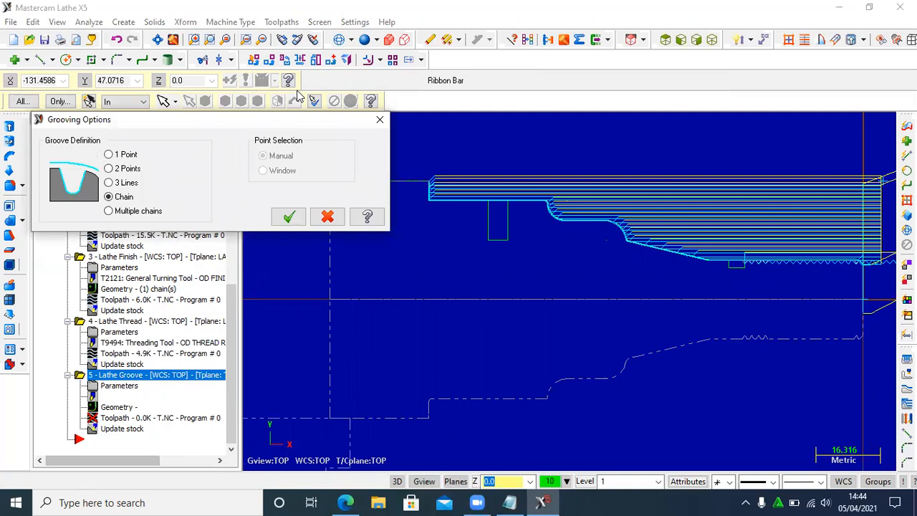
{"action": "left_click", "coordinate": [129, 170]}
{"action": "left_click", "coordinate": [289, 216]}
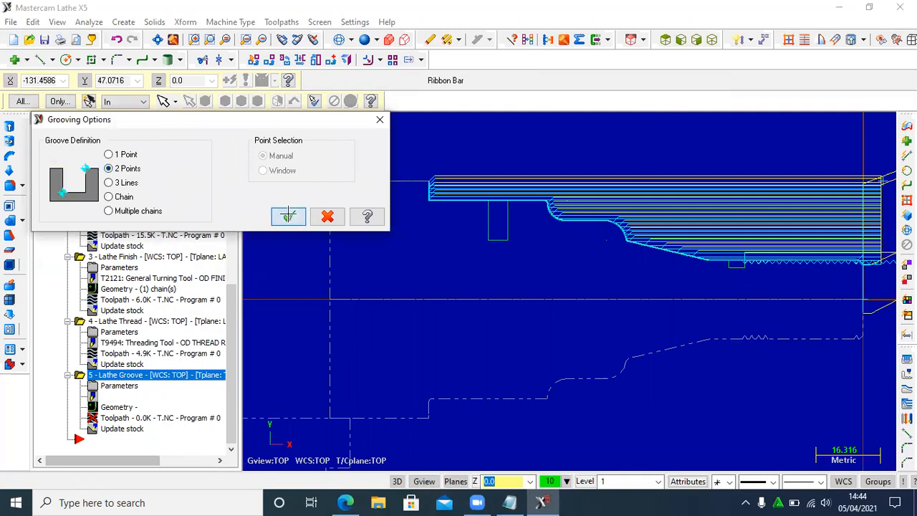
{"action": "scroll", "coordinate": [503, 202], "scroll_direction": "up", "scroll_amount": 3}
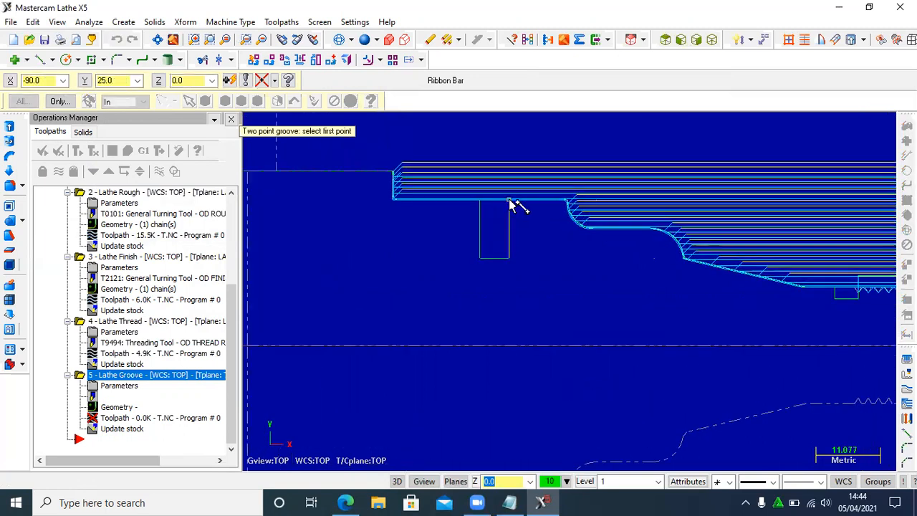
{"action": "left_click", "coordinate": [509, 201]}
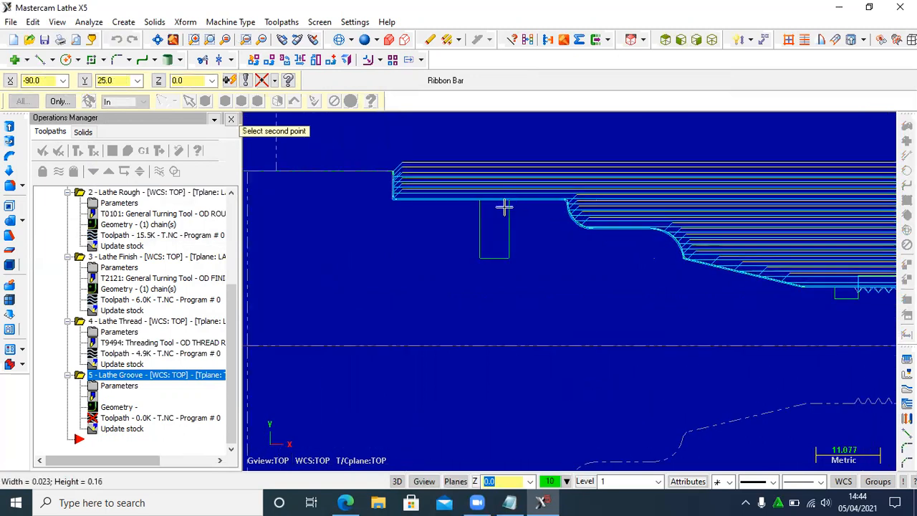
{"action": "left_click", "coordinate": [480, 259]}
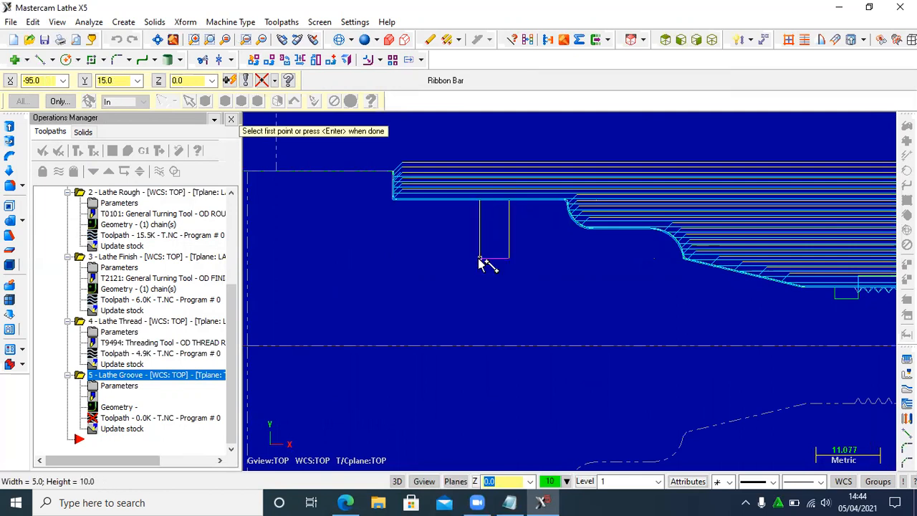
{"action": "scroll", "coordinate": [480, 260], "scroll_direction": "down", "scroll_amount": 2}
{"action": "scroll", "coordinate": [479, 258], "scroll_direction": "down", "scroll_amount": 1}
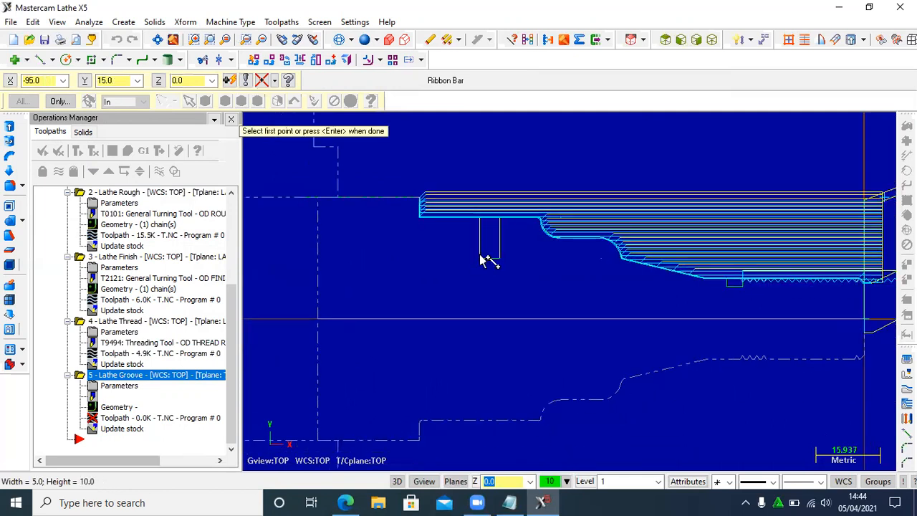
{"action": "key", "text": "Return"}
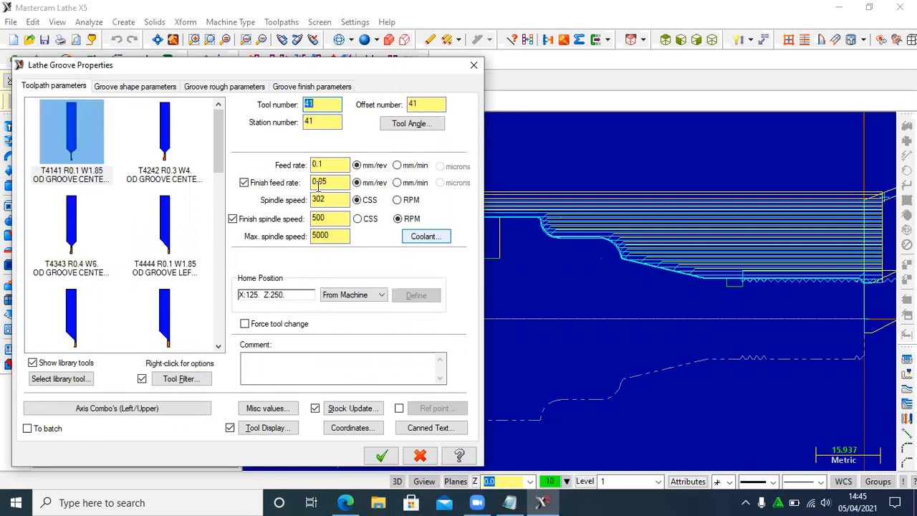
- For the T4141 R0.1 W1.85 groove tool, set feed rate to 60, finish feed rate to 50 and spindle speed to 500
{"action": "left_click_drag", "start_coordinate": [331, 166], "coordinate": [310, 166]}
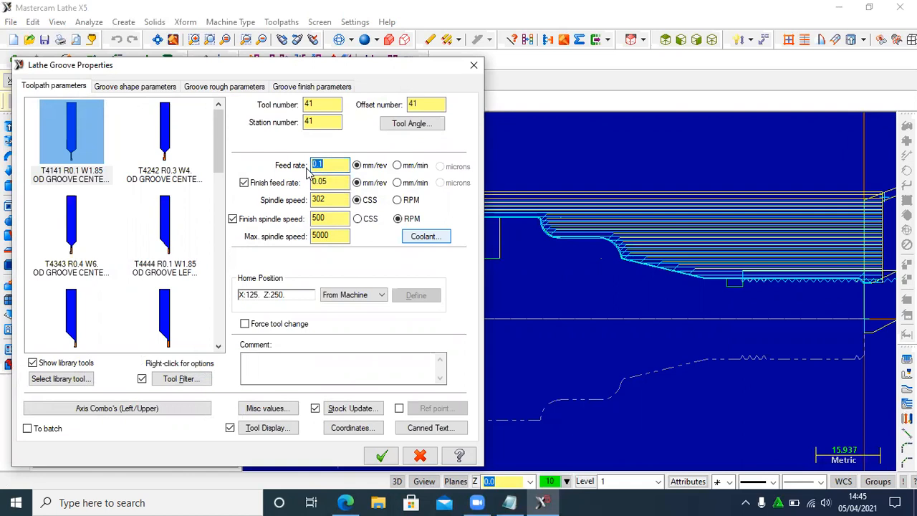
{"action": "type", "text": "60"}
{"action": "left_click_drag", "start_coordinate": [338, 184], "coordinate": [304, 193]}
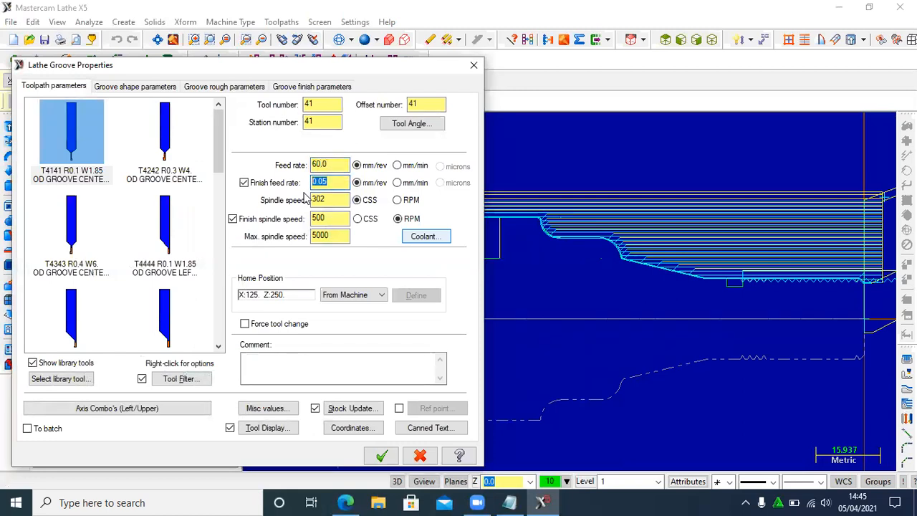
{"action": "type", "text": "50"}
{"action": "left_click_drag", "start_coordinate": [335, 199], "coordinate": [310, 199]}
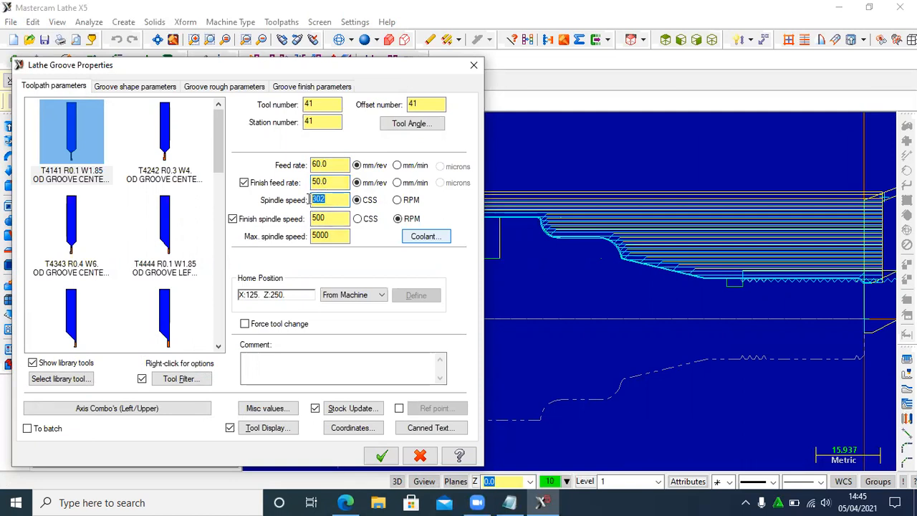
{"action": "type", "text": "500"}
- Switch both groove feed rates to mm/min and the spindle speed to RPM, and generate the groove toolpath
{"action": "left_click", "coordinate": [399, 166]}
{"action": "left_click", "coordinate": [398, 182]}
{"action": "left_click", "coordinate": [399, 201]}
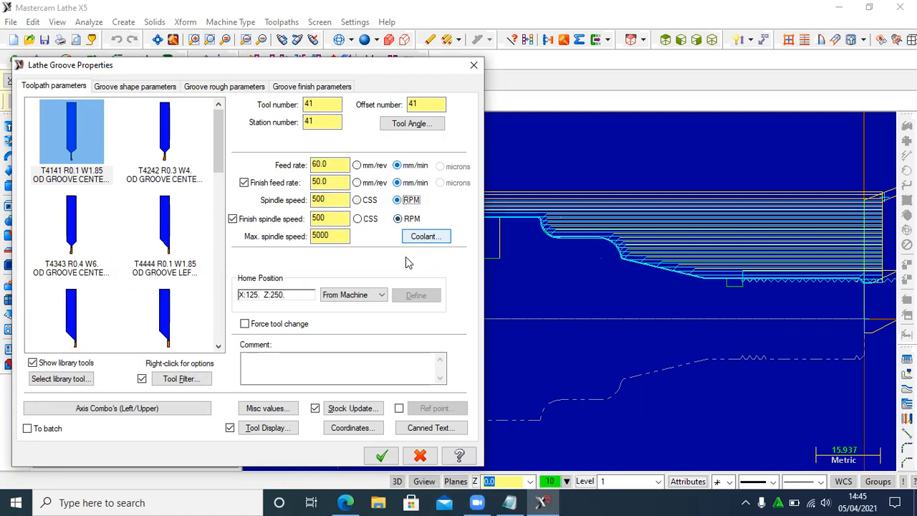
{"action": "left_click", "coordinate": [382, 456]}
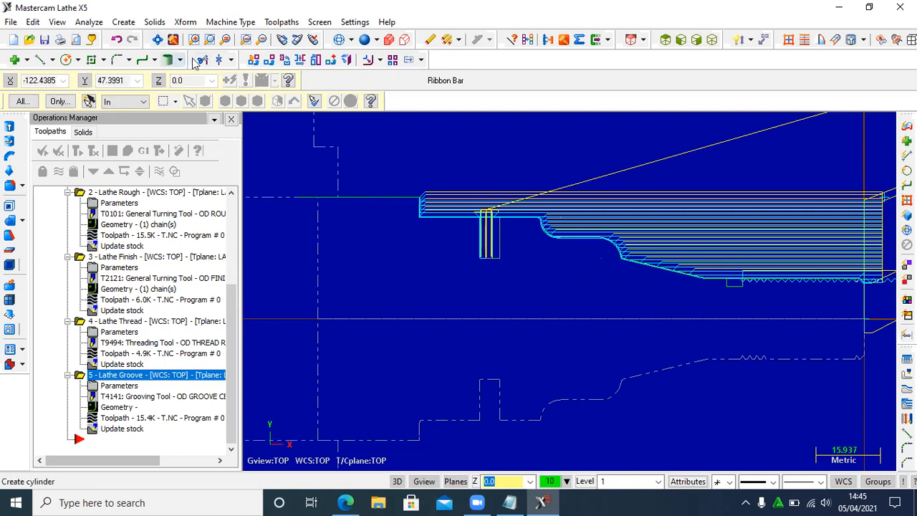
- Create a second 2 Points Groove toolpath on the 4 mm wide, 2 mm deep relief groove behind the thread
{"action": "left_click", "coordinate": [287, 23]}
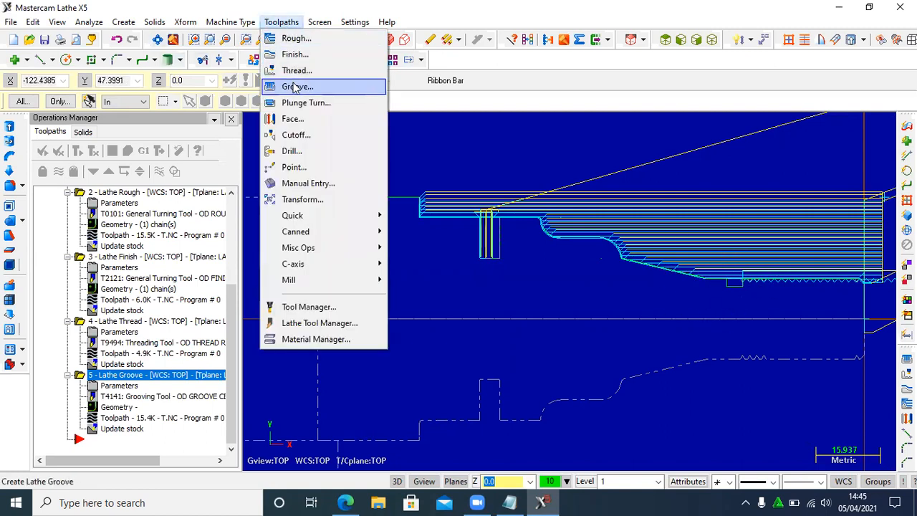
{"action": "left_click", "coordinate": [288, 84]}
{"action": "left_click", "coordinate": [137, 172]}
{"action": "left_click", "coordinate": [289, 216]}
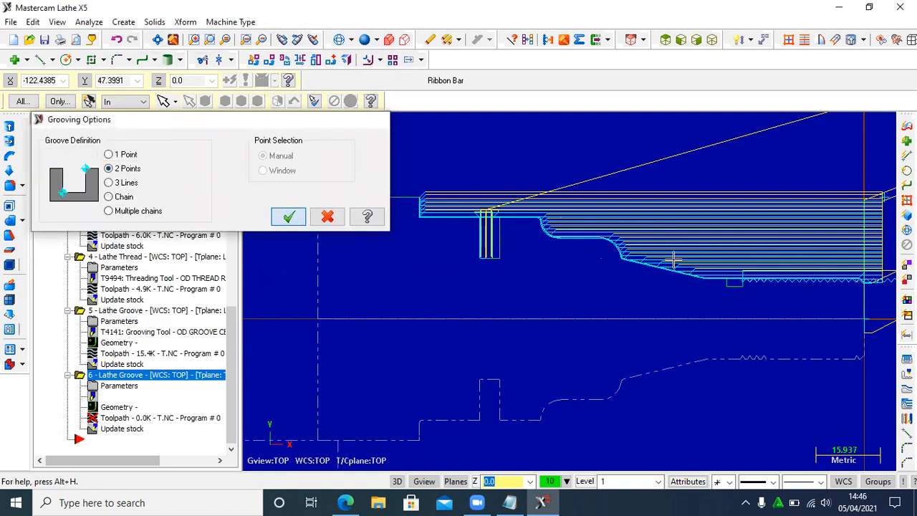
{"action": "left_click", "coordinate": [750, 285]}
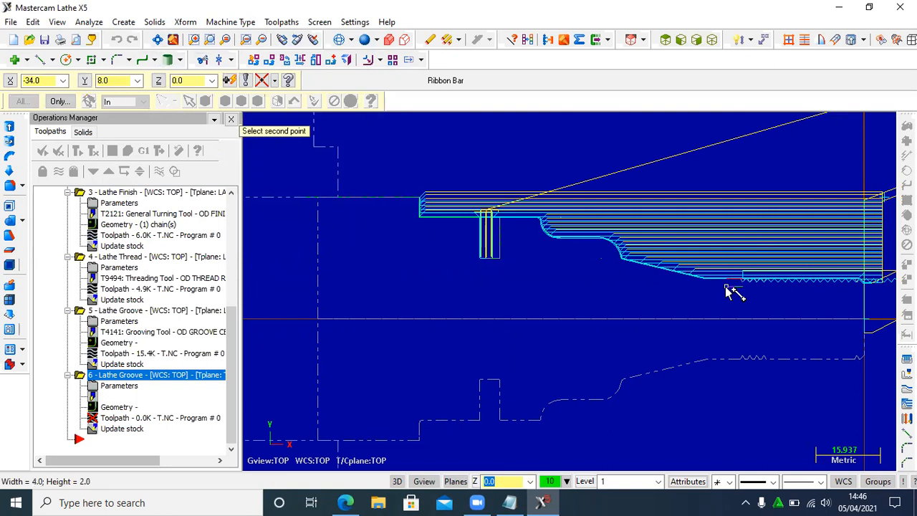
{"action": "left_click", "coordinate": [726, 286]}
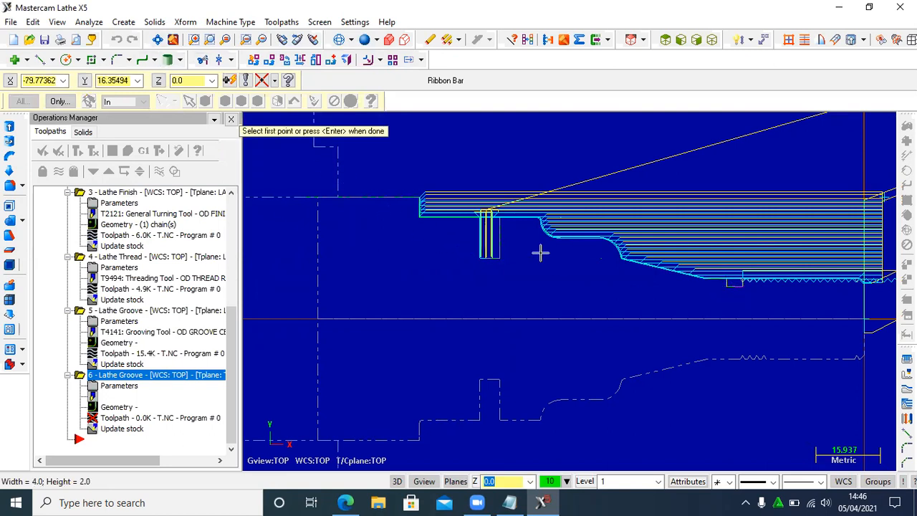
{"action": "key", "text": "Return"}
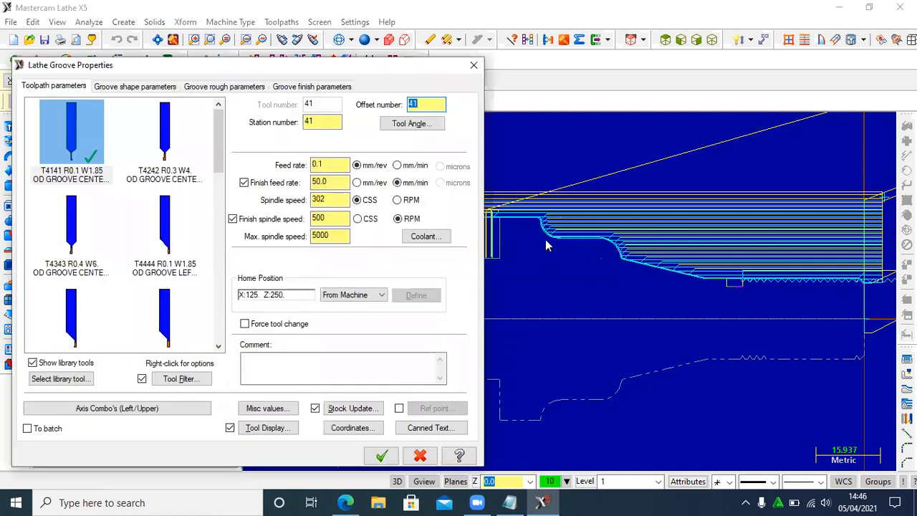
- Set the relief groove's feed rate to 60, finish feed rate to 50 and spindle speed to 500
{"action": "left_click_drag", "start_coordinate": [329, 163], "coordinate": [305, 166]}
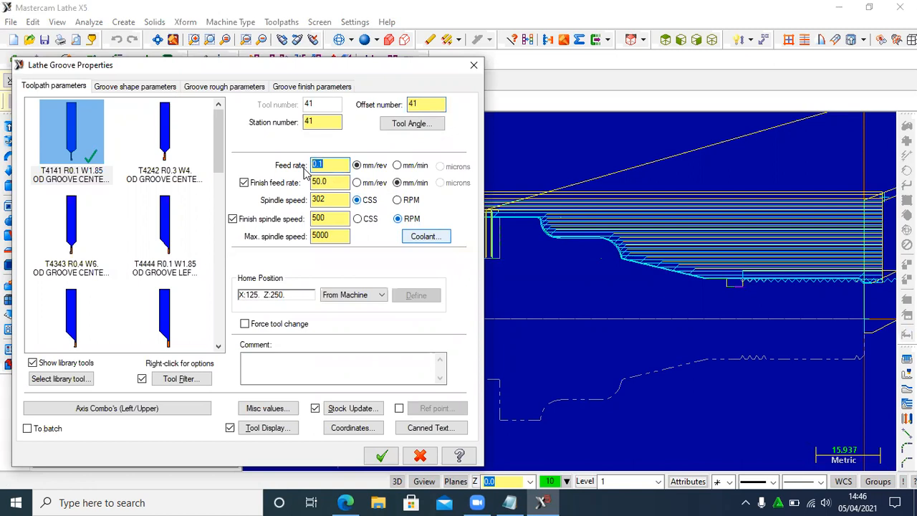
{"action": "type", "text": "60"}
{"action": "left_click_drag", "start_coordinate": [333, 183], "coordinate": [306, 186]}
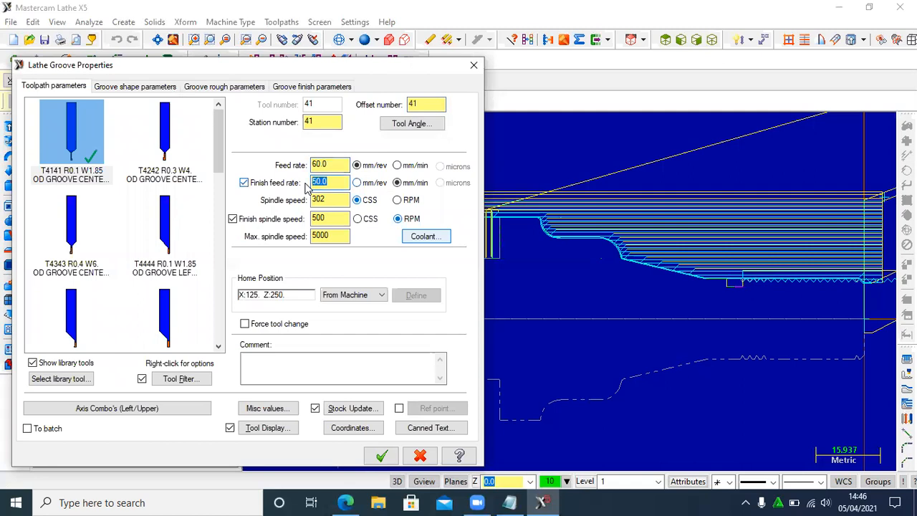
{"action": "type", "text": "50"}
{"action": "double_click", "coordinate": [329, 200]}
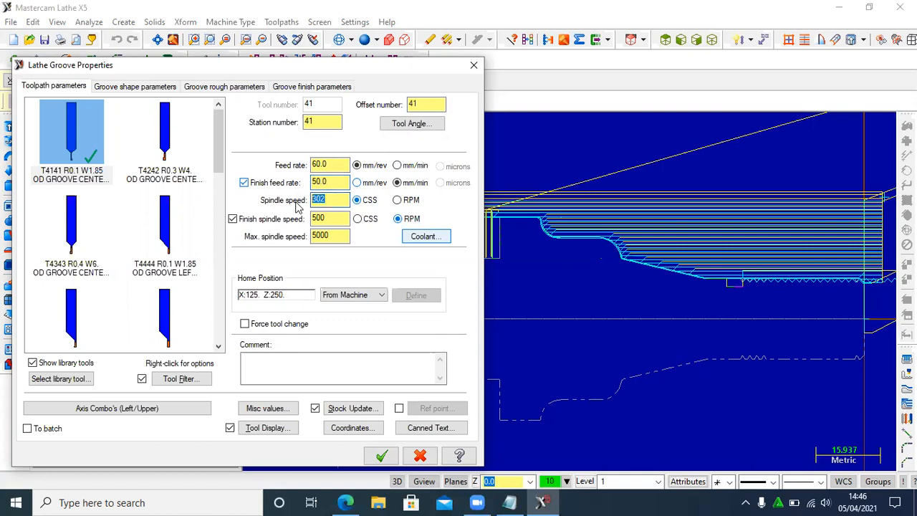
{"action": "type", "text": "500"}
- Switch the relief groove's feed rate to mm/min and its spindle speed to RPM, and generate the toolpath
{"action": "left_click", "coordinate": [398, 166]}
{"action": "left_click", "coordinate": [397, 201]}
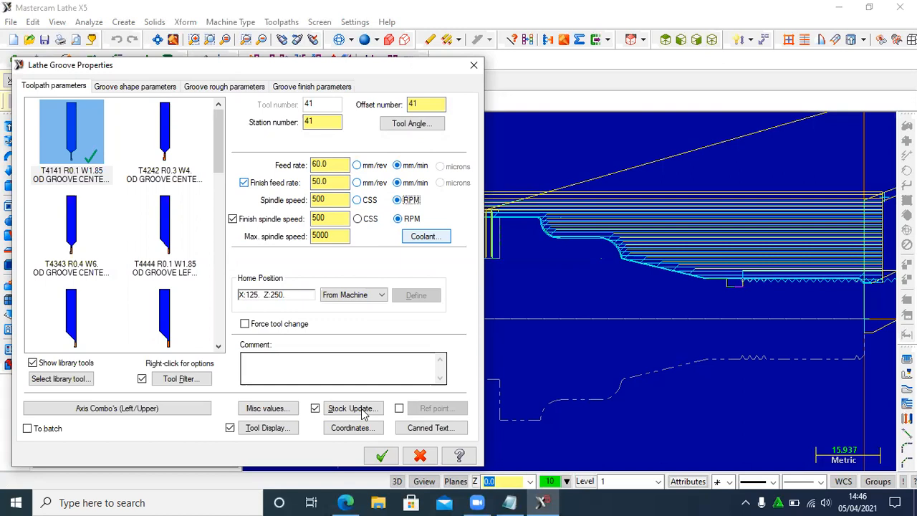
{"action": "left_click", "coordinate": [382, 456]}
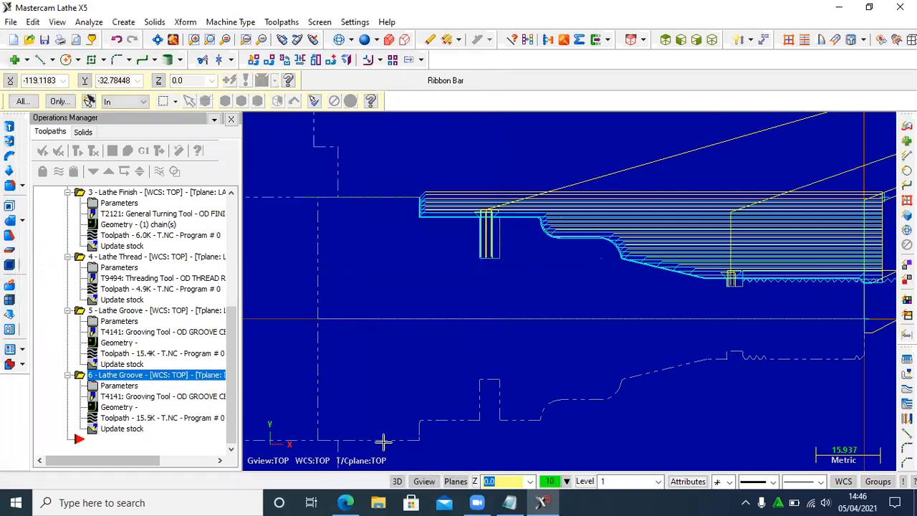
- Start a lathe Drill toolpath with the T112112 12 mm diameter spot tool
{"action": "left_click", "coordinate": [282, 22]}
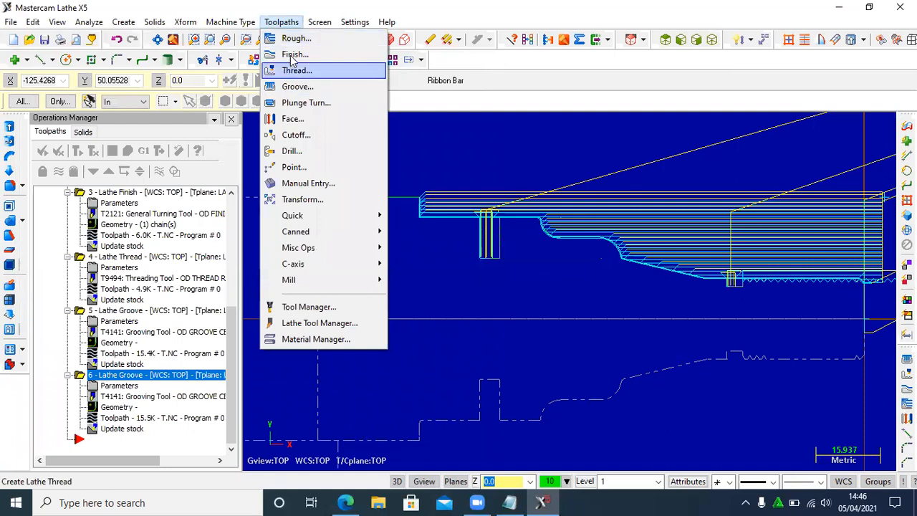
{"action": "left_click", "coordinate": [290, 150]}
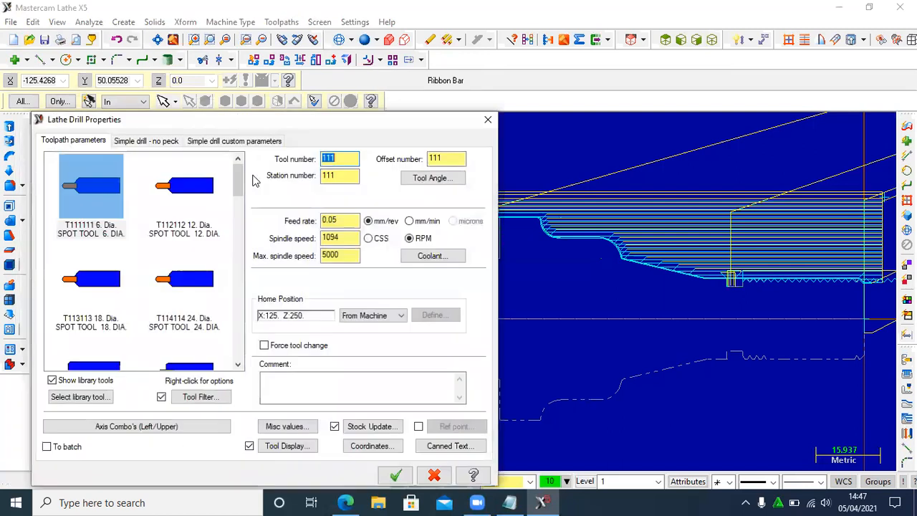
{"action": "left_click", "coordinate": [179, 202]}
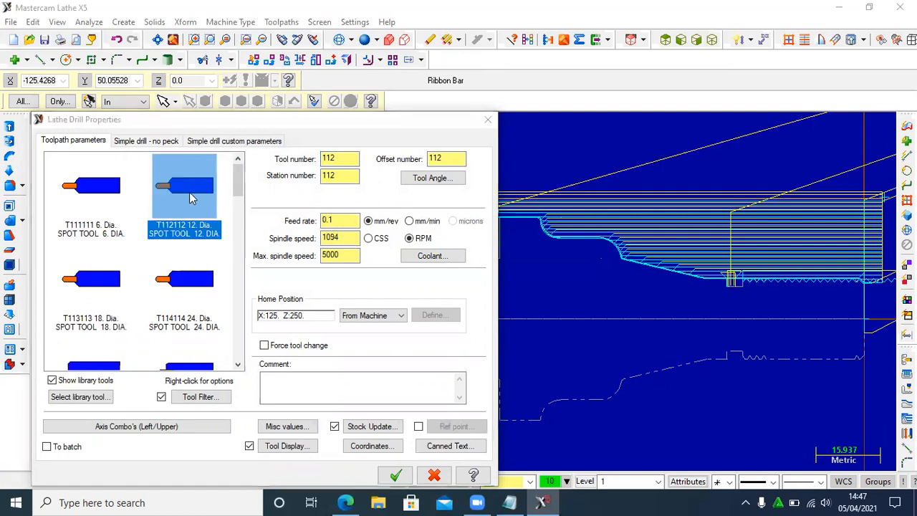
- Redefine the spot tool's geometry with a 10 mm cutting diameter and an 8 mm shank diameter
{"action": "double_click", "coordinate": [190, 199]}
{"action": "double_click", "coordinate": [255, 276]}
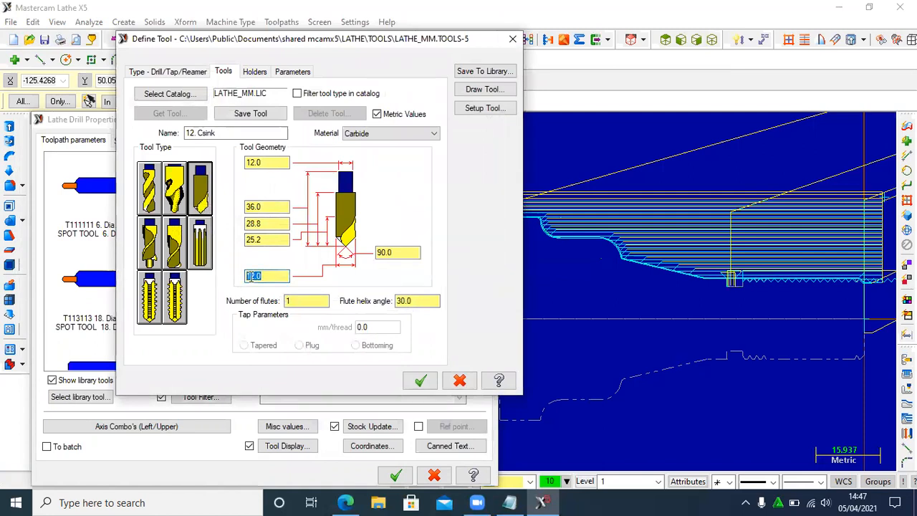
{"action": "type", "text": "10"}
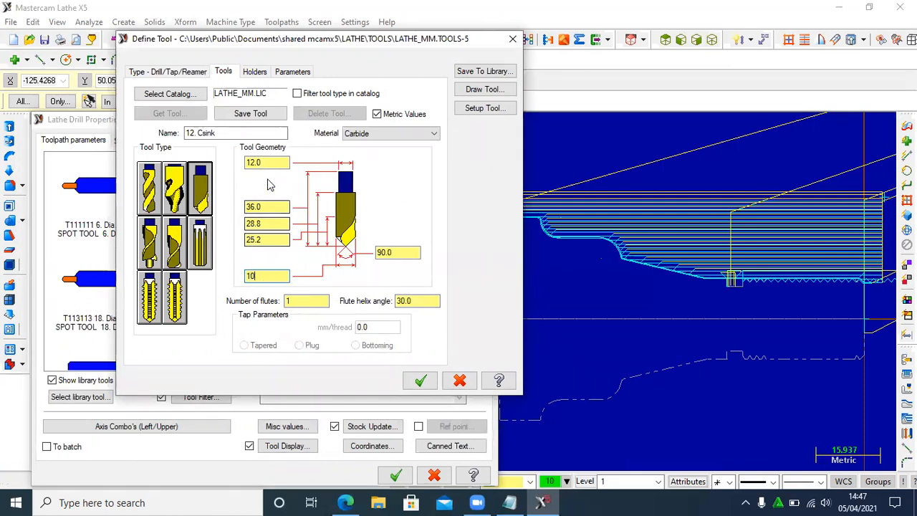
{"action": "left_click_drag", "start_coordinate": [261, 161], "coordinate": [228, 162]}
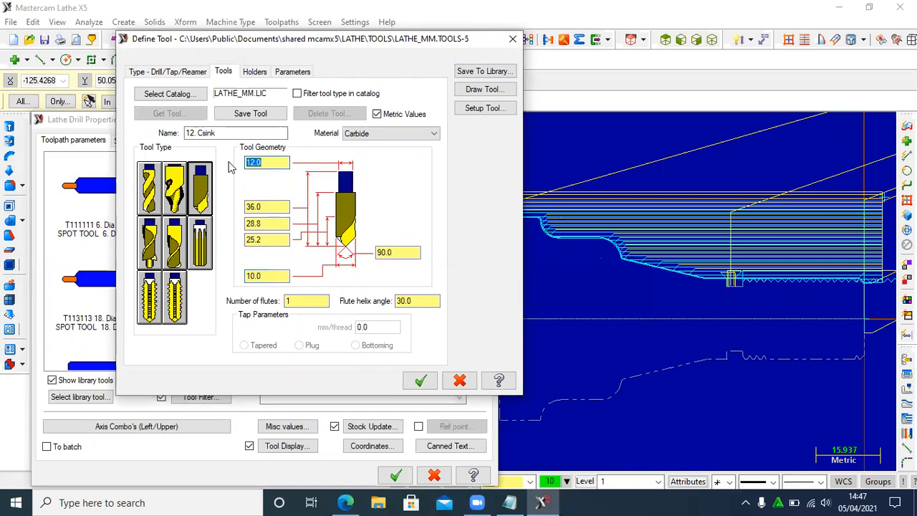
{"action": "type", "text": "8"}
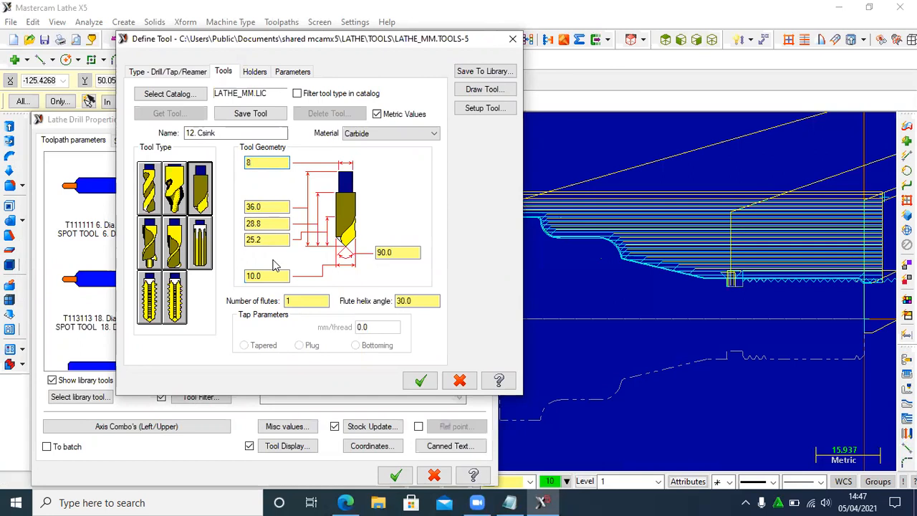
{"action": "left_click", "coordinate": [414, 385]}
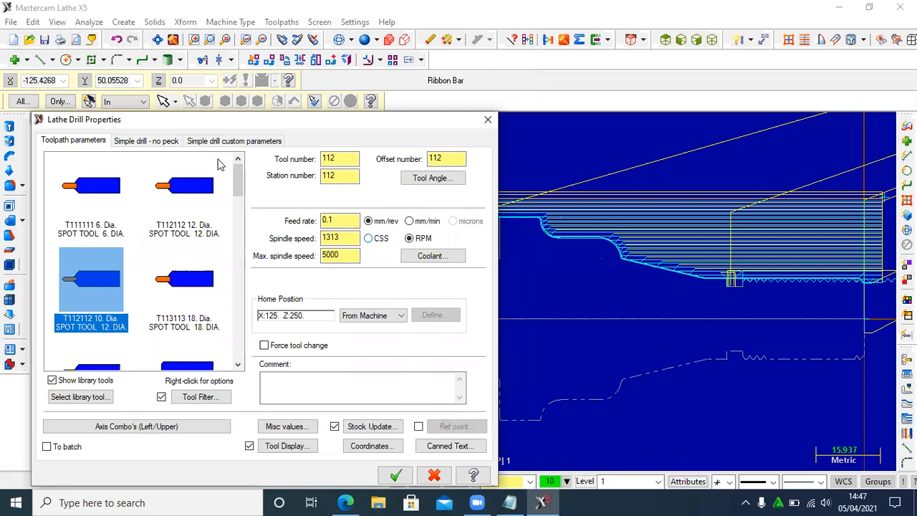
- Check the hole length in Benda Kerja.pdf and set the incremental drill depth to -20
{"action": "left_click", "coordinate": [153, 143]}
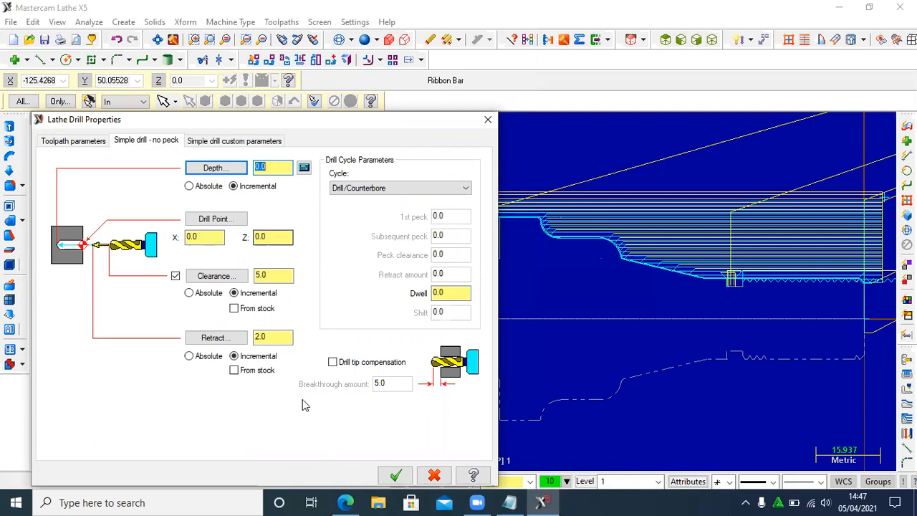
{"action": "left_click", "coordinate": [347, 501]}
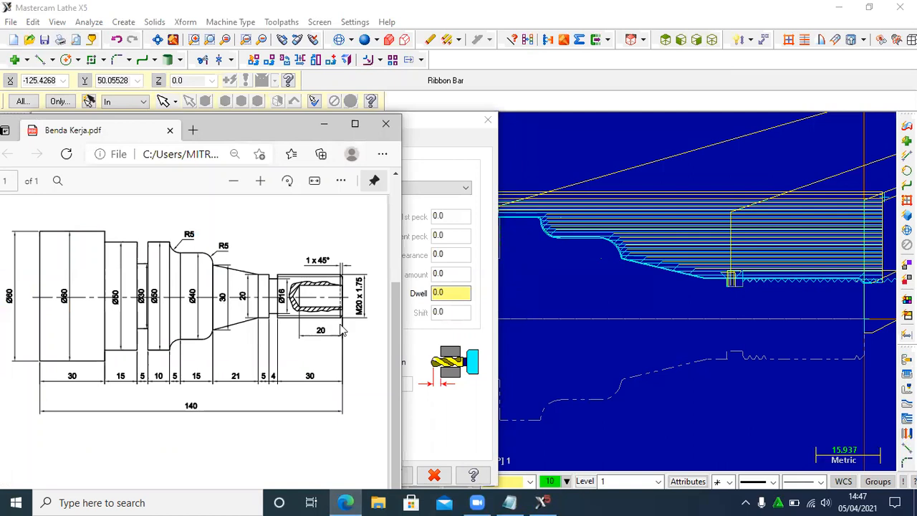
{"action": "left_click", "coordinate": [348, 500]}
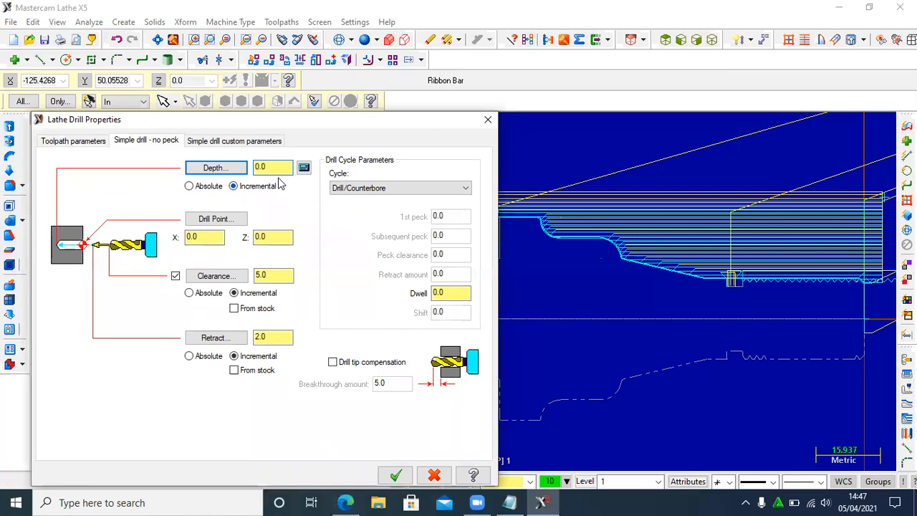
{"action": "double_click", "coordinate": [268, 167]}
{"action": "type", "text": "-20"}
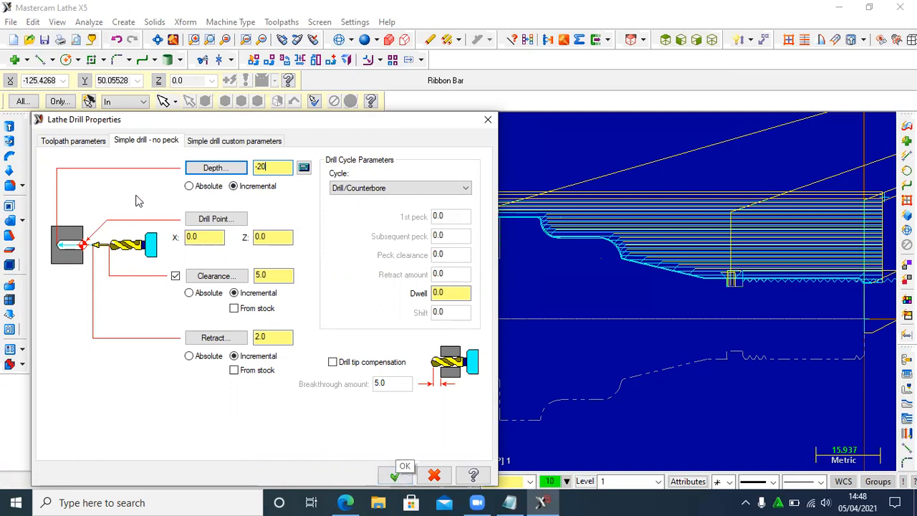
- Set the drill toolpath's feed rate to 50 and spindle speed to 656
{"action": "left_click", "coordinate": [83, 142]}
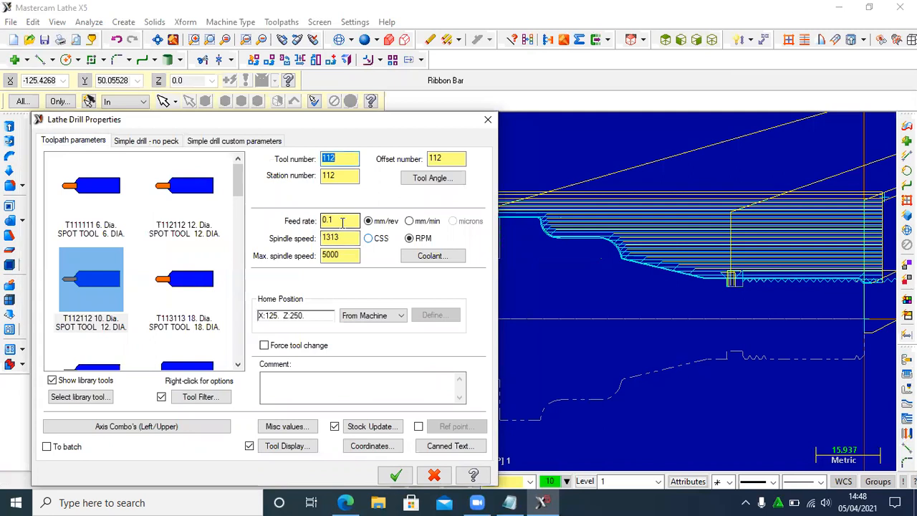
{"action": "left_click_drag", "start_coordinate": [337, 221], "coordinate": [312, 224]}
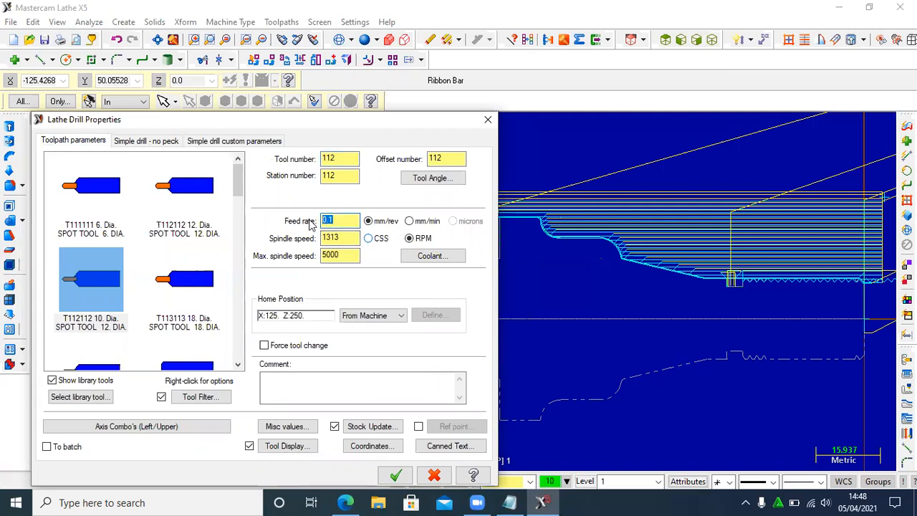
{"action": "type", "text": "50"}
{"action": "left_click_drag", "start_coordinate": [343, 238], "coordinate": [313, 239]}
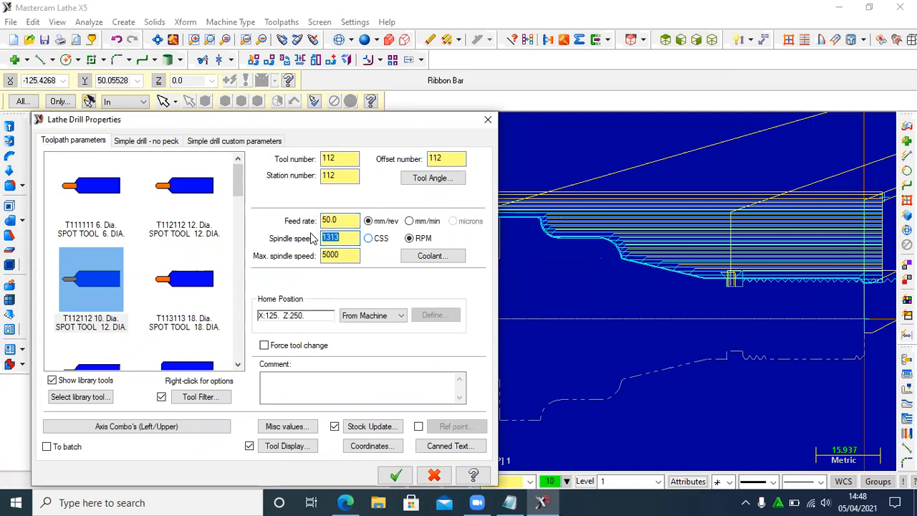
{"action": "type", "text": "656"}
- Review the modified spot tool's geometry and the drill depth settings, and generate the drill toolpath
{"action": "double_click", "coordinate": [92, 284]}
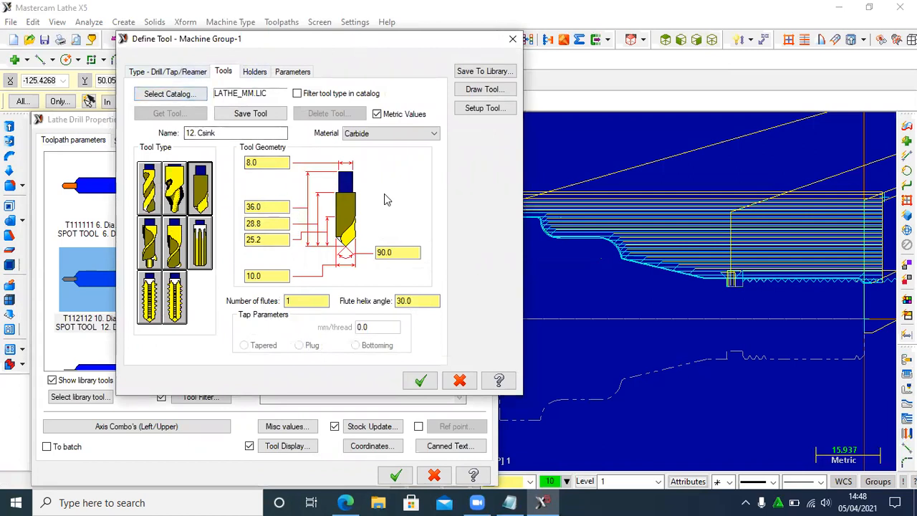
{"action": "left_click", "coordinate": [418, 381]}
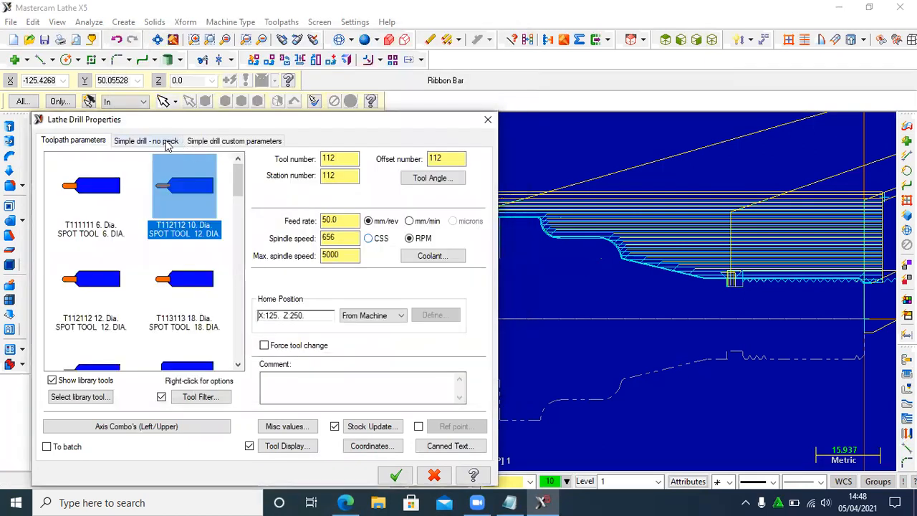
{"action": "left_click", "coordinate": [166, 142]}
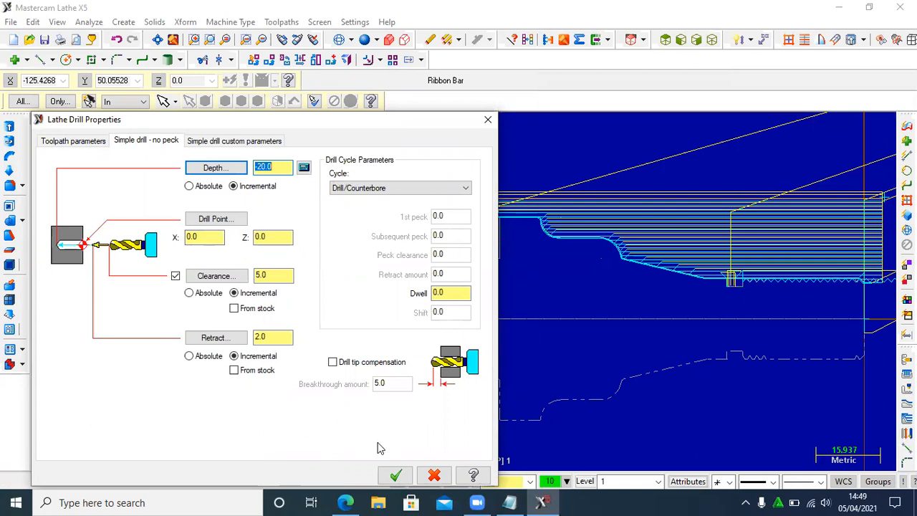
{"action": "left_click", "coordinate": [395, 476]}
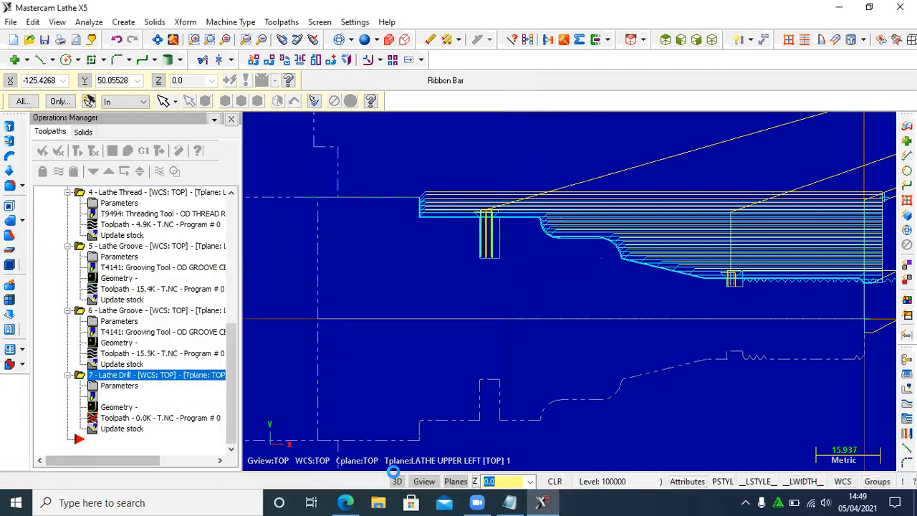
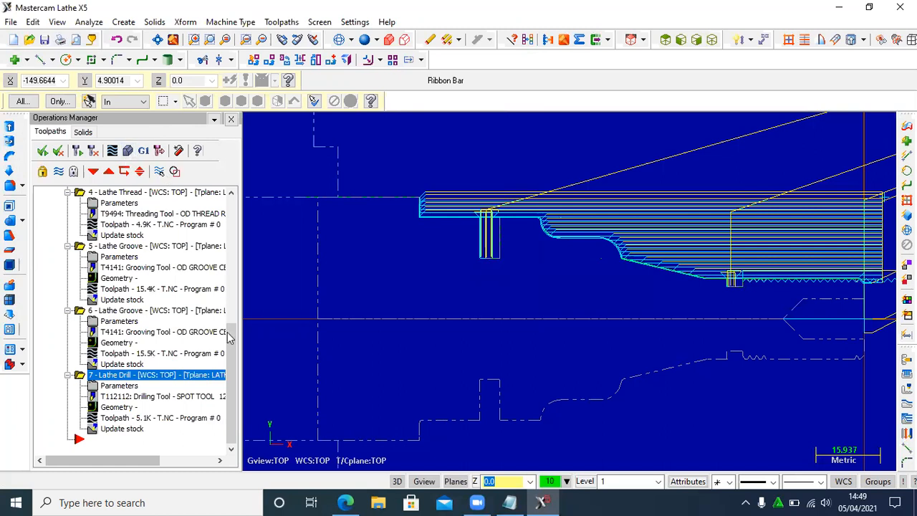
- Verify all operations in Toolpath Group-1 with a slightly reduced playback speed and run the machining simulation
{"action": "left_click_drag", "start_coordinate": [232, 344], "coordinate": [243, 199]}
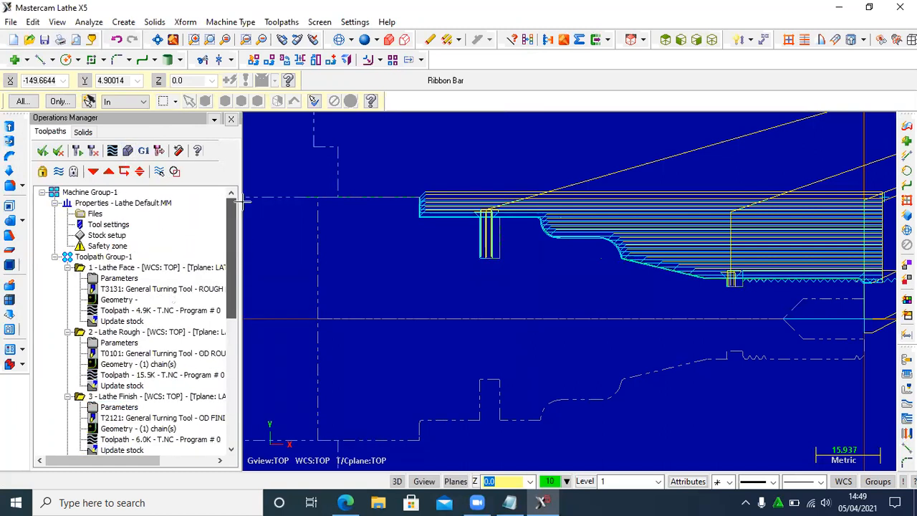
{"action": "left_click", "coordinate": [103, 256]}
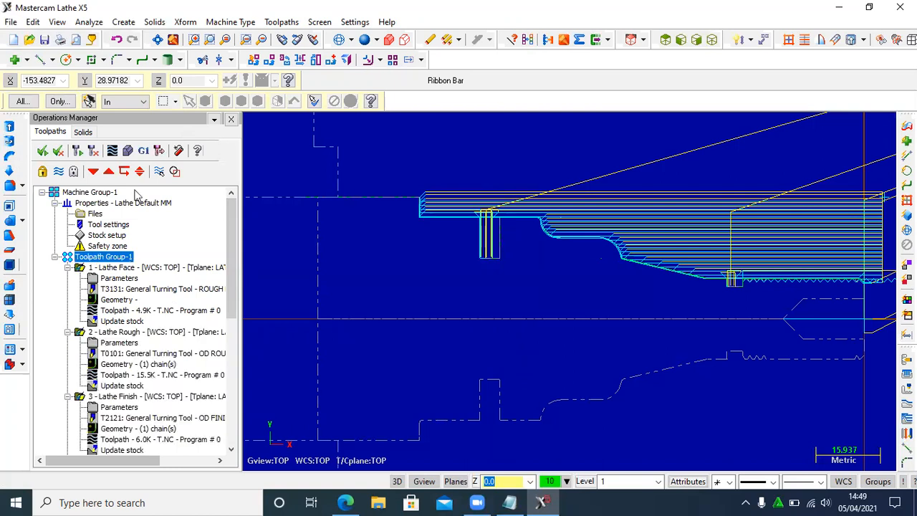
{"action": "left_click", "coordinate": [127, 152]}
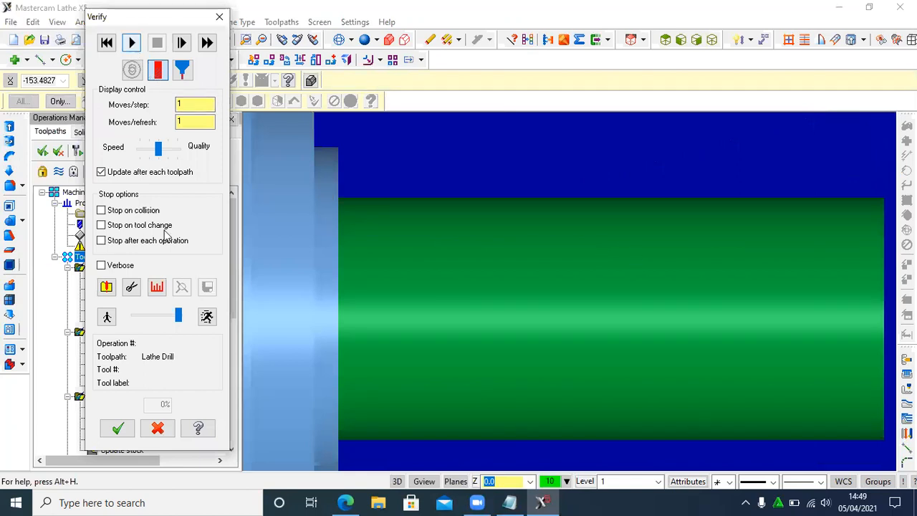
{"action": "left_click_drag", "start_coordinate": [179, 317], "coordinate": [172, 317]}
{"action": "left_click", "coordinate": [132, 42]}
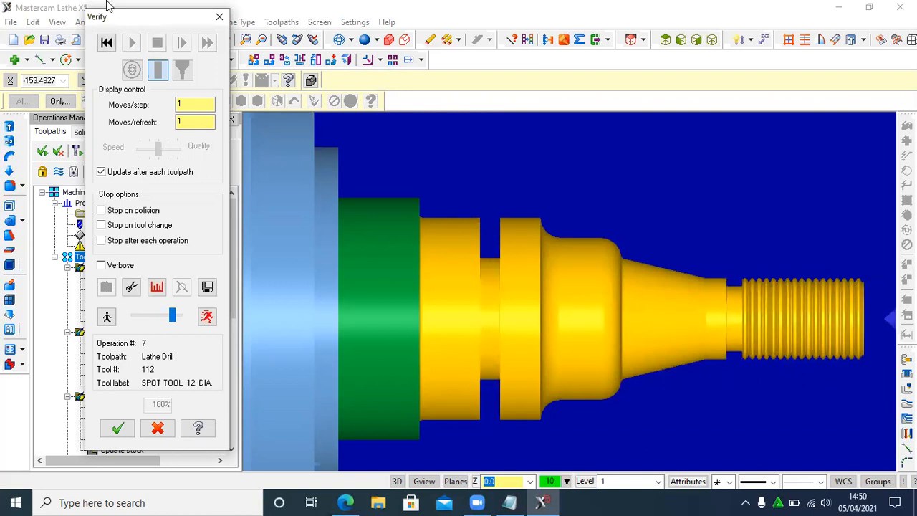
- Replay the machining simulation from the start in isometric view, close the verification and return to the top view
{"action": "left_click", "coordinate": [108, 43]}
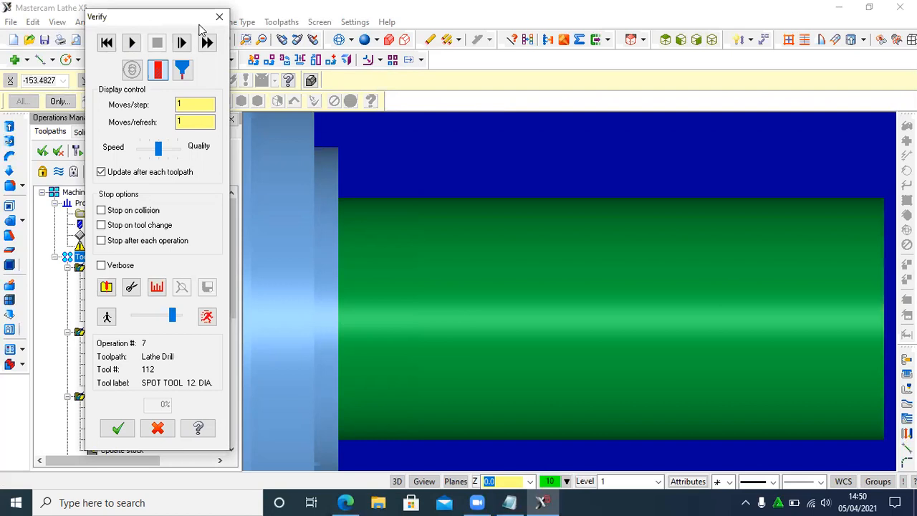
{"action": "left_click", "coordinate": [695, 42]}
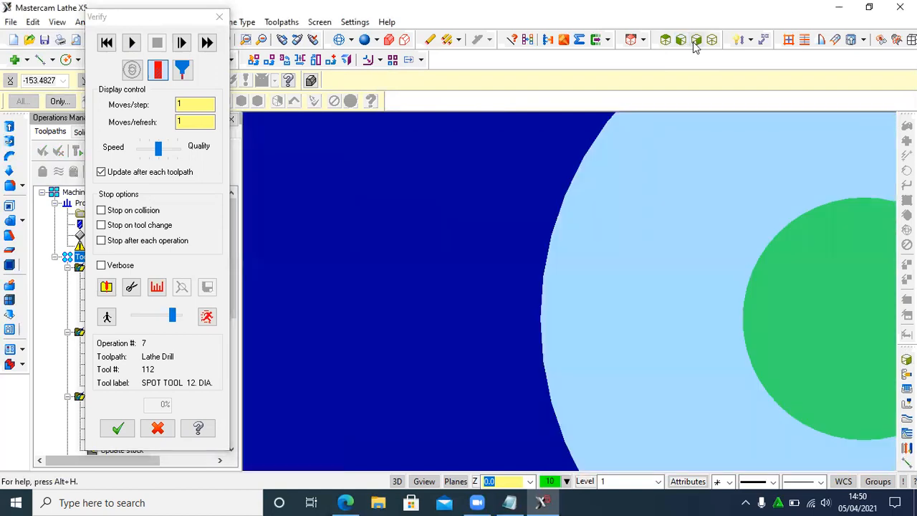
{"action": "left_click", "coordinate": [710, 41]}
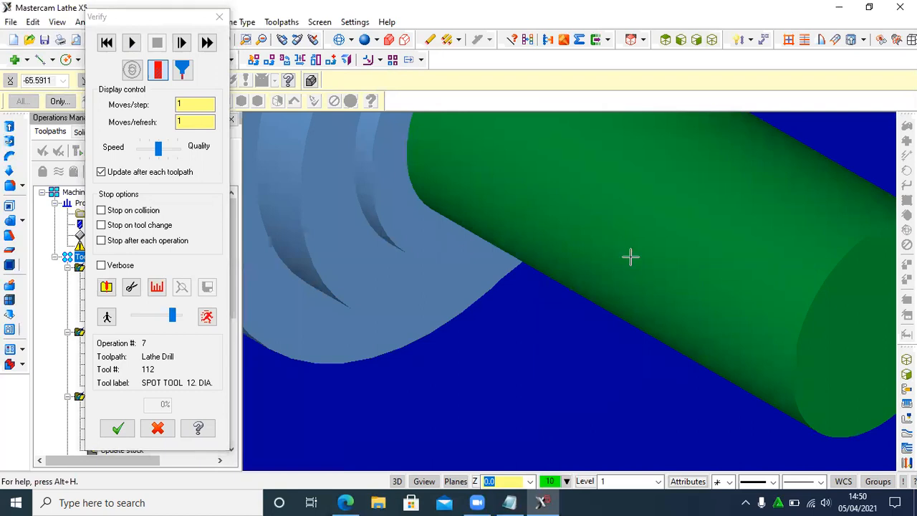
{"action": "scroll", "coordinate": [597, 278], "scroll_direction": "down", "scroll_amount": 1}
{"action": "scroll", "coordinate": [548, 262], "scroll_direction": "down", "scroll_amount": 2}
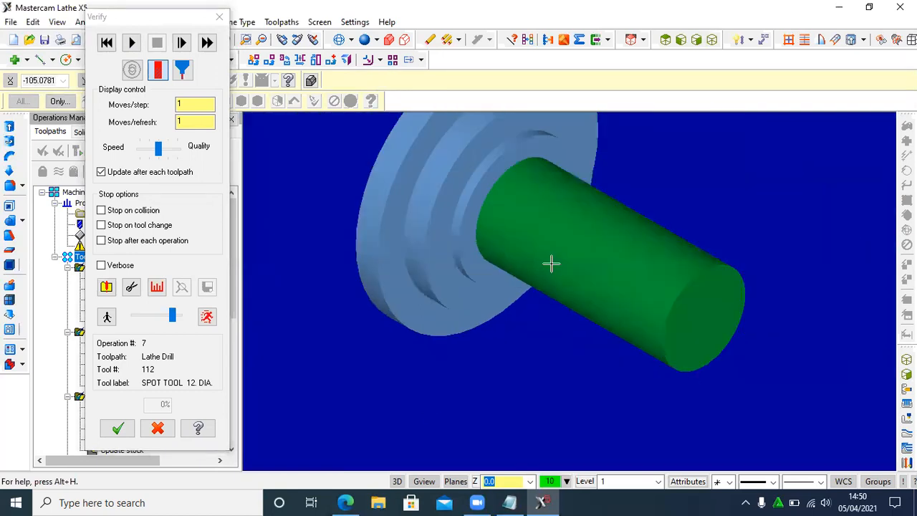
{"action": "scroll", "coordinate": [544, 231], "scroll_direction": "down", "scroll_amount": 1}
{"action": "scroll", "coordinate": [535, 272], "scroll_direction": "up", "scroll_amount": 1}
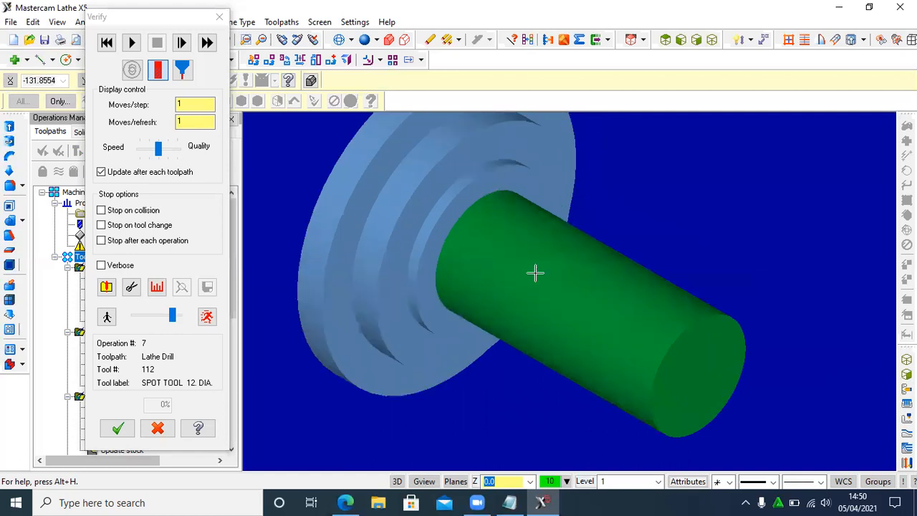
{"action": "scroll", "coordinate": [526, 358], "scroll_direction": "up", "scroll_amount": 1}
{"action": "scroll", "coordinate": [536, 338], "scroll_direction": "up", "scroll_amount": 1}
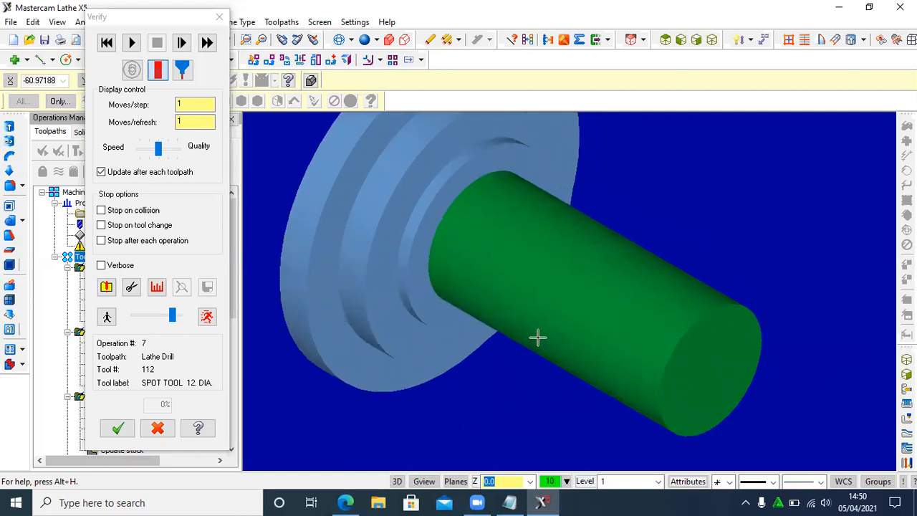
{"action": "left_click", "coordinate": [132, 43]}
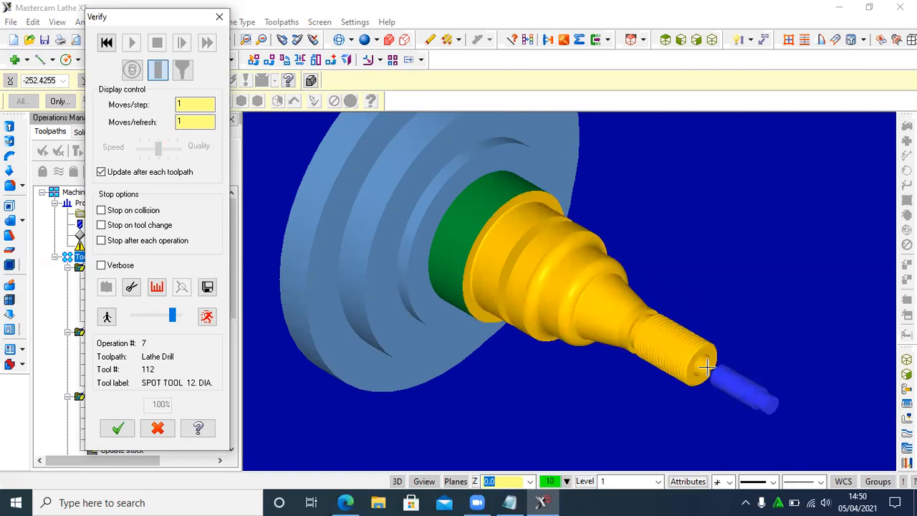
{"action": "left_click", "coordinate": [117, 428]}
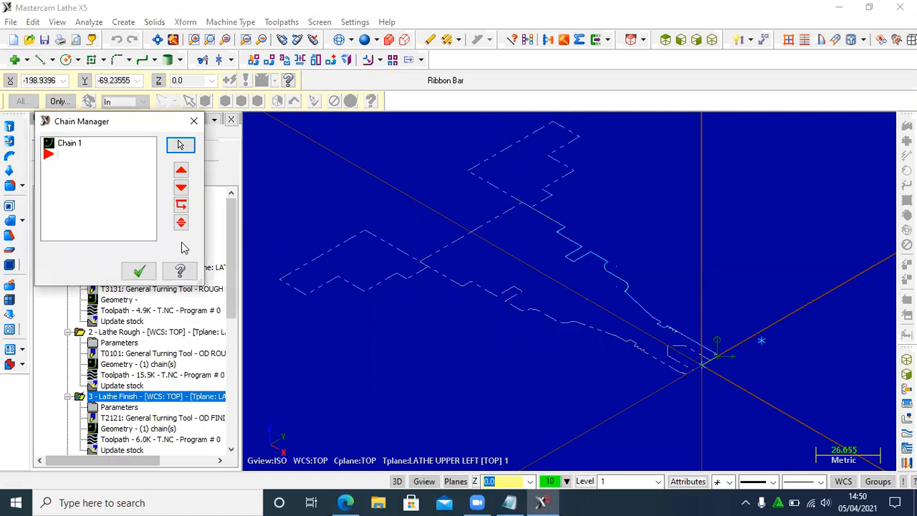
{"action": "left_click", "coordinate": [138, 273]}
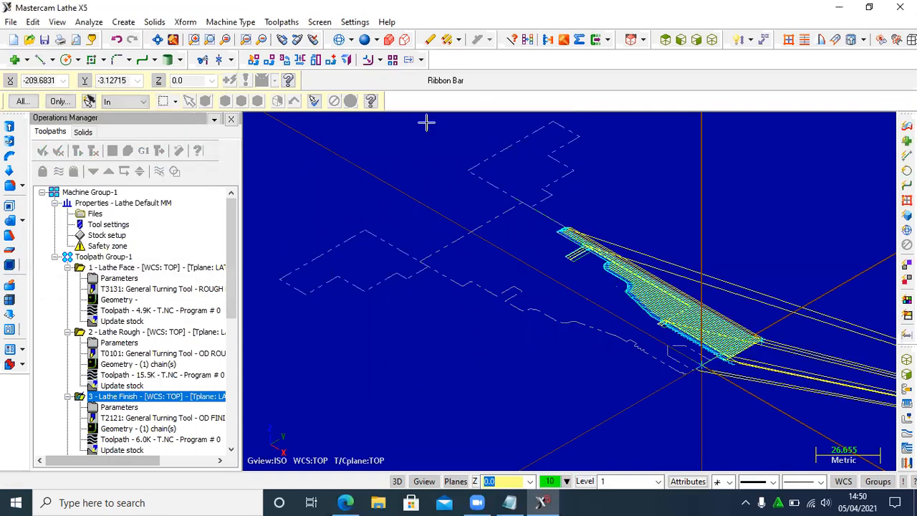
{"action": "left_click", "coordinate": [664, 39]}
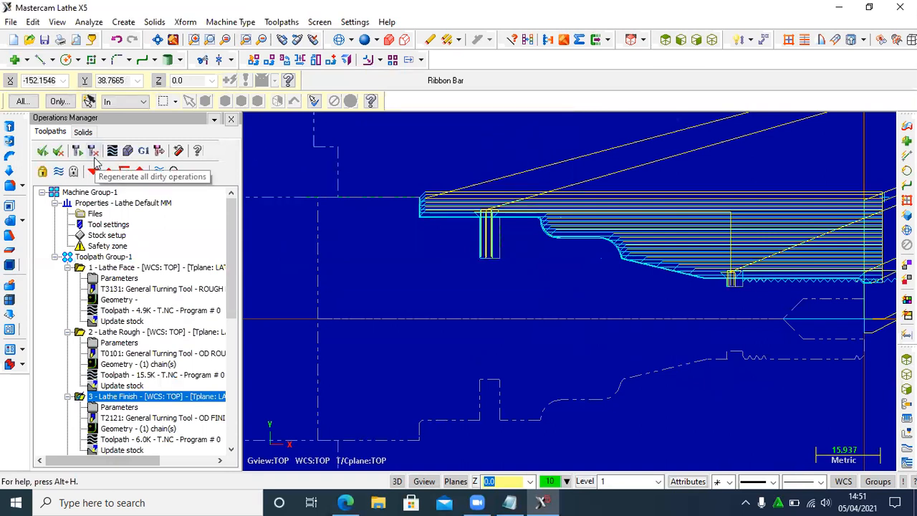
- Post-process all lathe operations to an NC file with the .NC extension, keeping the editing option enabled
{"action": "left_click", "coordinate": [144, 152]}
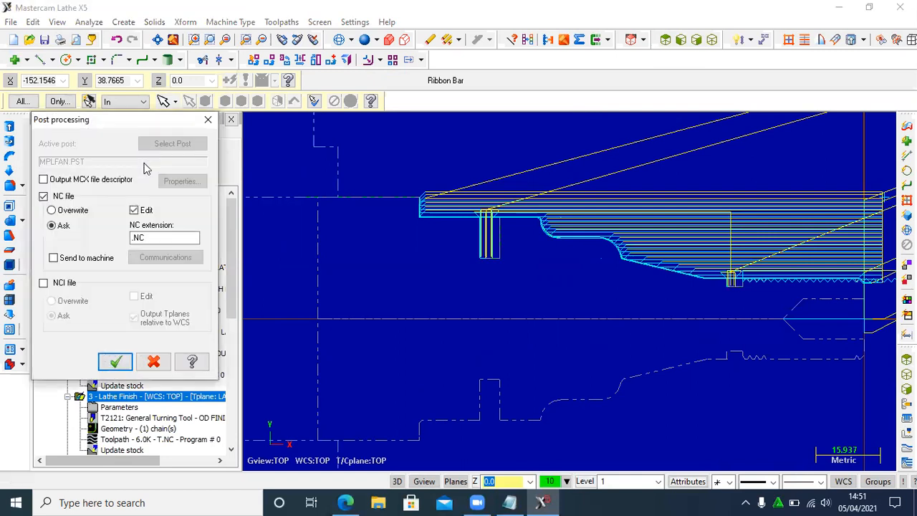
{"action": "left_click", "coordinate": [116, 361]}
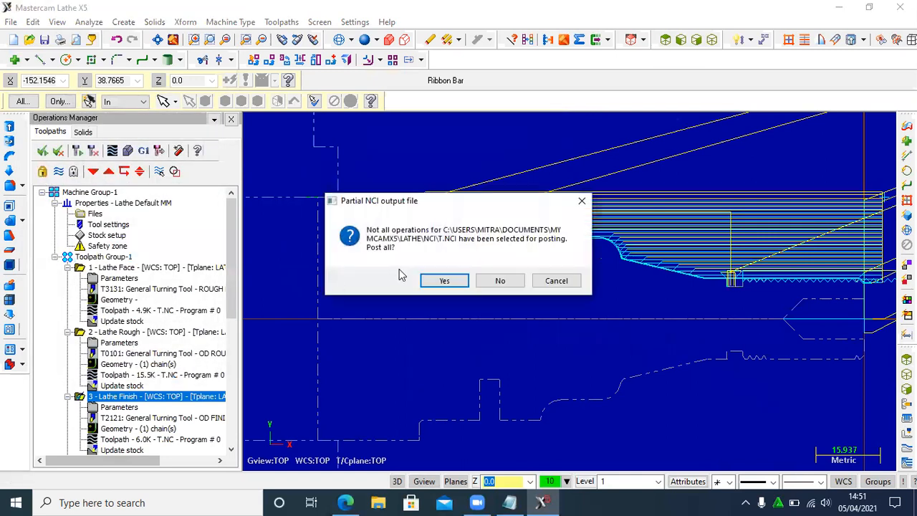
{"action": "left_click", "coordinate": [444, 280]}
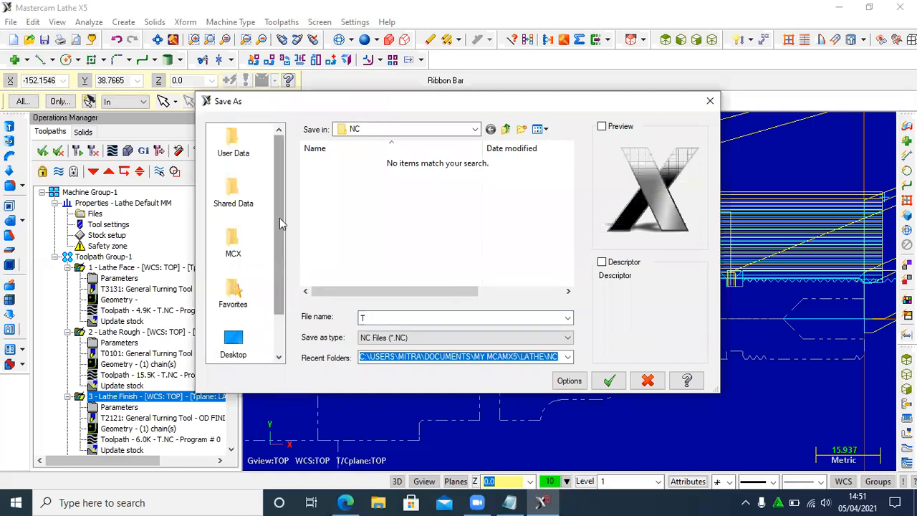
- Save the NC file as "tugas besar" in the Documents folder
{"action": "left_click", "coordinate": [235, 344]}
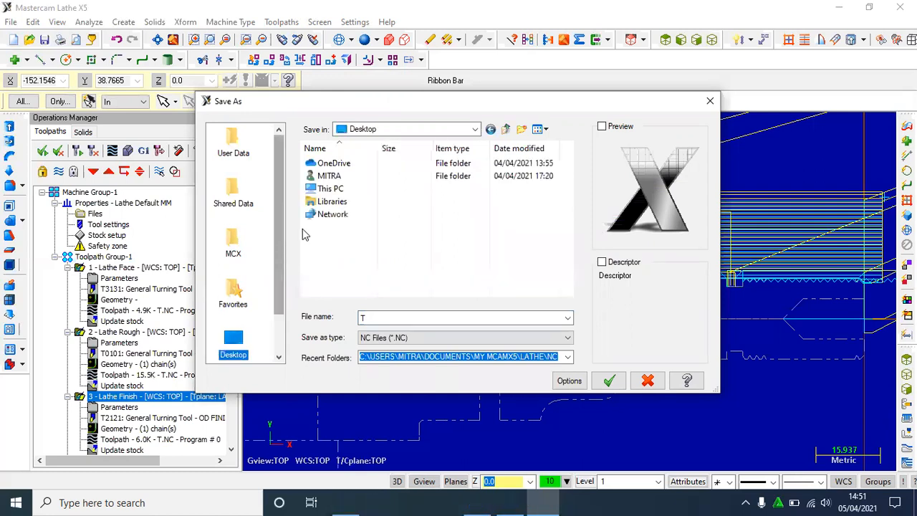
{"action": "double_click", "coordinate": [335, 189]}
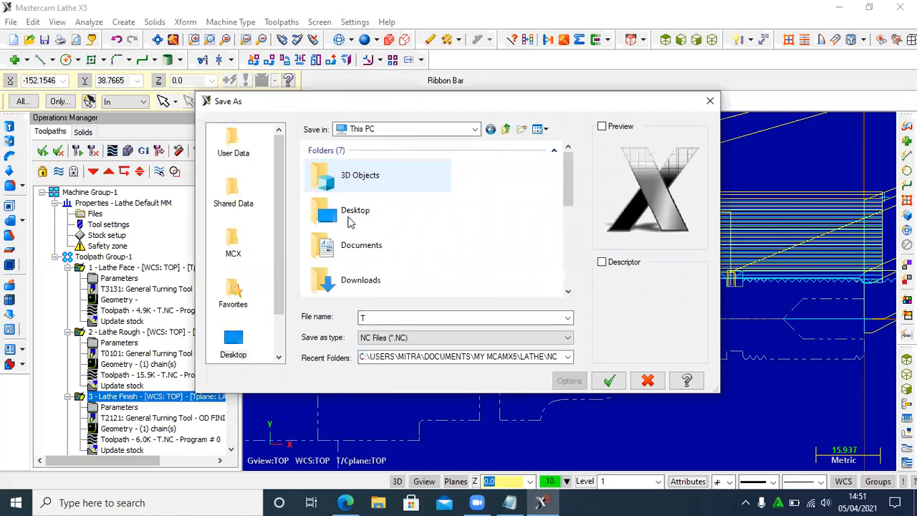
{"action": "double_click", "coordinate": [360, 247]}
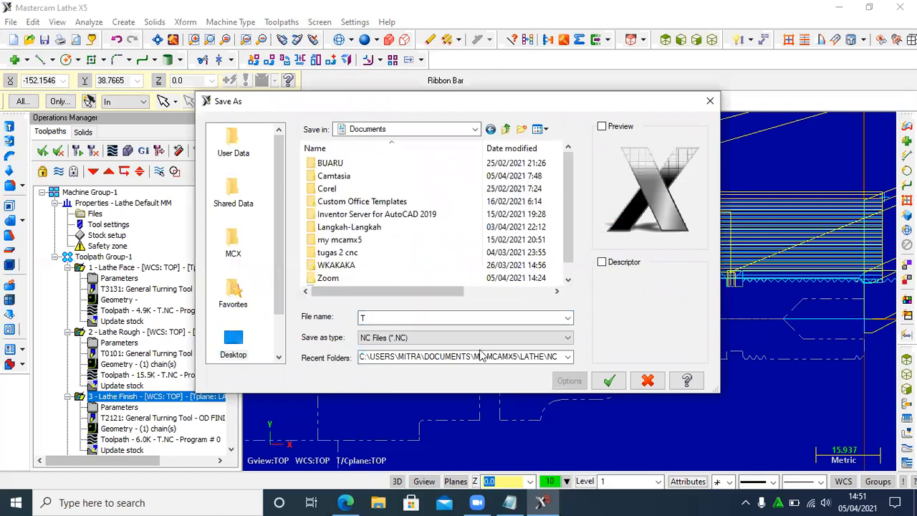
{"action": "left_click", "coordinate": [452, 316]}
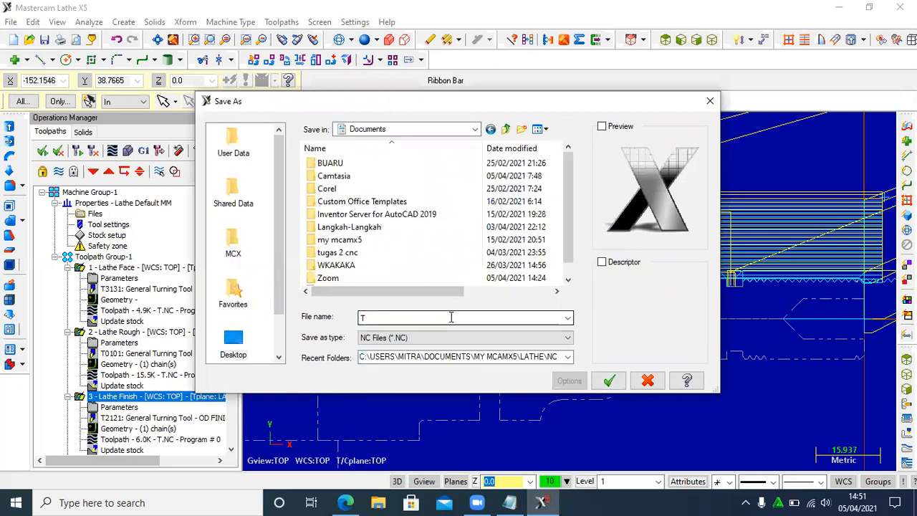
{"action": "double_click", "coordinate": [454, 315]}
{"action": "type", "text": "tugas bes"}
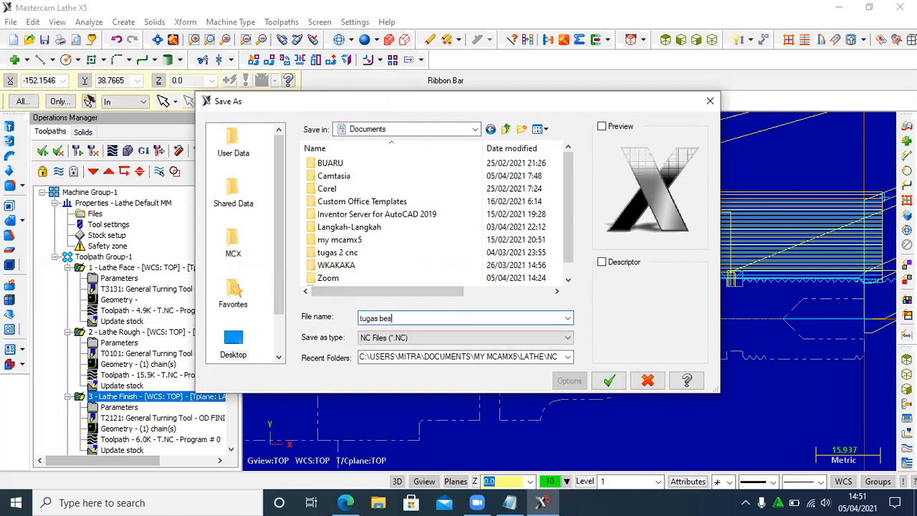
{"action": "type", "text": "ar"}
{"action": "left_click", "coordinate": [610, 383]}
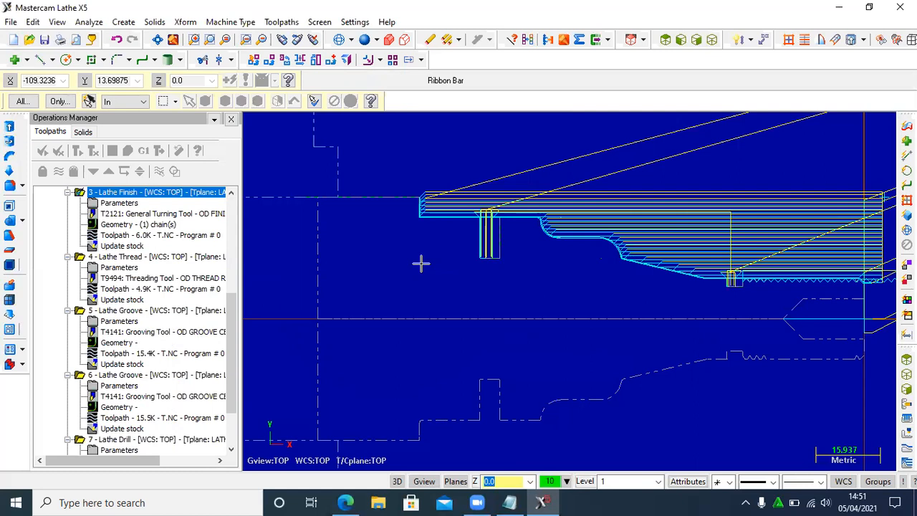
- Review the generated NC code of TUGAS BESAR.NC in Mastercam X Editor and close the editor
{"action": "key", "text": "Down"}
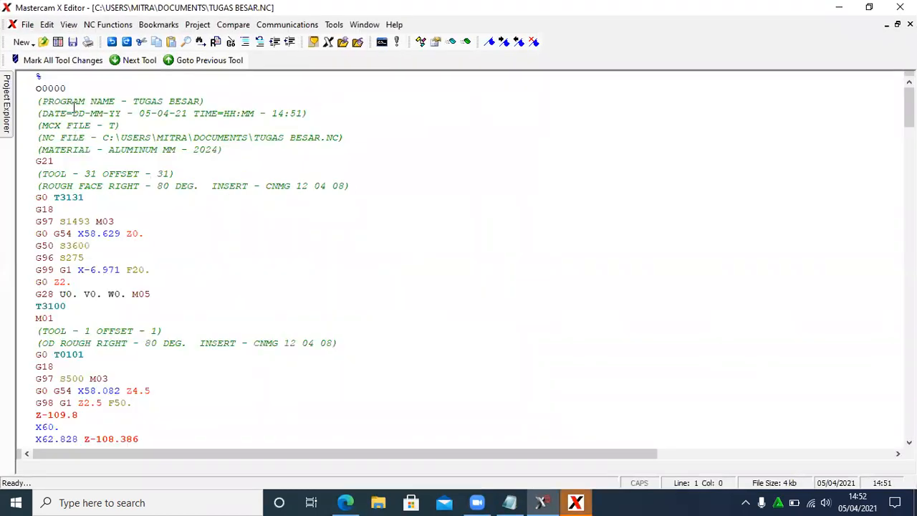
{"action": "scroll", "coordinate": [80, 125], "scroll_direction": "down", "scroll_amount": 7}
{"action": "scroll", "coordinate": [215, 180], "scroll_direction": "down", "scroll_amount": 15}
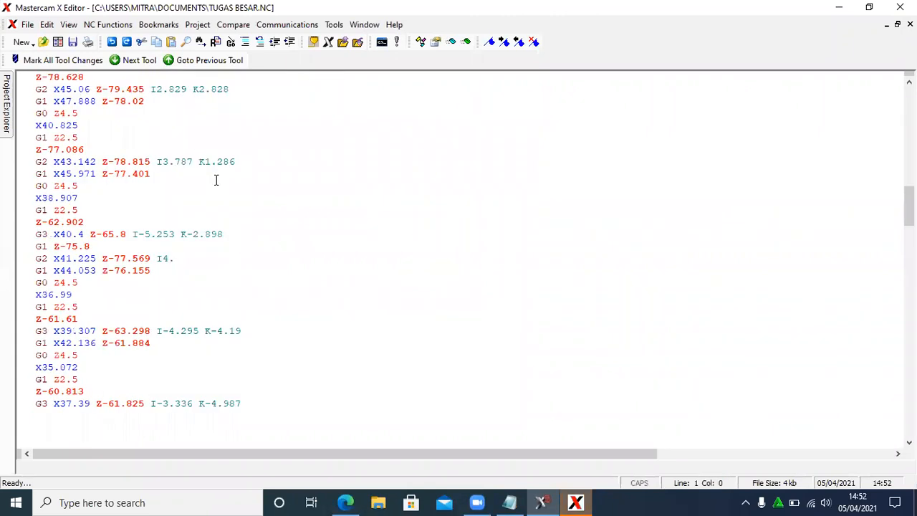
{"action": "scroll", "coordinate": [215, 179], "scroll_direction": "down", "scroll_amount": 7}
{"action": "left_click_drag", "start_coordinate": [909, 236], "coordinate": [909, 104]}
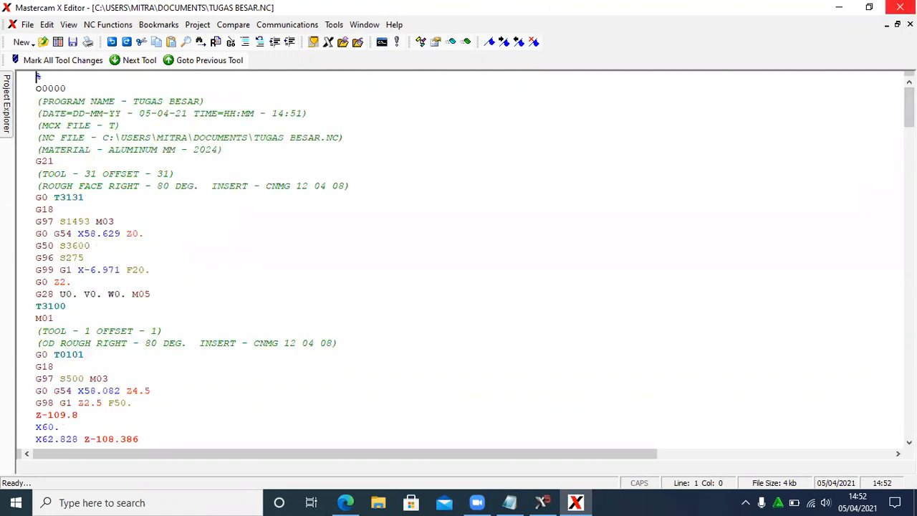
{"action": "left_click", "coordinate": [900, 7]}
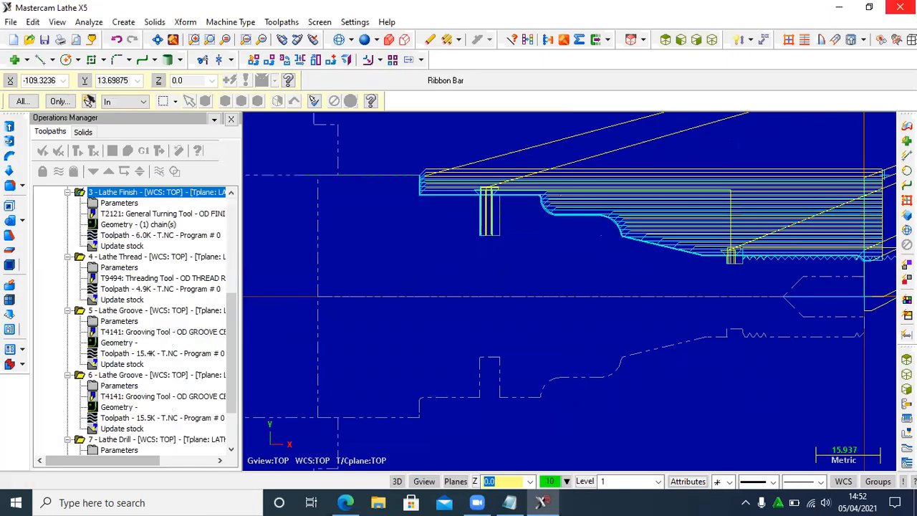